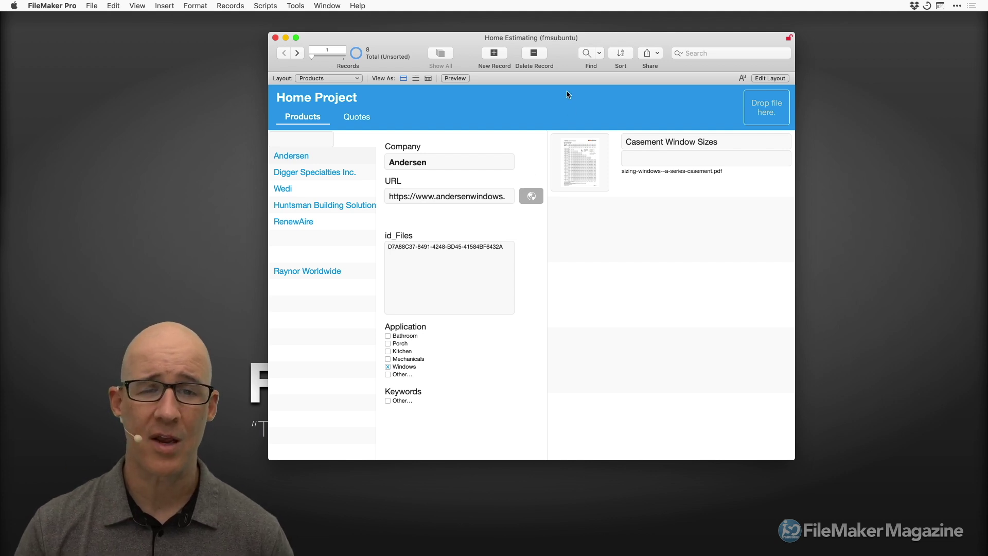
- Examine how the Quotes, Products, Files and GLOBALS table occurrences are related in the database's relationships graph, and close it
{"action": "left_click_drag", "start_coordinate": [552, 45], "coordinate": [548, 44]}
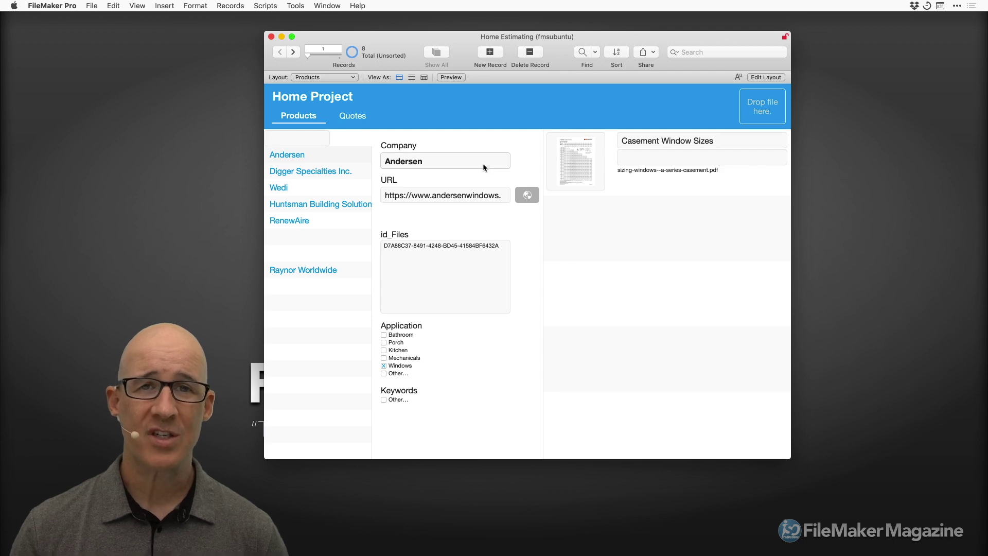
{"action": "key", "text": "super+shift+d"}
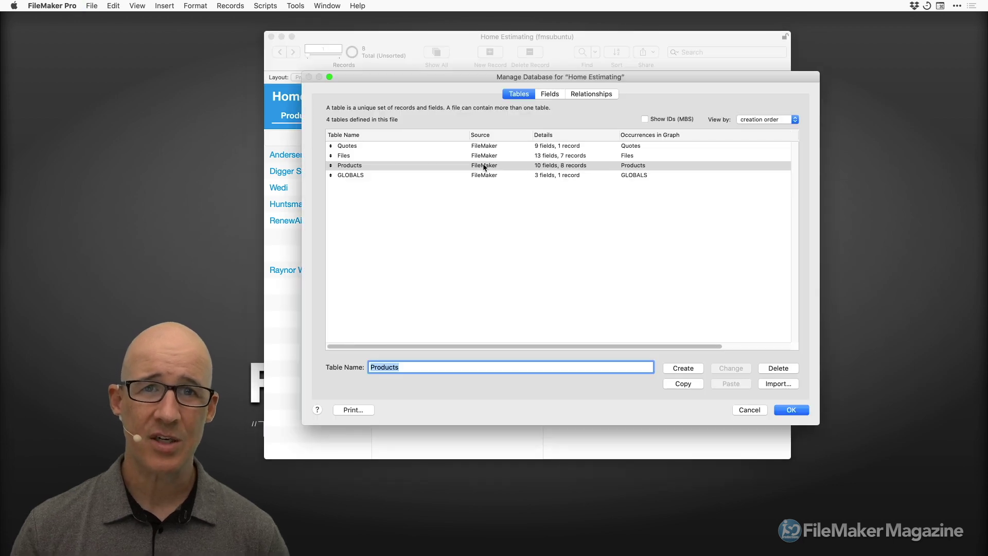
{"action": "left_click", "coordinate": [587, 94]}
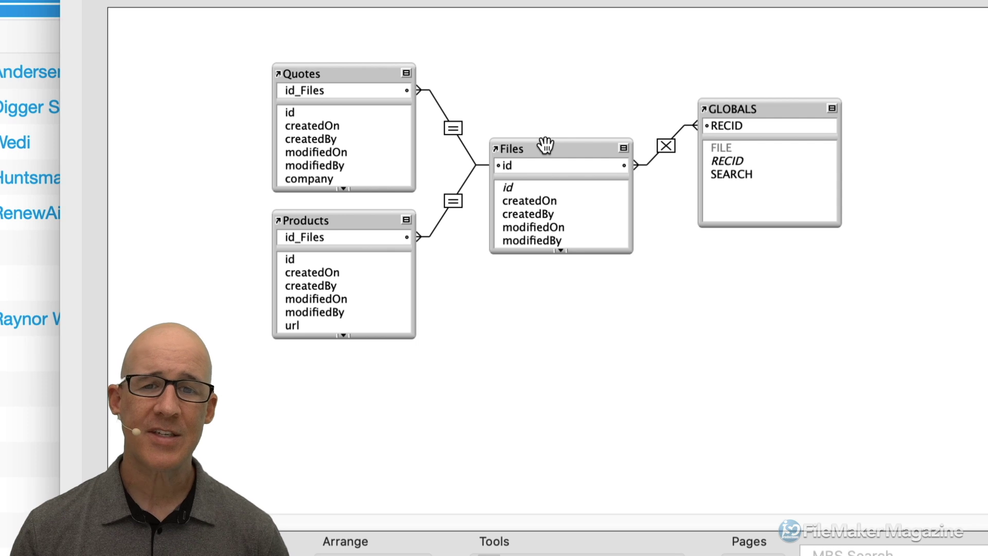
{"action": "left_click", "coordinate": [545, 148]}
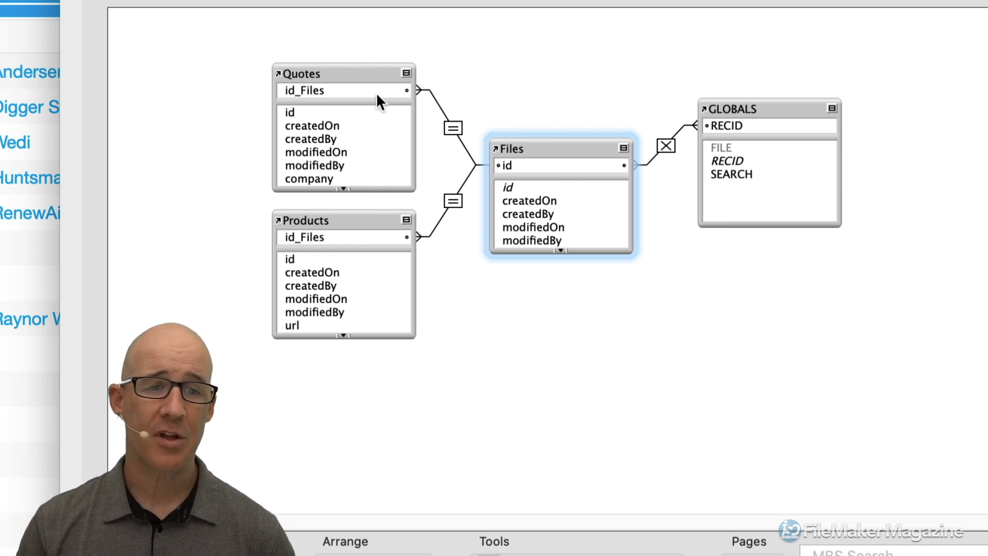
{"action": "left_click", "coordinate": [348, 75]}
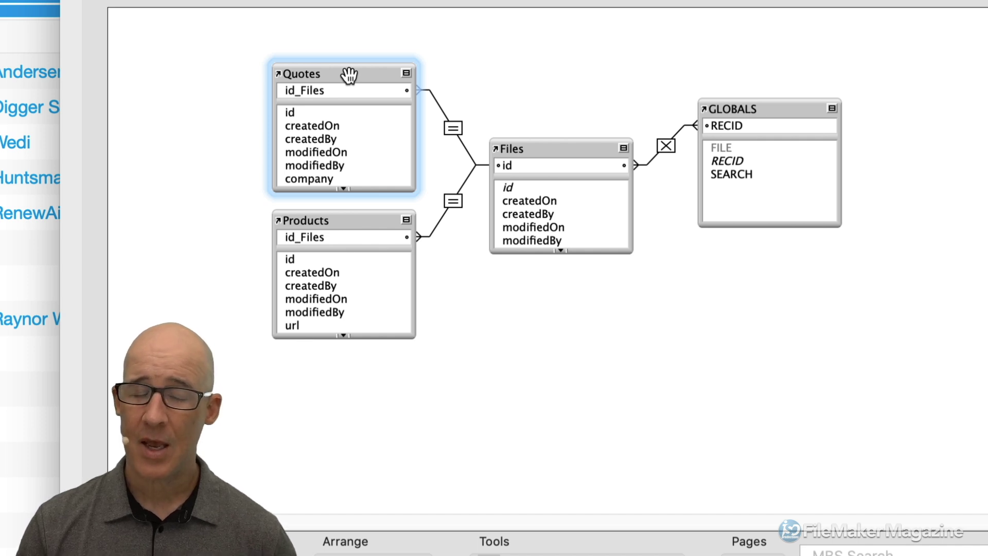
{"action": "left_click", "coordinate": [351, 220]}
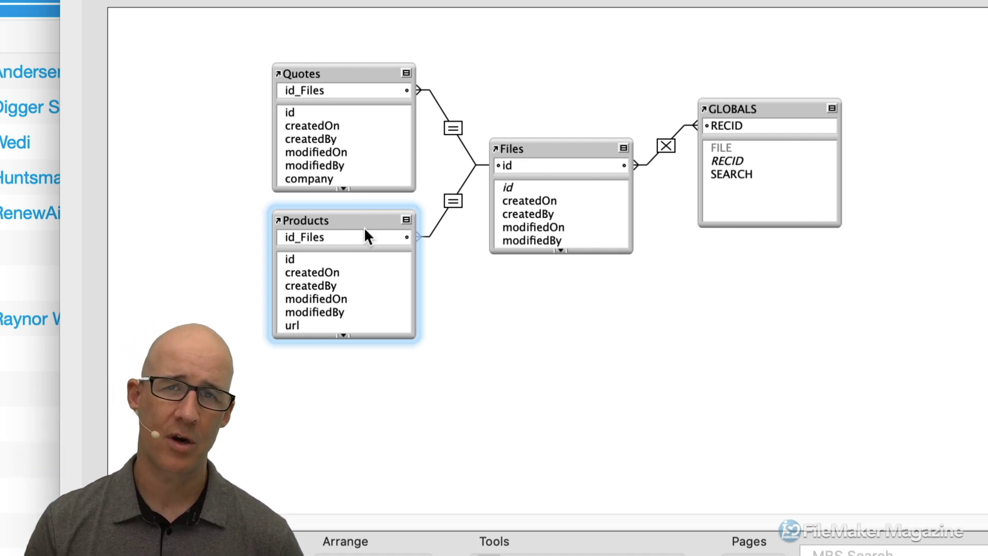
{"action": "left_click_drag", "start_coordinate": [224, 55], "coordinate": [864, 347]}
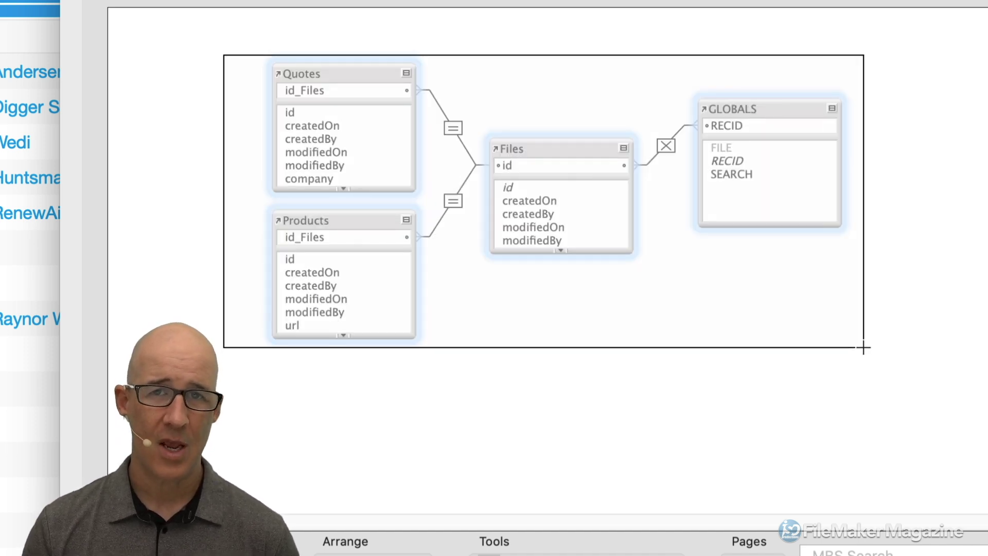
{"action": "left_click_drag", "start_coordinate": [863, 347], "coordinate": [864, 347]}
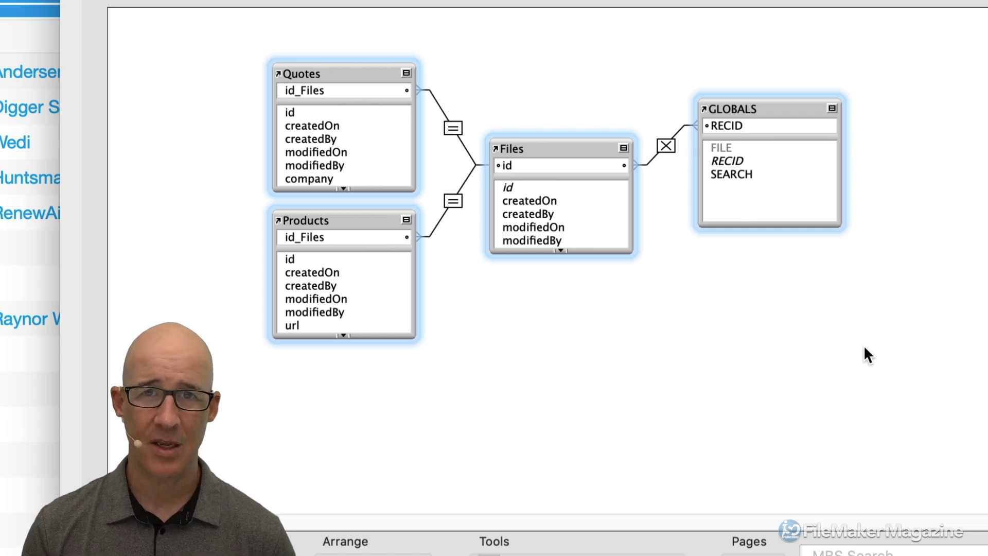
{"action": "left_click", "coordinate": [708, 326]}
{"action": "left_click", "coordinate": [562, 153]}
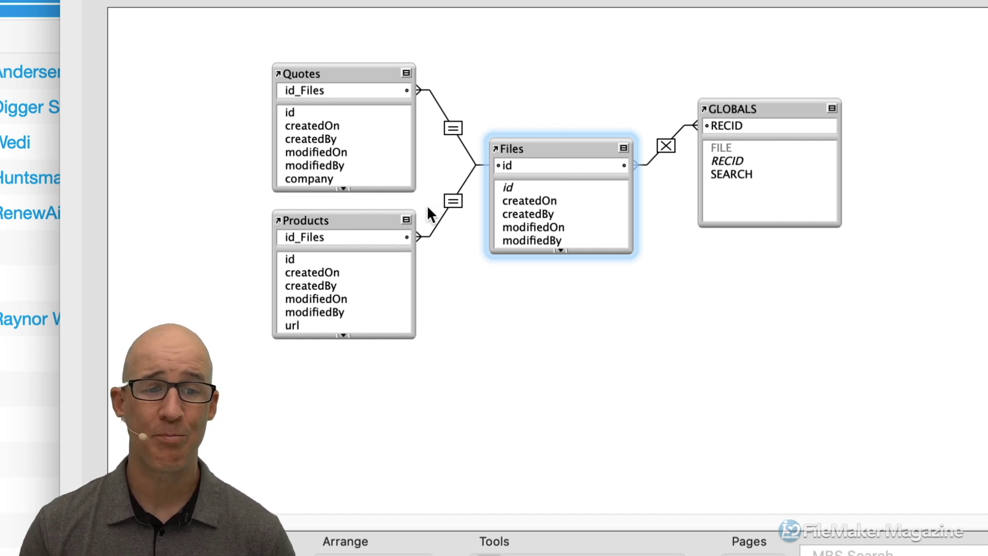
{"action": "left_click", "coordinate": [360, 221]}
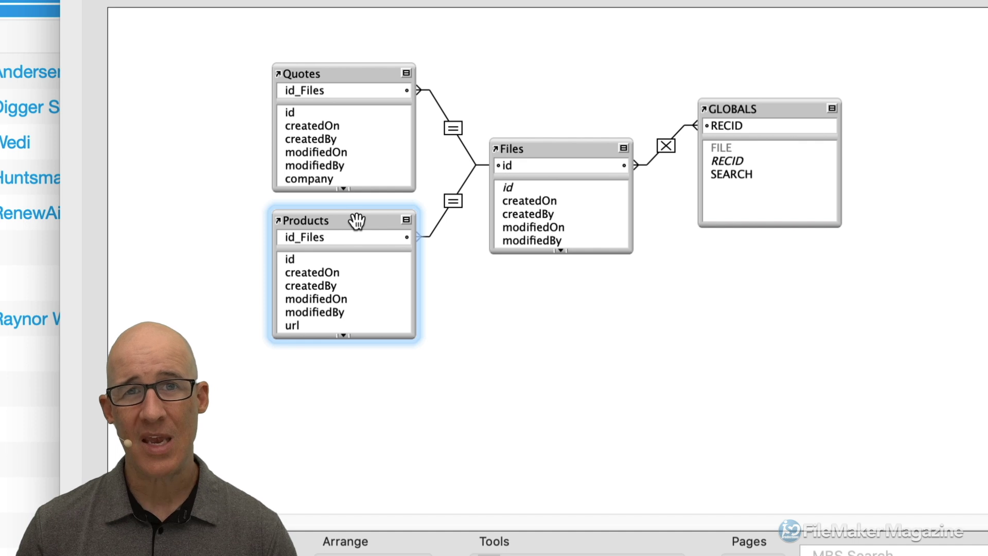
{"action": "left_click", "coordinate": [546, 148]}
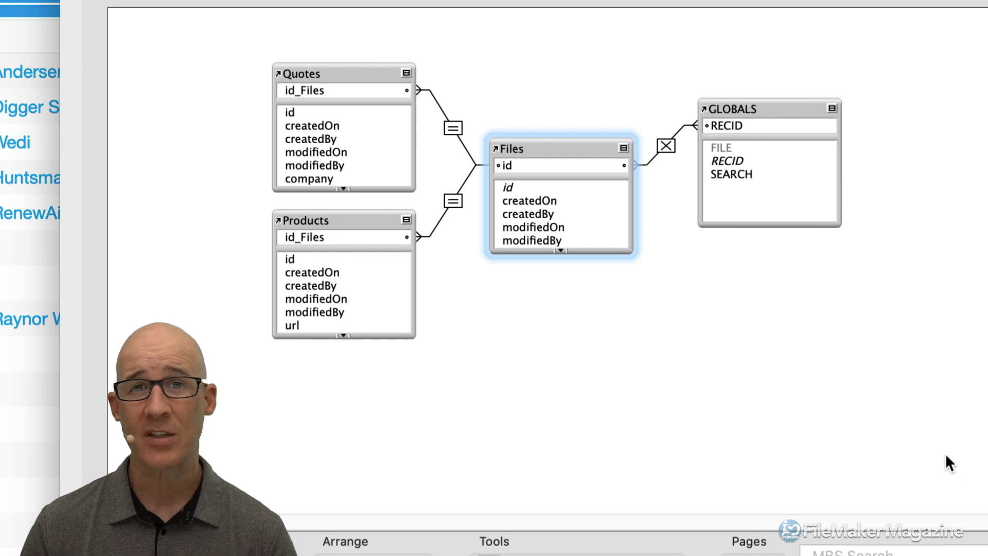
{"action": "key", "text": "Return"}
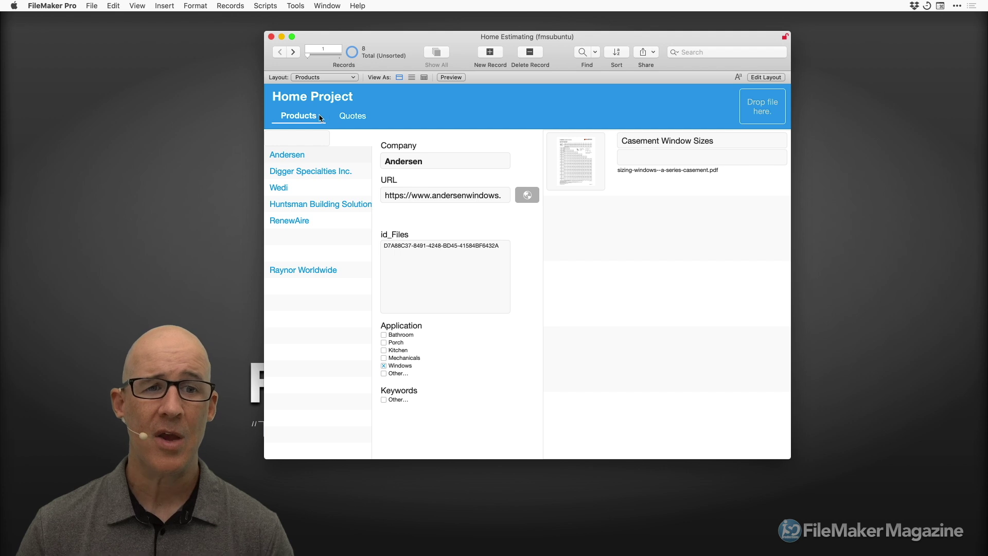
- Edit the Products layout and inspect the active segment options in the setup of the navigation button bar
{"action": "key", "text": "super+l"}
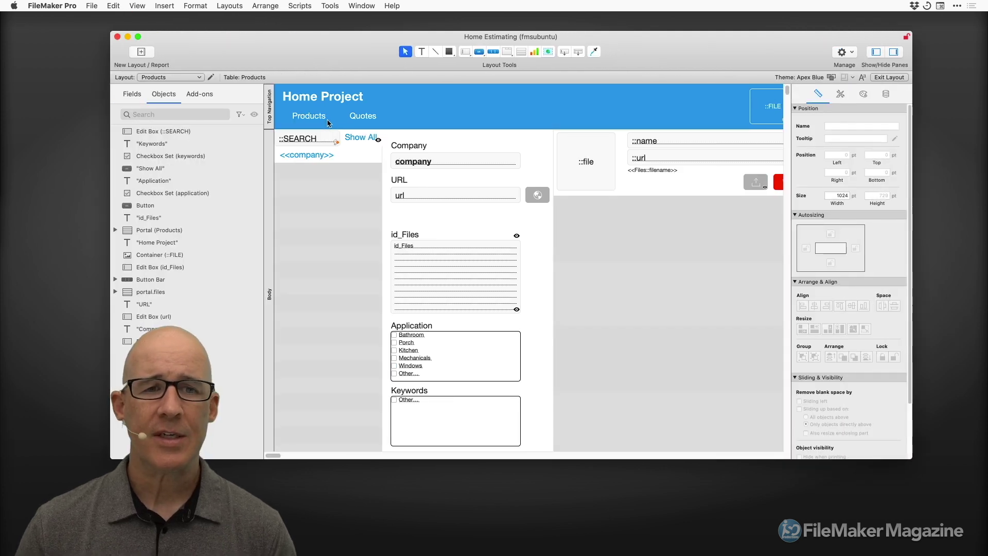
{"action": "left_click", "coordinate": [328, 122]}
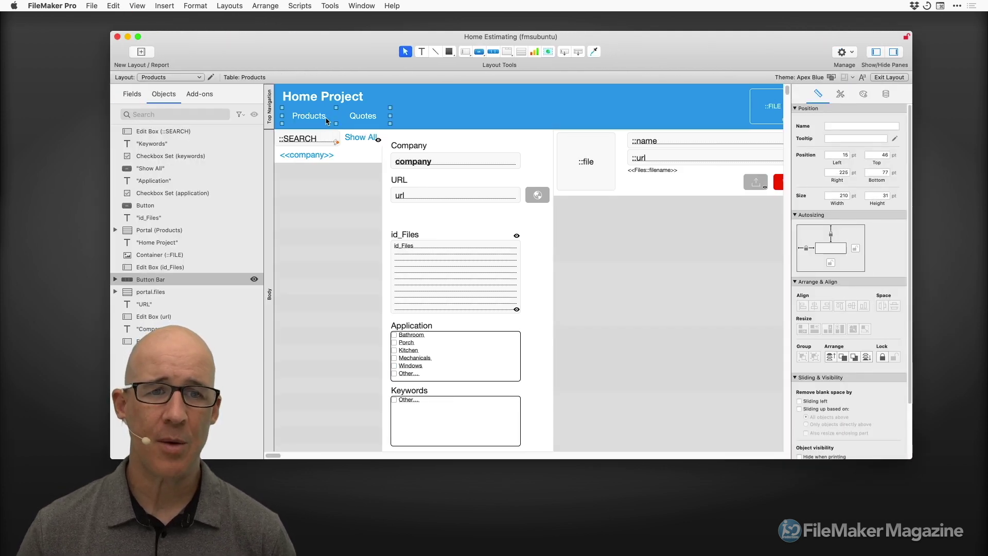
{"action": "left_click", "coordinate": [326, 118]}
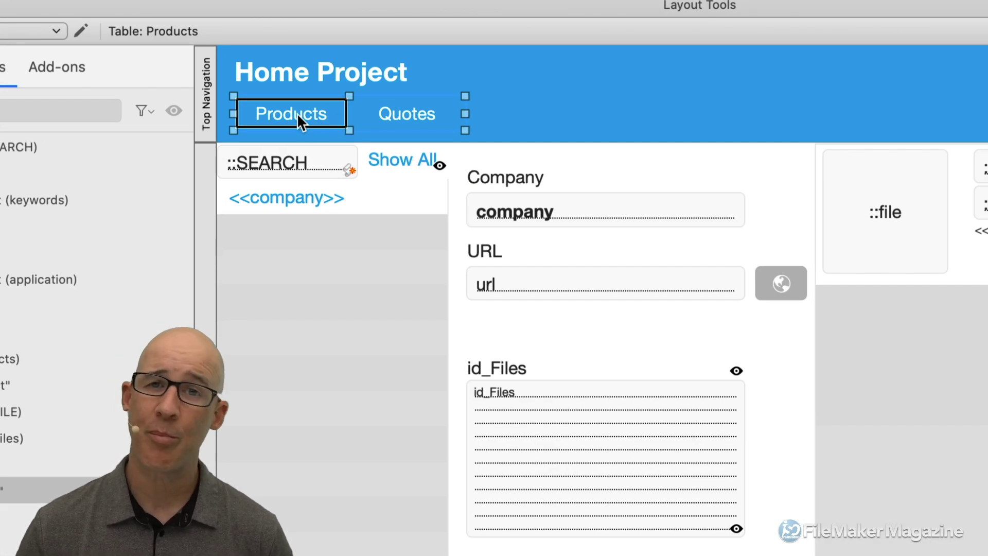
{"action": "left_click", "coordinate": [406, 115]}
{"action": "left_click", "coordinate": [332, 113]}
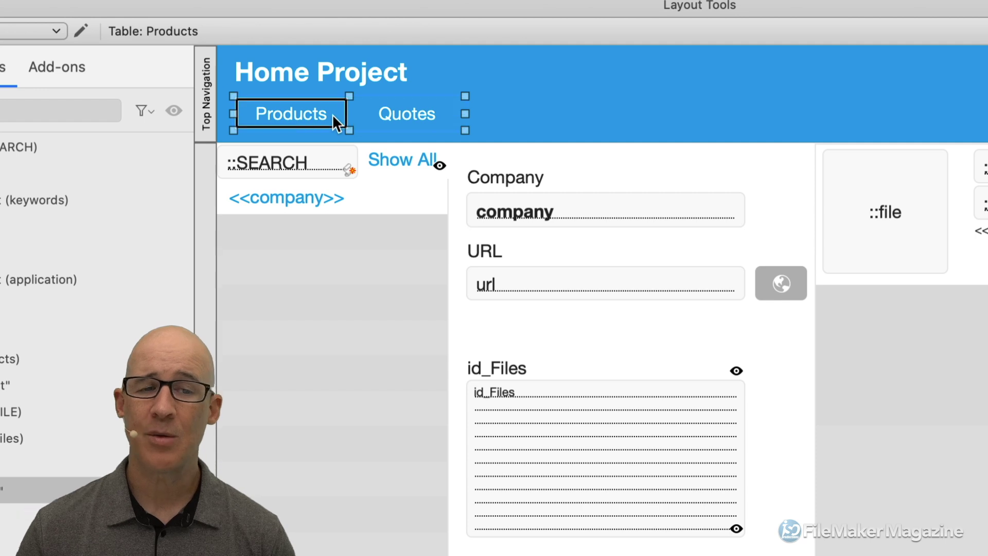
{"action": "double_click", "coordinate": [332, 113]}
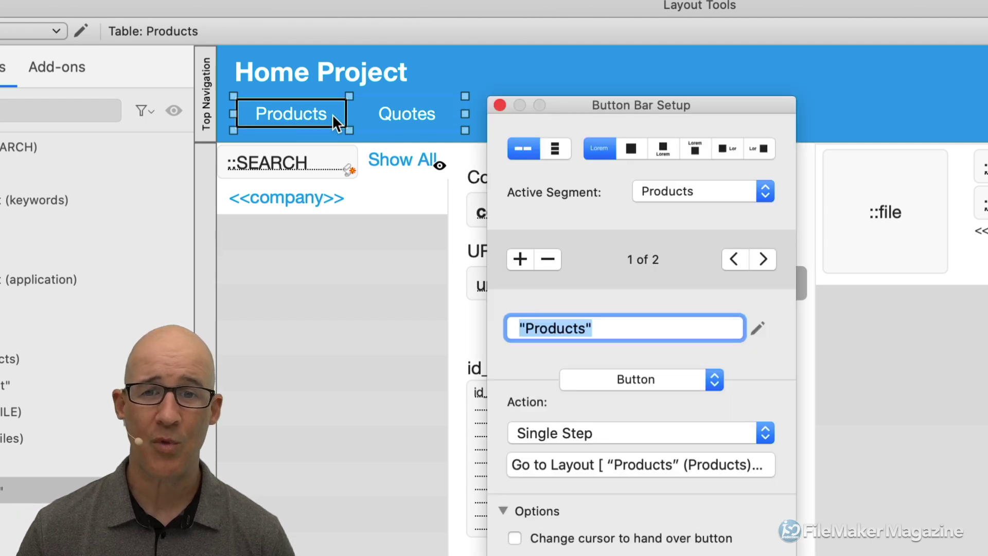
{"action": "left_click_drag", "start_coordinate": [661, 112], "coordinate": [659, 78]}
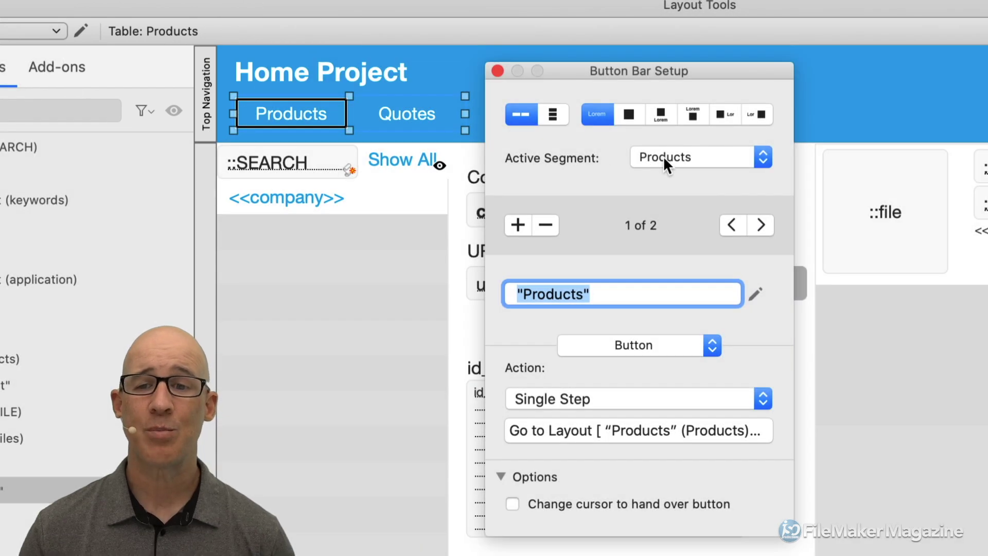
{"action": "left_click", "coordinate": [664, 158]}
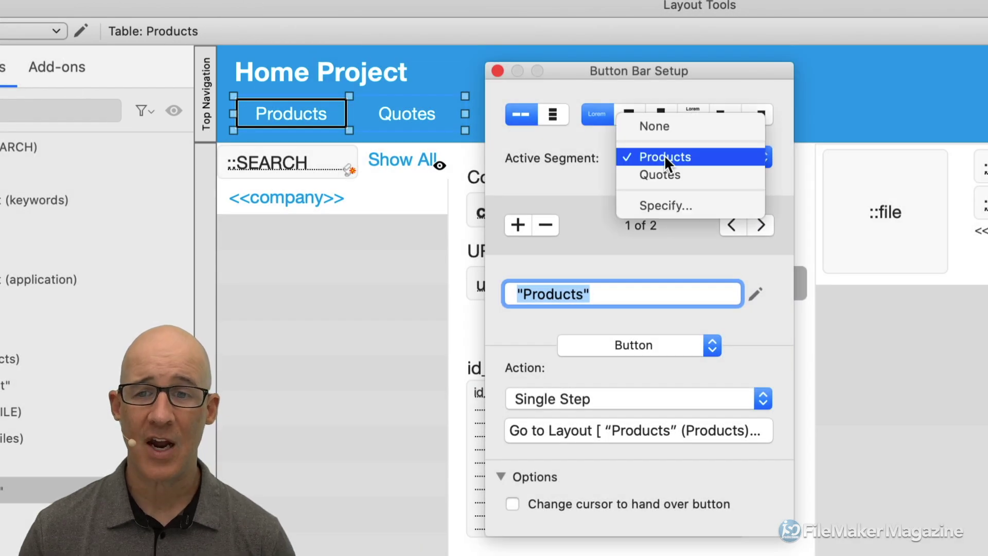
{"action": "left_click", "coordinate": [595, 182]}
- Switch to the Quotes layout and check the active segment options of its navigation button bar, closing the setup
{"action": "left_click", "coordinate": [28, 28]}
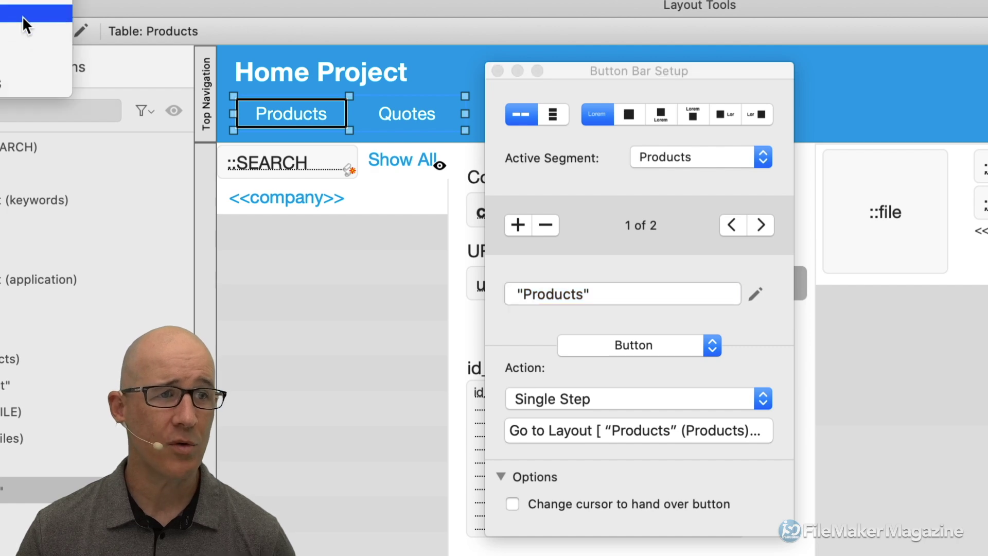
{"action": "left_click", "coordinate": [23, 16]}
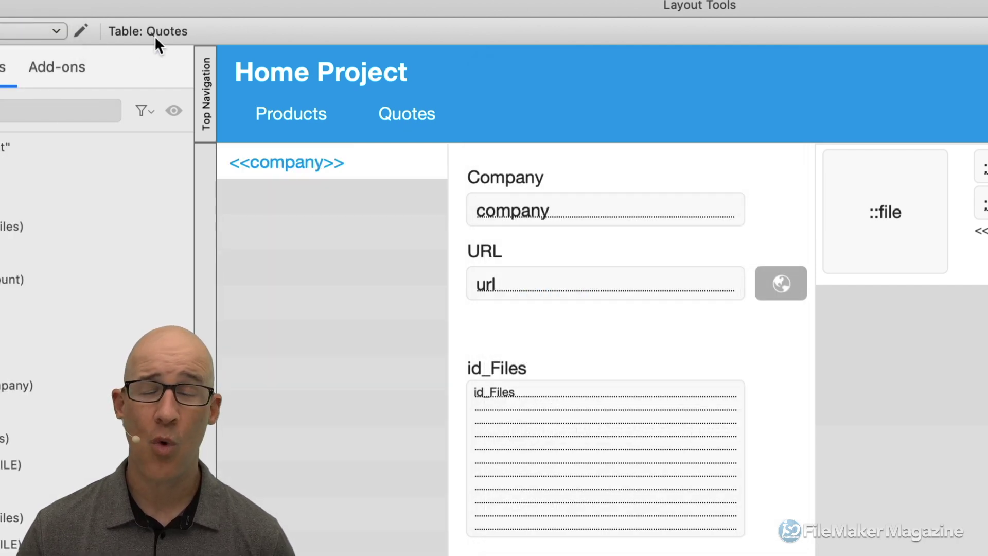
{"action": "double_click", "coordinate": [326, 120]}
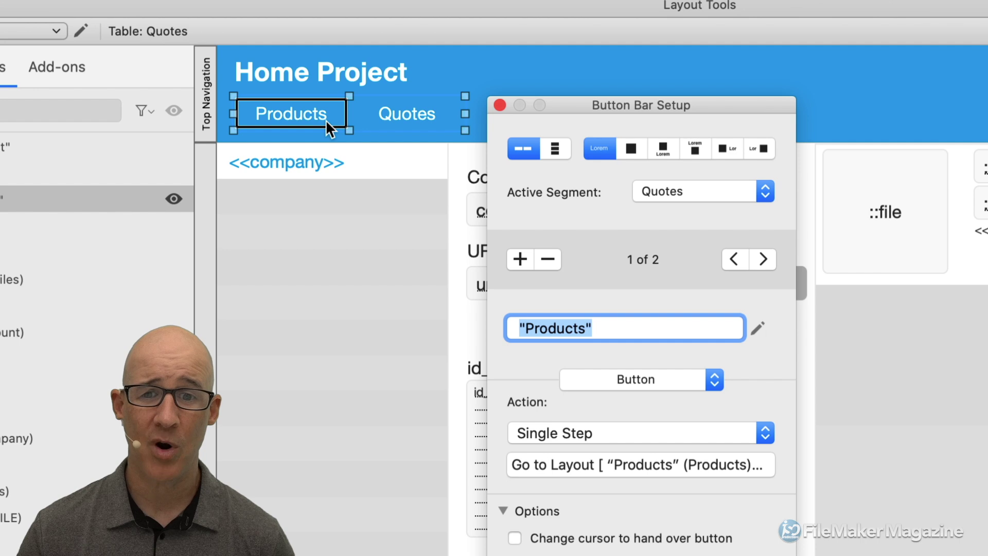
{"action": "left_click", "coordinate": [687, 186]}
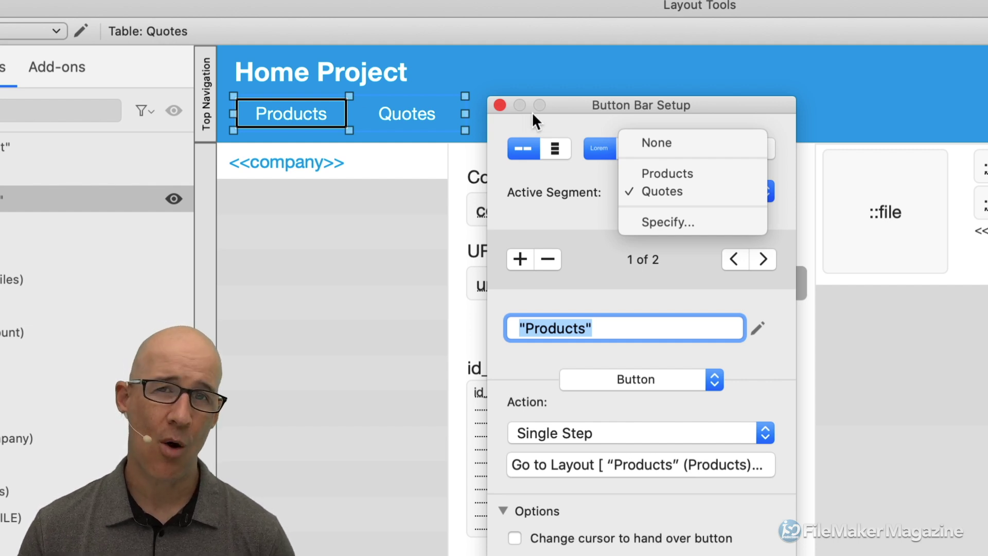
{"action": "left_click", "coordinate": [502, 107]}
{"action": "left_click", "coordinate": [500, 105]}
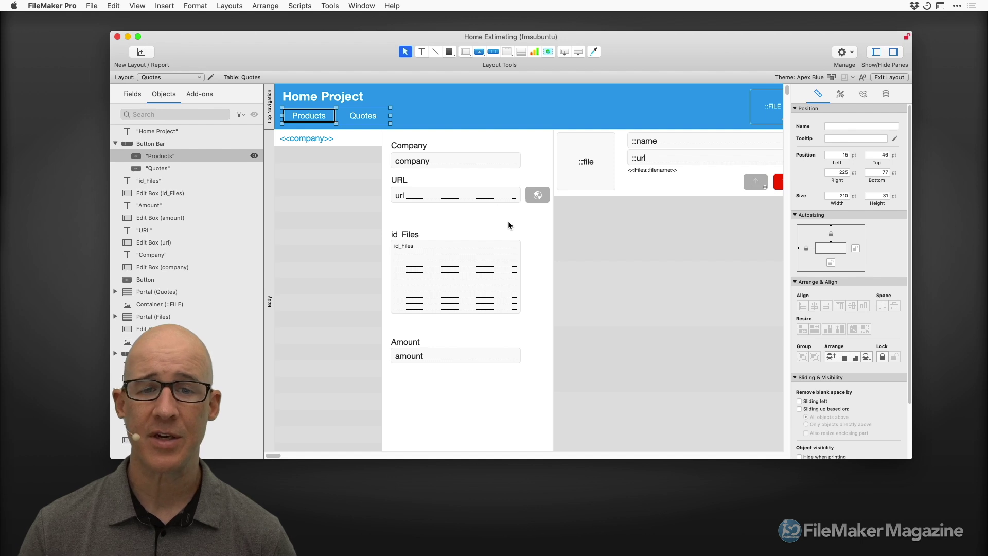
- Inspect the single-step action script of the globe button beside the URL field on the Quotes layout
{"action": "left_click", "coordinate": [526, 234]}
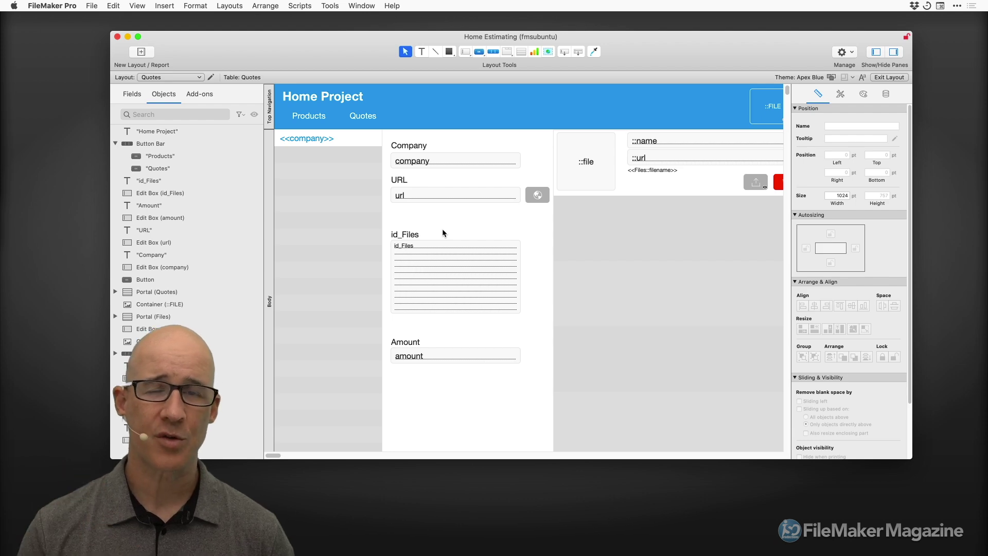
{"action": "left_click", "coordinate": [539, 196]}
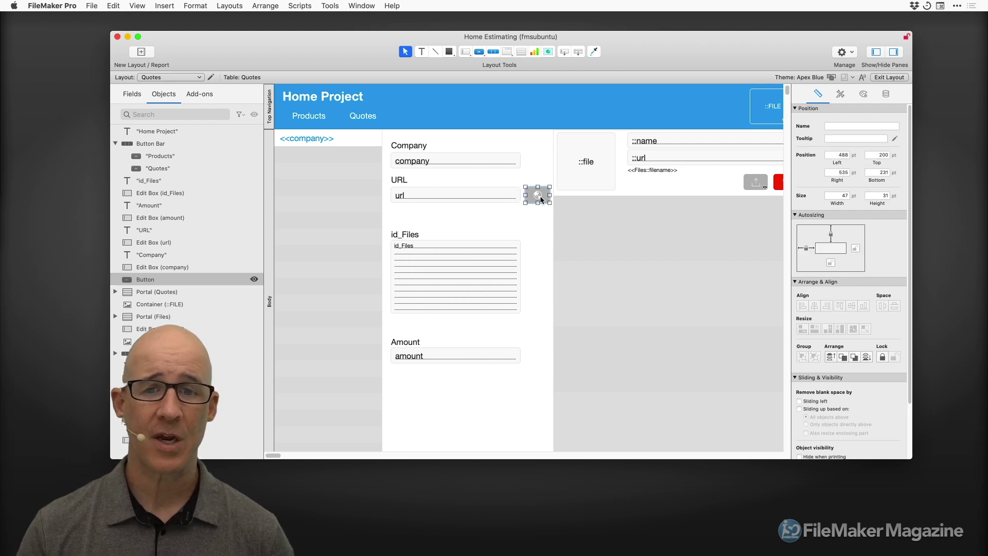
{"action": "double_click", "coordinate": [538, 193]}
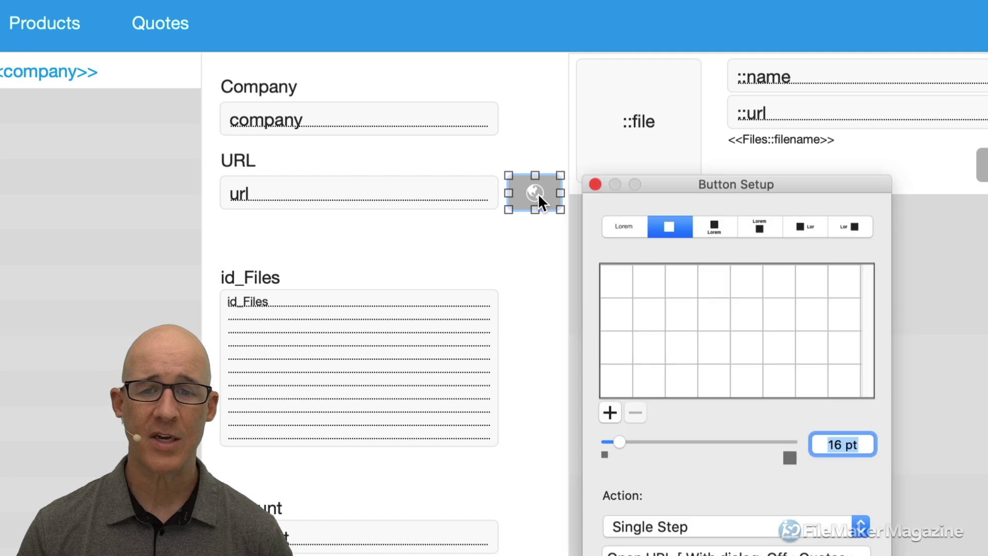
{"action": "left_click_drag", "start_coordinate": [726, 187], "coordinate": [726, 12]}
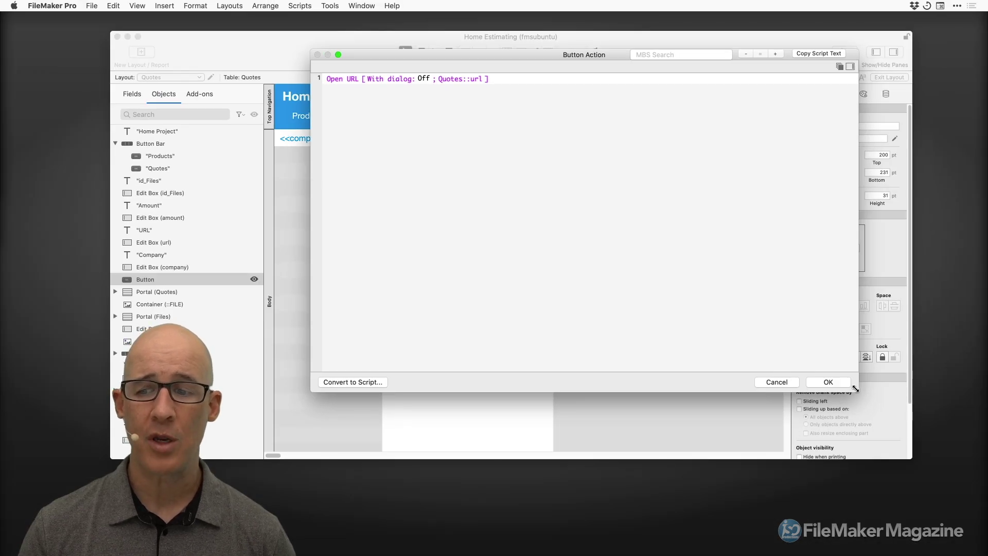
{"action": "left_click_drag", "start_coordinate": [855, 388], "coordinate": [662, 308]}
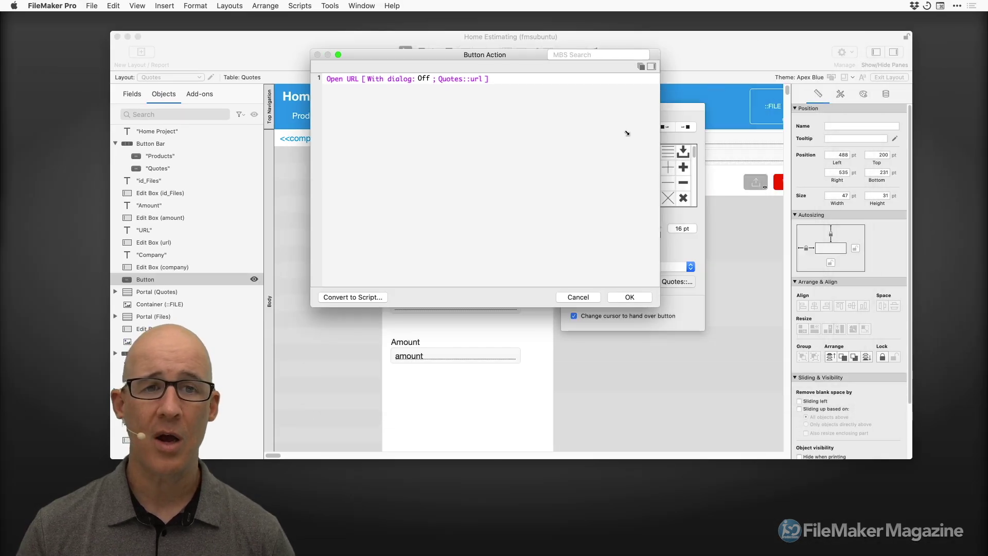
{"action": "left_click_drag", "start_coordinate": [509, 56], "coordinate": [703, 246]}
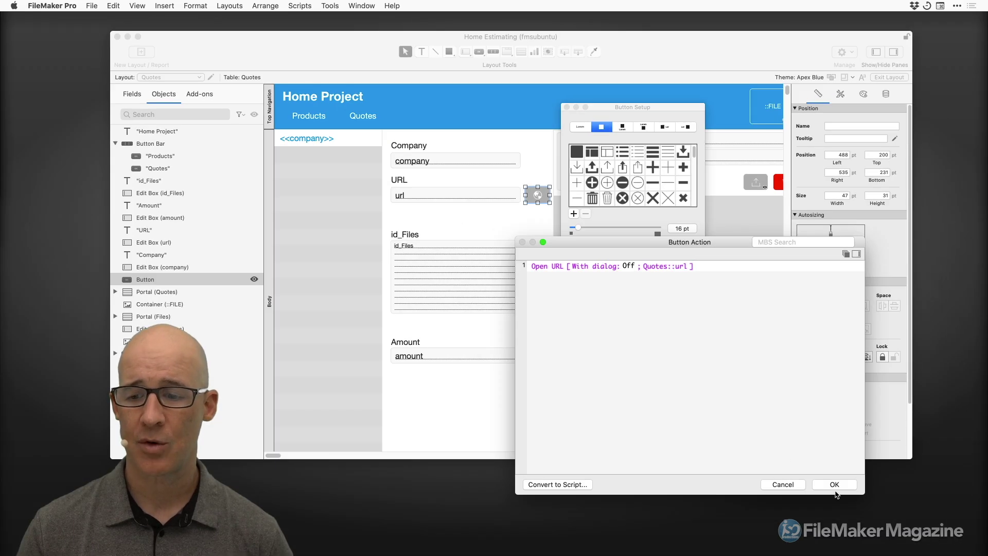
{"action": "left_click", "coordinate": [836, 484]}
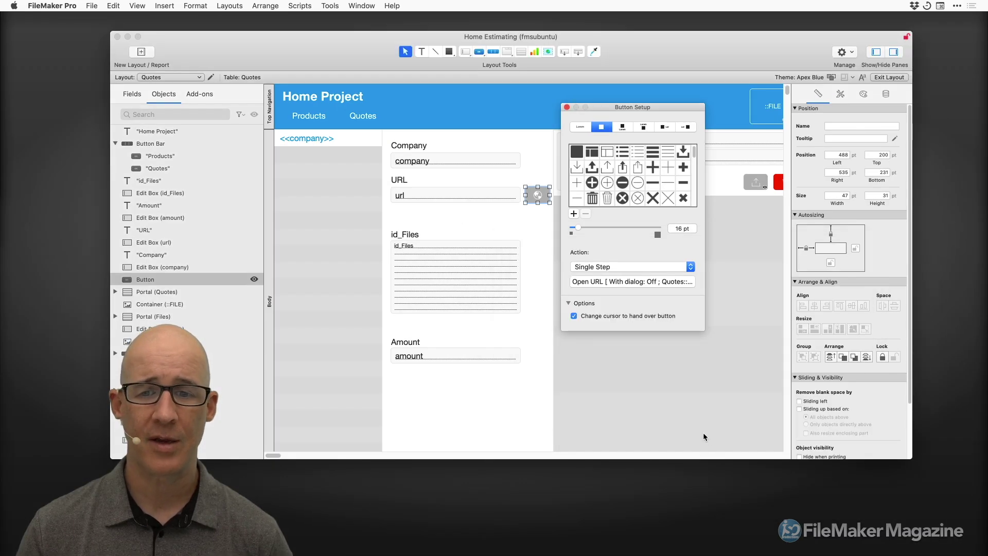
- Check which scripts the globe button could run with a Perform Script action, and cancel without choosing one
{"action": "left_click", "coordinate": [637, 267]}
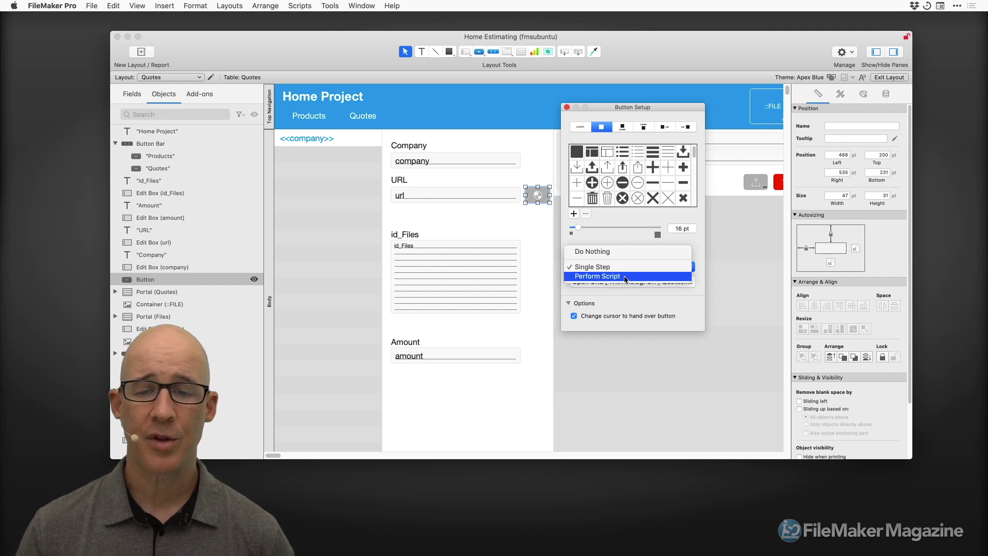
{"action": "left_click", "coordinate": [625, 278]}
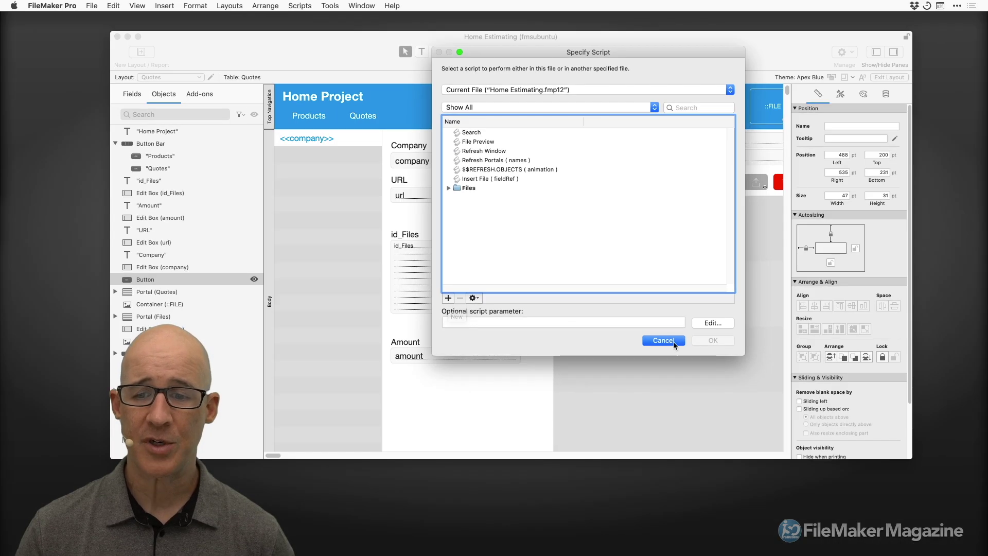
{"action": "left_click", "coordinate": [663, 340]}
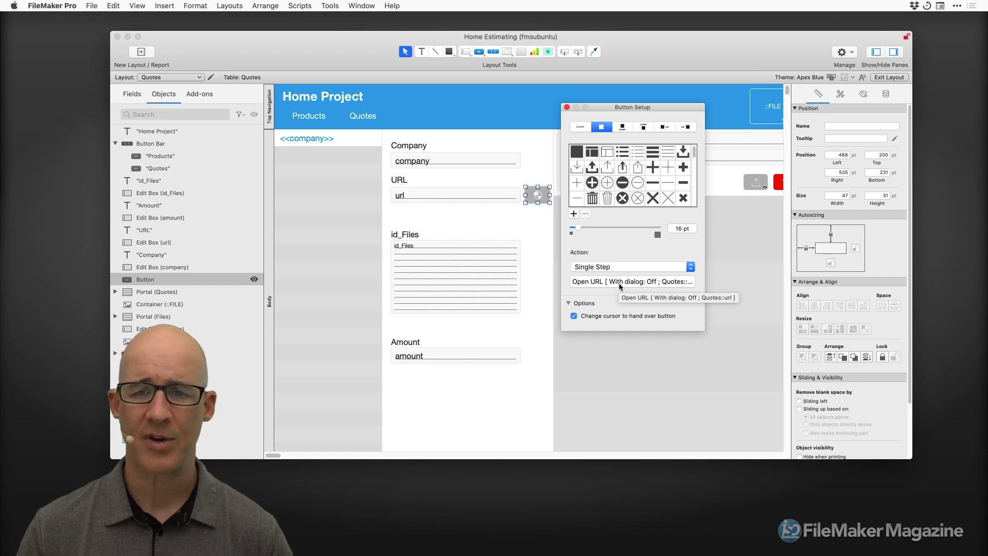
- Inspect the globe button's single-step Open URL action for Quotes::url, cancel it unchanged and close the button setup
{"action": "left_click", "coordinate": [633, 270]}
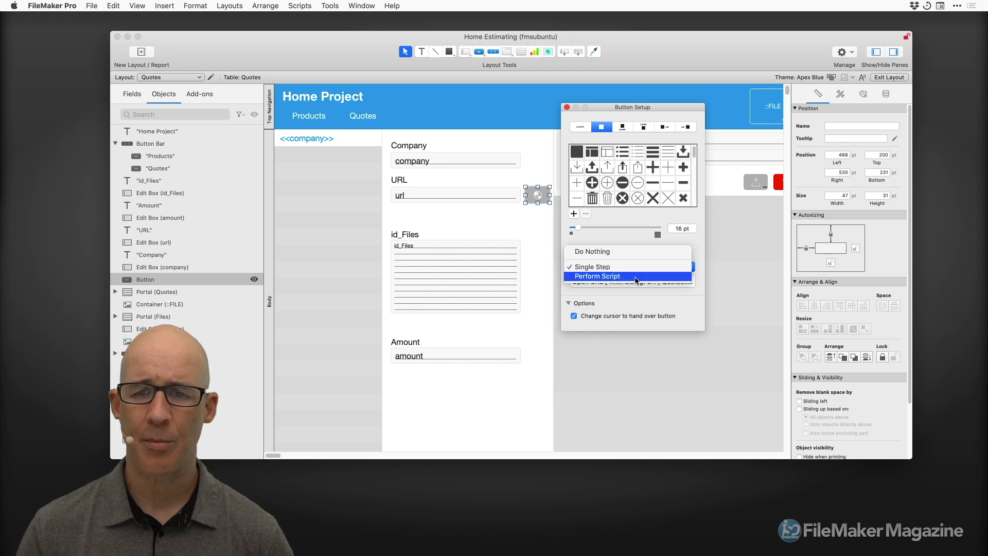
{"action": "left_click", "coordinate": [633, 267]}
{"action": "left_click", "coordinate": [625, 282]}
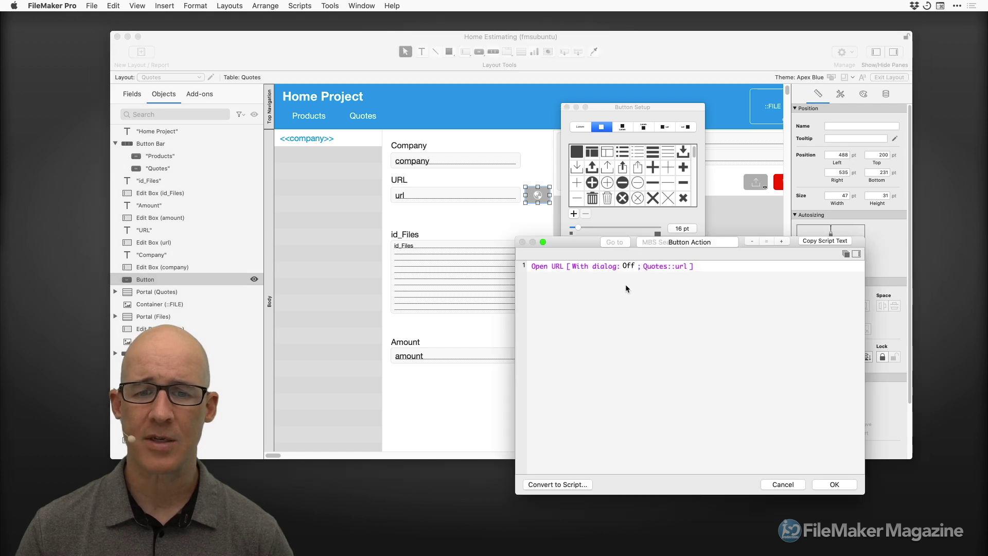
{"action": "left_click_drag", "start_coordinate": [591, 239], "coordinate": [530, 56]}
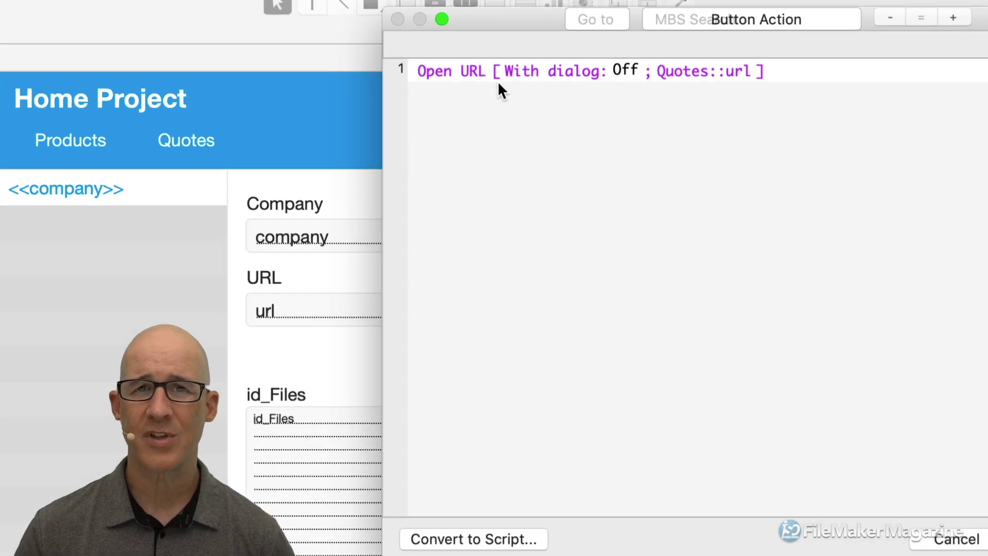
{"action": "mouse_move", "coordinate": [519, 77]}
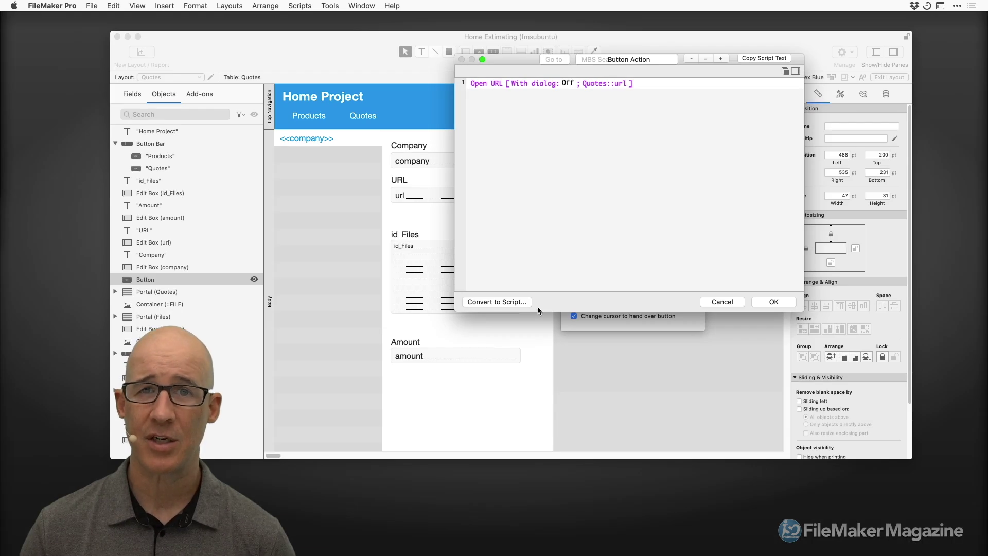
{"action": "left_click", "coordinate": [729, 302]}
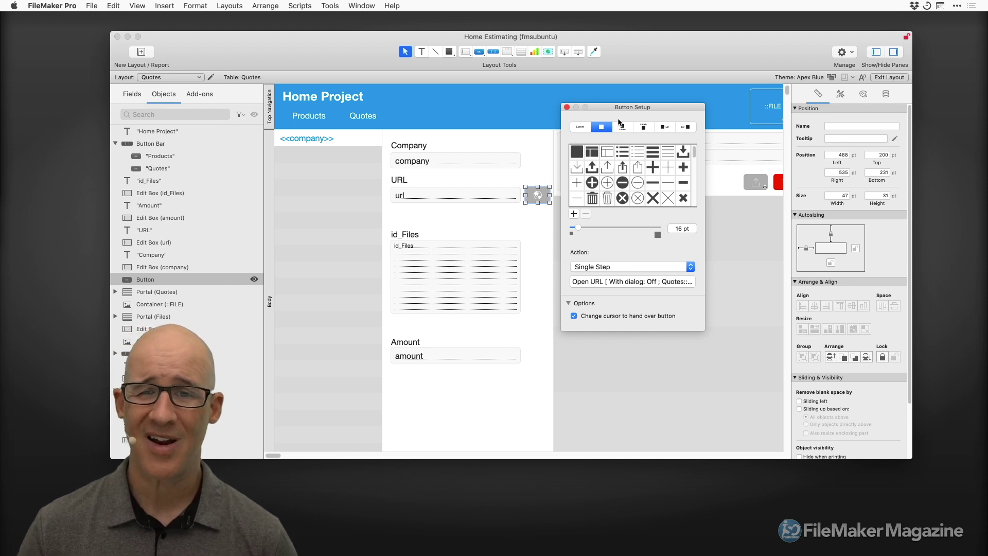
{"action": "left_click_drag", "start_coordinate": [616, 107], "coordinate": [638, 102]}
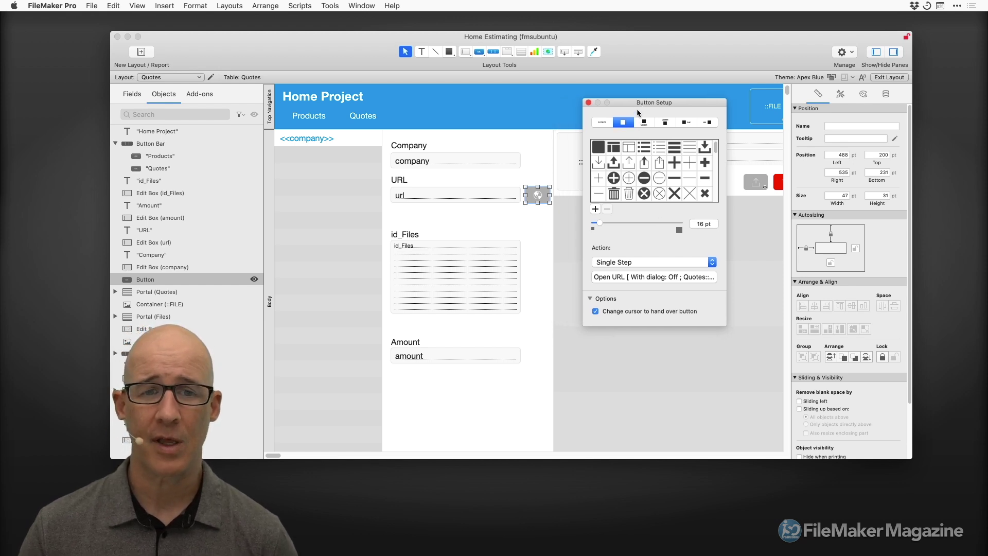
{"action": "left_click", "coordinate": [588, 102]}
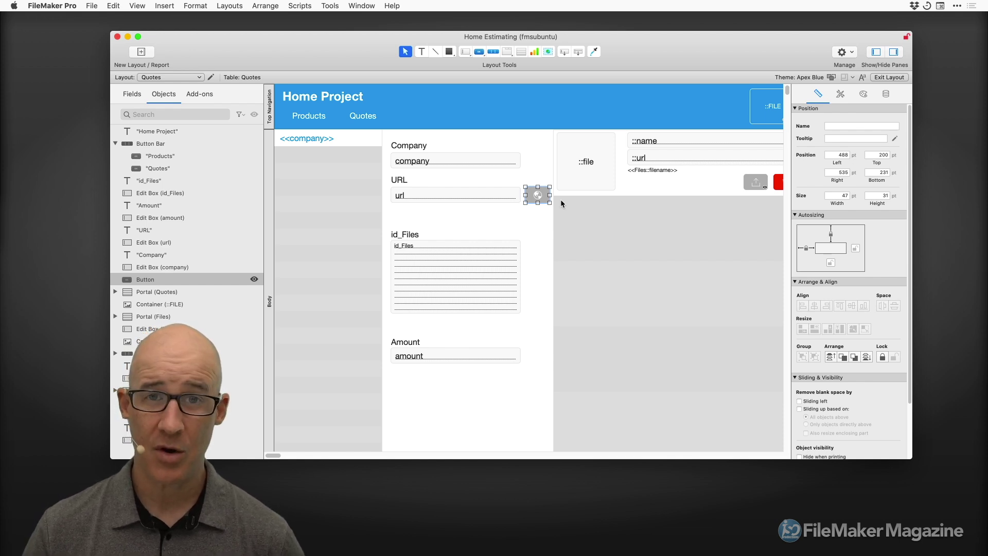
- Create a new table named Vendors in the Home Estimating database
{"action": "key", "text": "super+shift+d"}
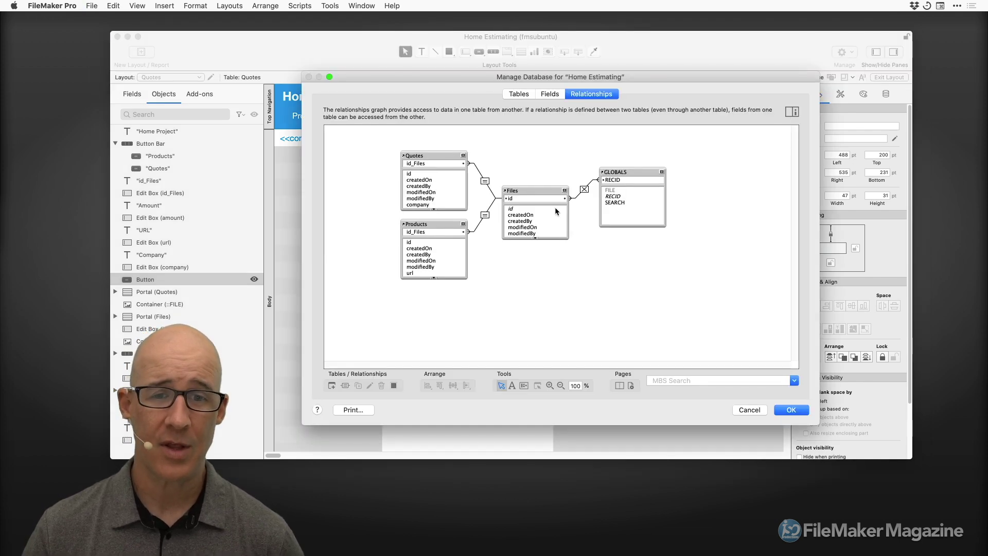
{"action": "left_click", "coordinate": [518, 94]}
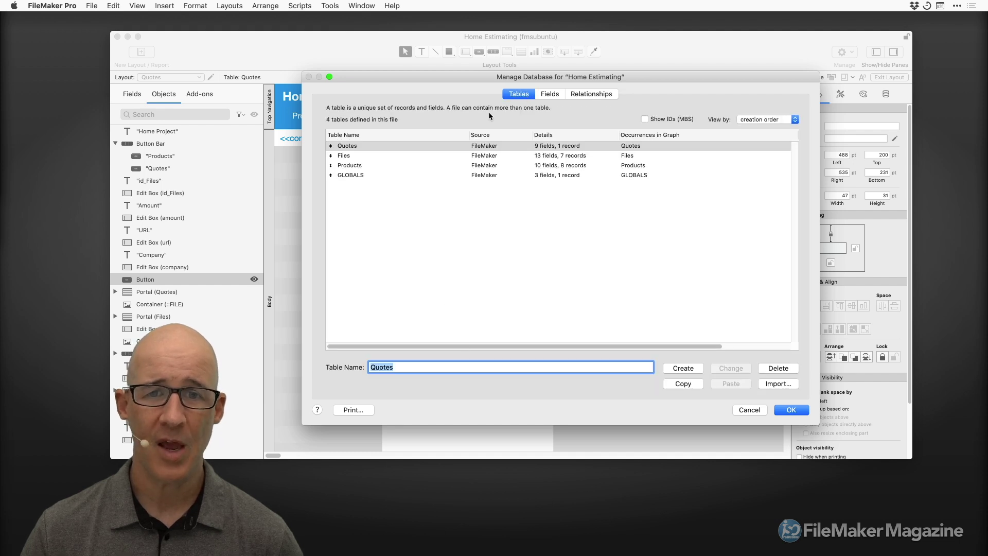
{"action": "left_click_drag", "start_coordinate": [493, 79], "coordinate": [532, 41]}
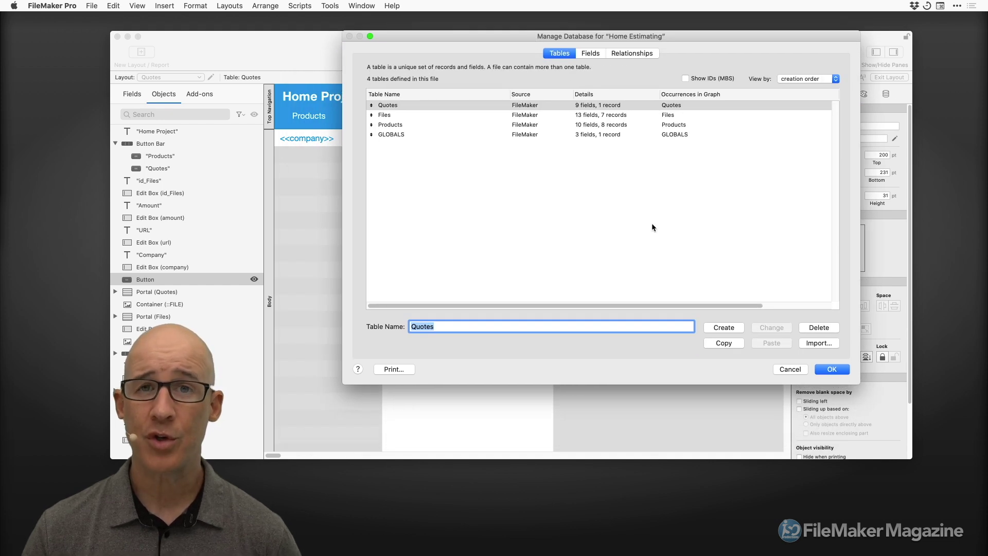
{"action": "left_click_drag", "start_coordinate": [858, 382], "coordinate": [781, 267]}
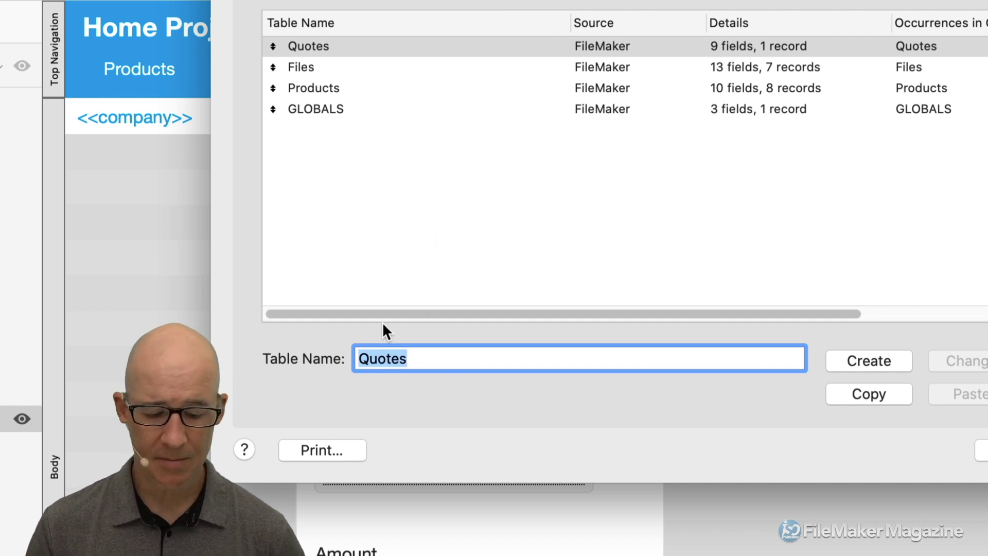
{"action": "type", "text": "Vendors"}
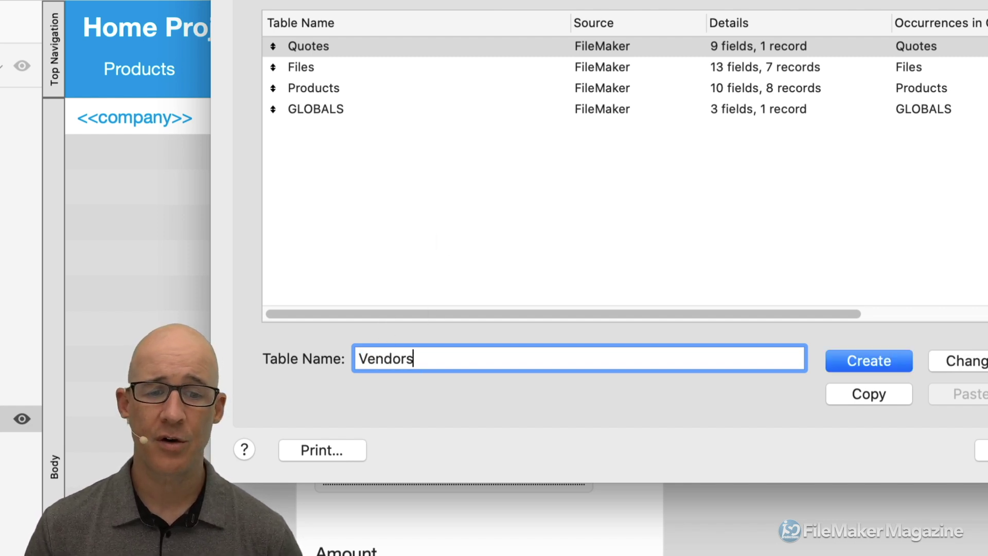
{"action": "left_click", "coordinate": [875, 360]}
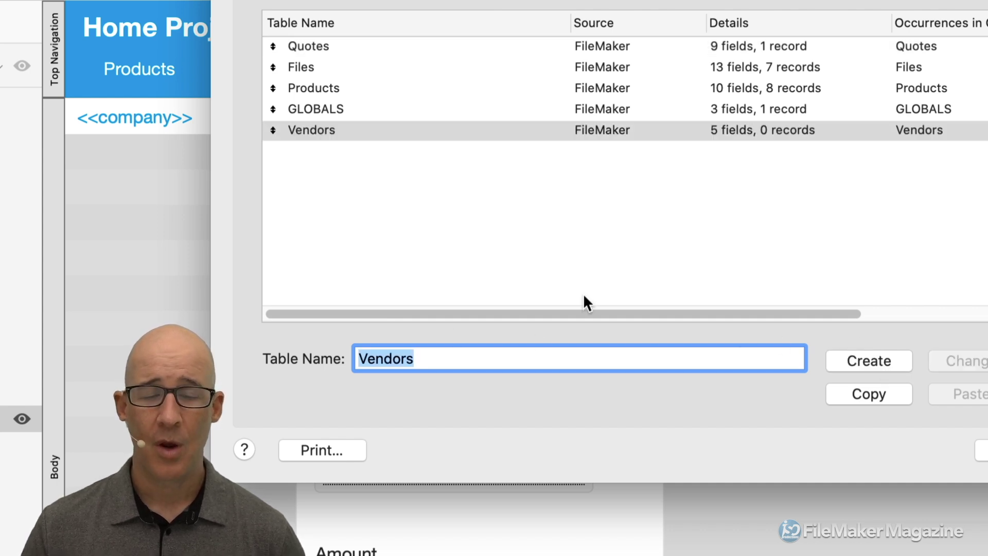
- Rename the Vendors table to Manufacturers
{"action": "left_click", "coordinate": [417, 359]}
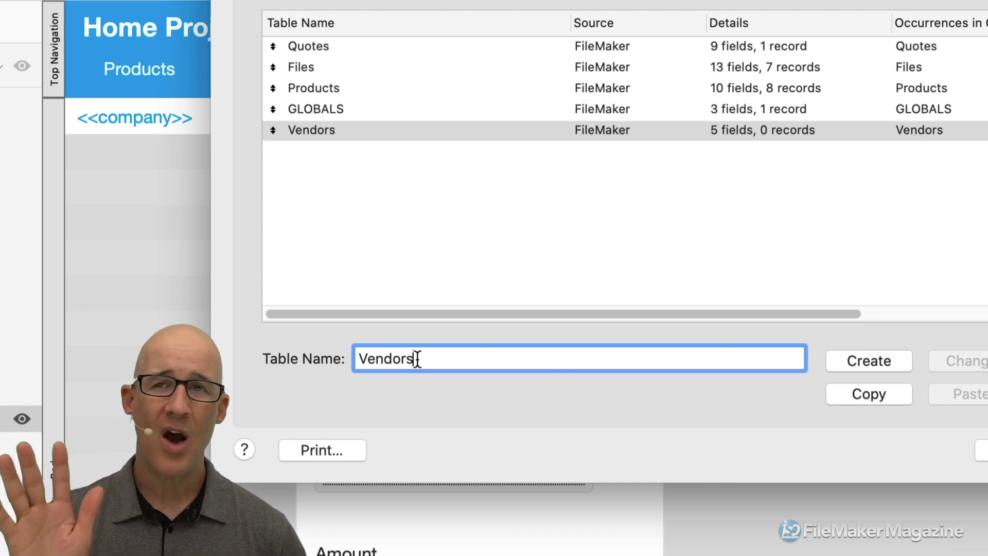
{"action": "double_click", "coordinate": [417, 359]}
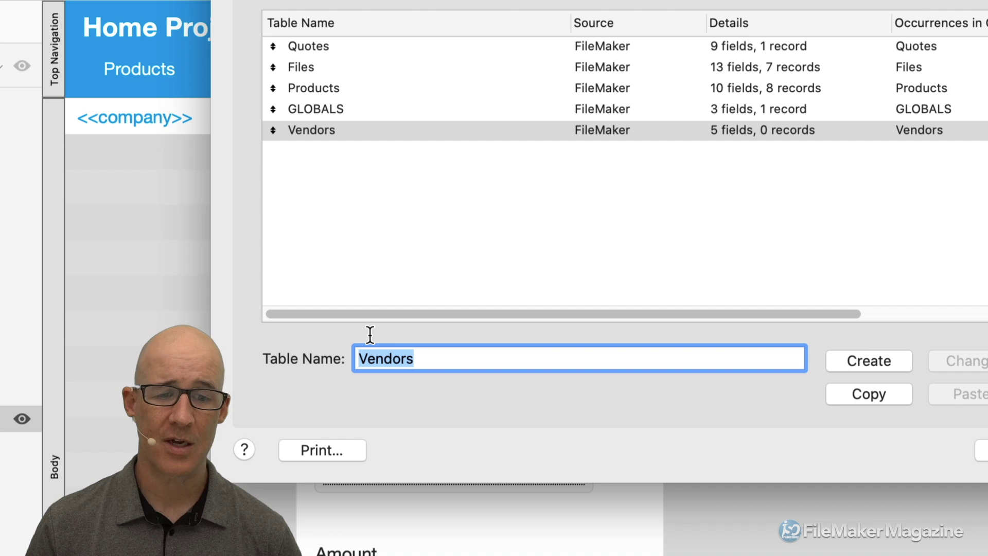
{"action": "type", "text": "Man"}
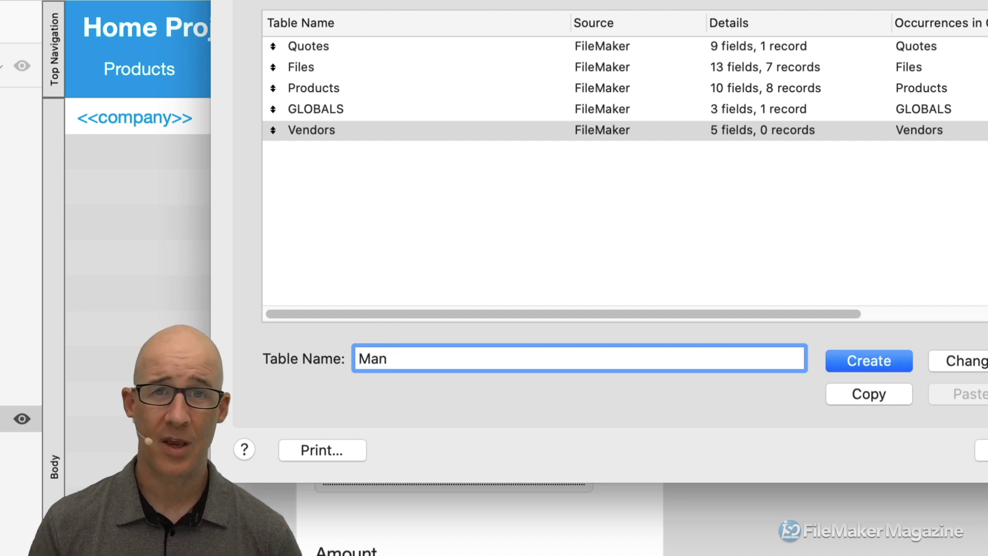
{"action": "type", "text": "ufacturers"}
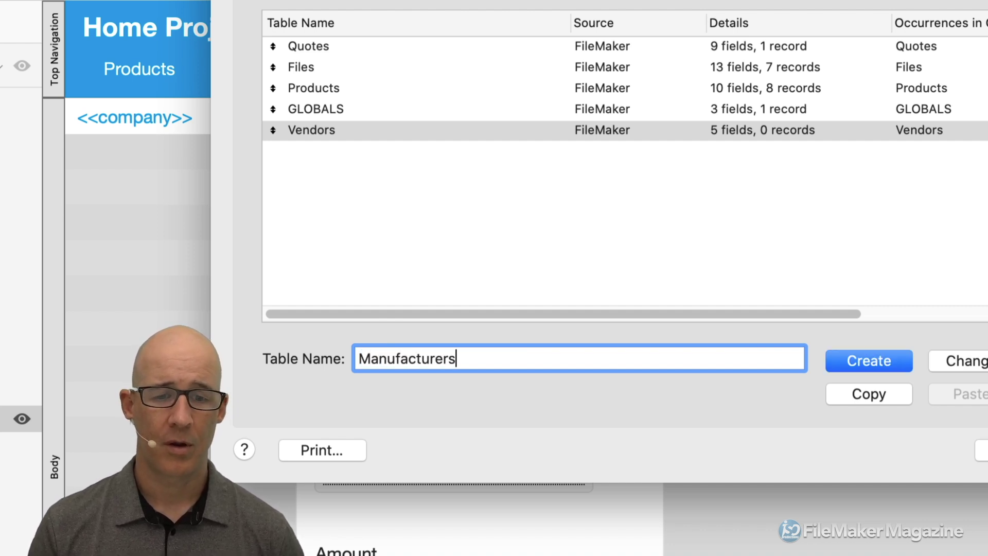
{"action": "left_click", "coordinate": [964, 363]}
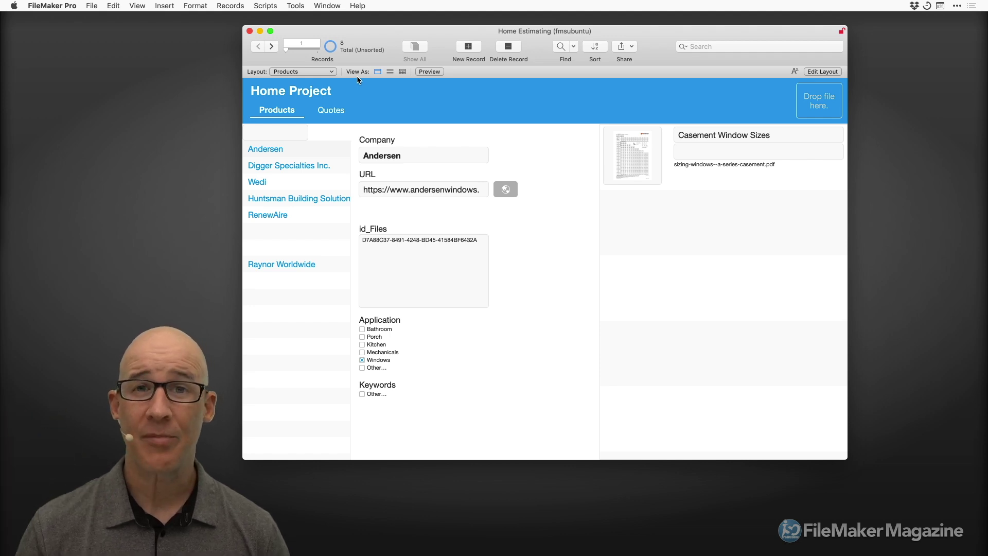
- Turn off automatic saving of layout changes in the application's layout preferences
{"action": "left_click", "coordinate": [49, 6]}
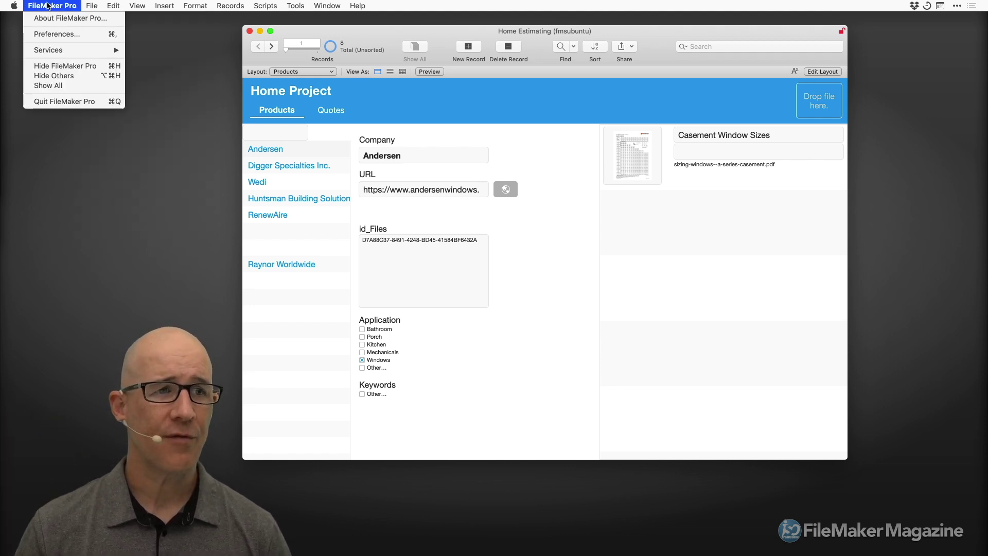
{"action": "left_click", "coordinate": [55, 34]}
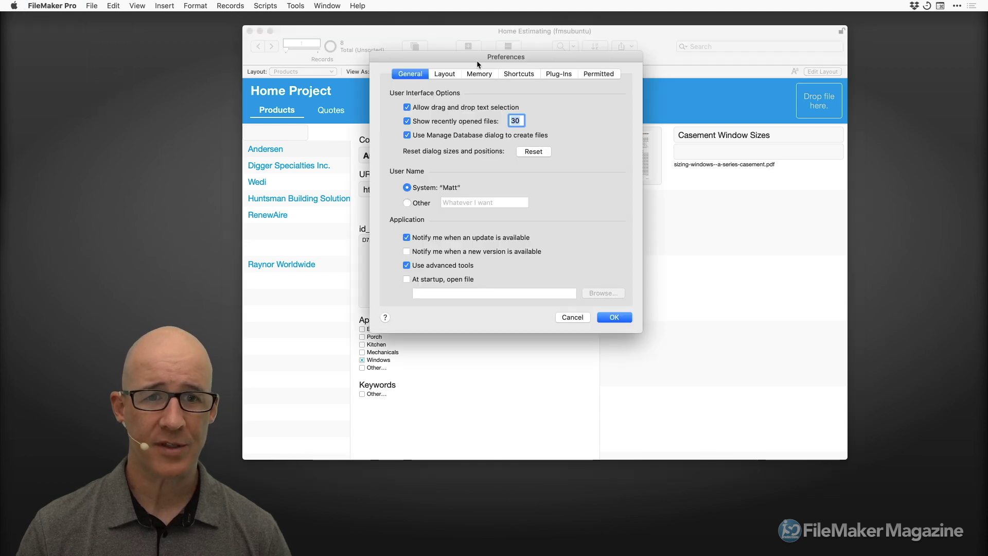
{"action": "left_click_drag", "start_coordinate": [482, 59], "coordinate": [488, 75]}
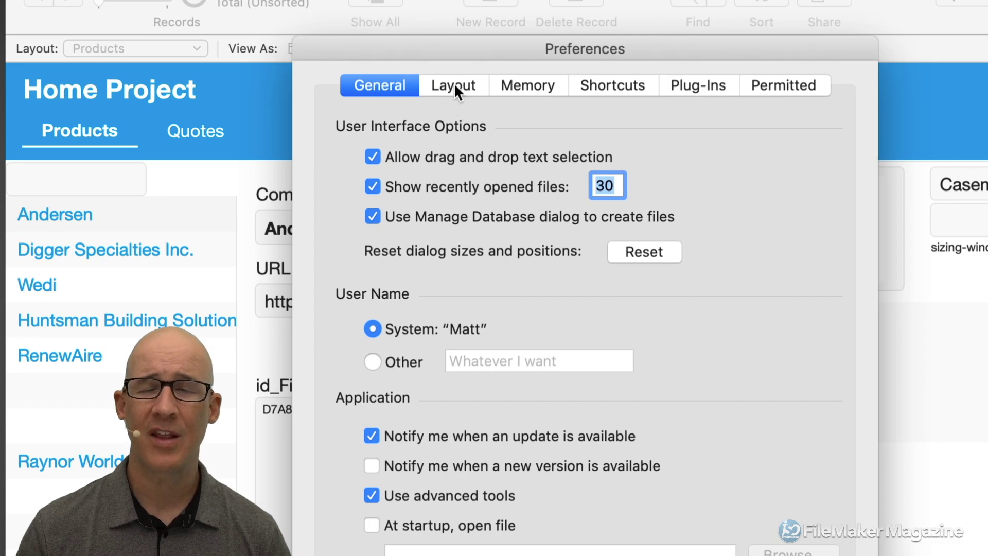
{"action": "left_click", "coordinate": [451, 85]}
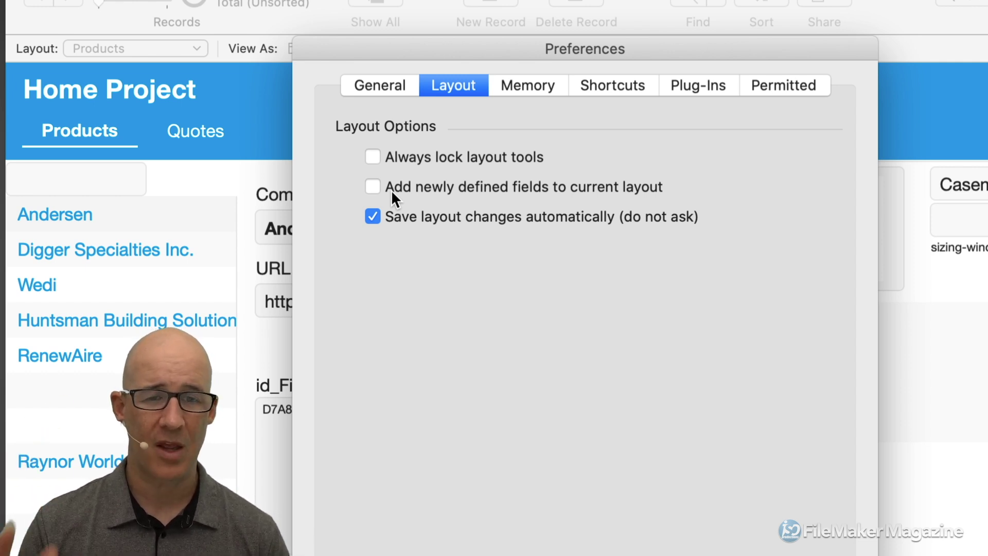
{"action": "left_click", "coordinate": [408, 217]}
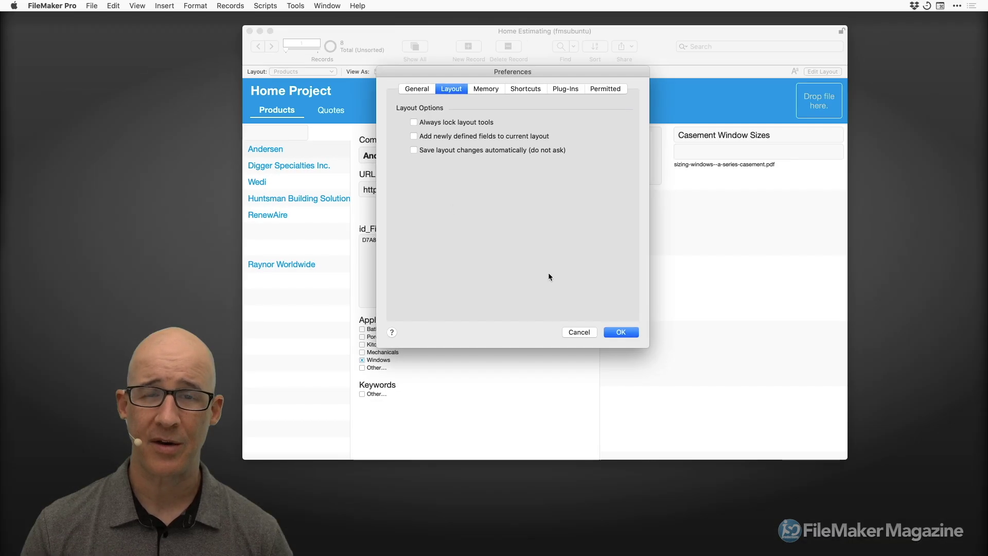
{"action": "left_click", "coordinate": [624, 333]}
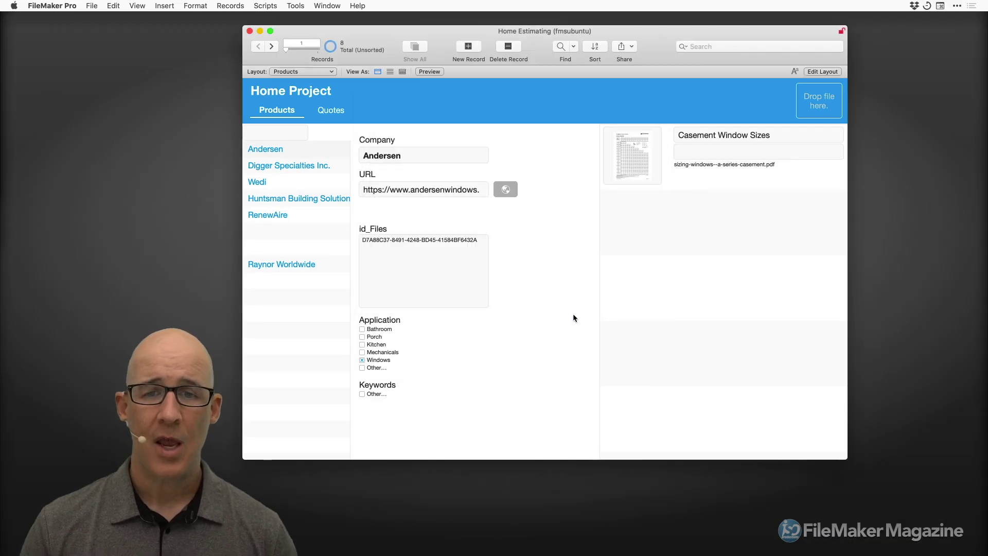
- Move the globe button beside the URL field slightly down on the Products layout, and save with automatic saving of layout changes enabled
{"action": "key", "text": "super+l"}
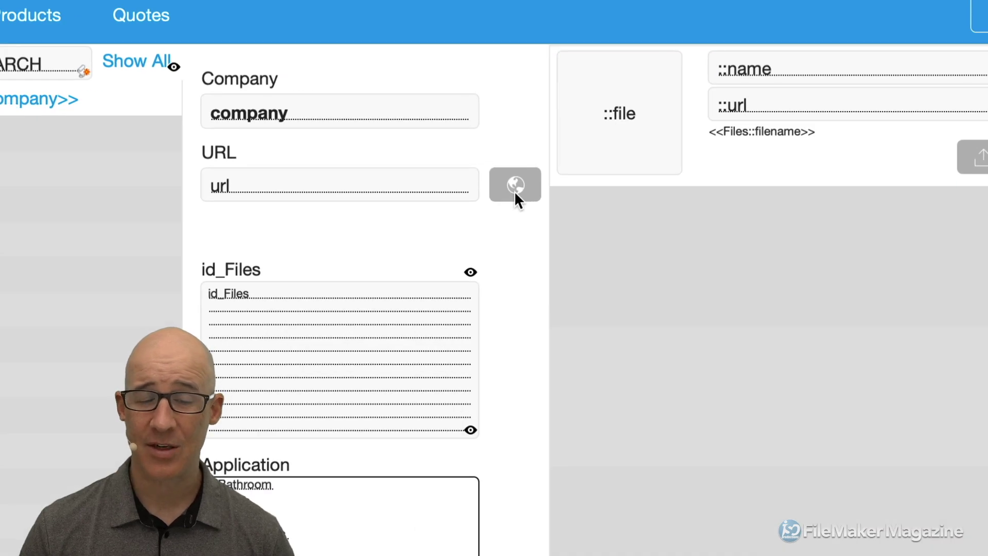
{"action": "left_click_drag", "start_coordinate": [514, 191], "coordinate": [514, 198]}
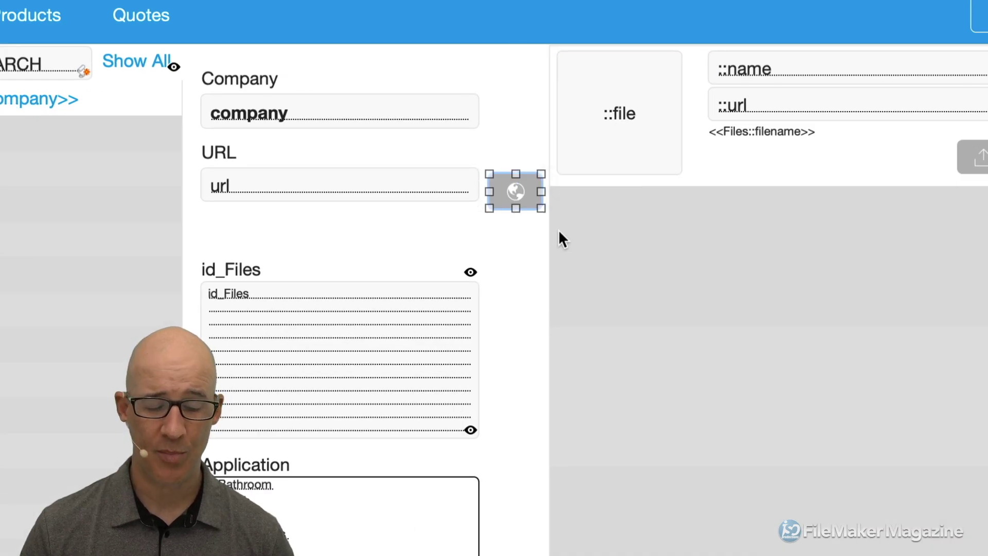
{"action": "key", "text": "super+b"}
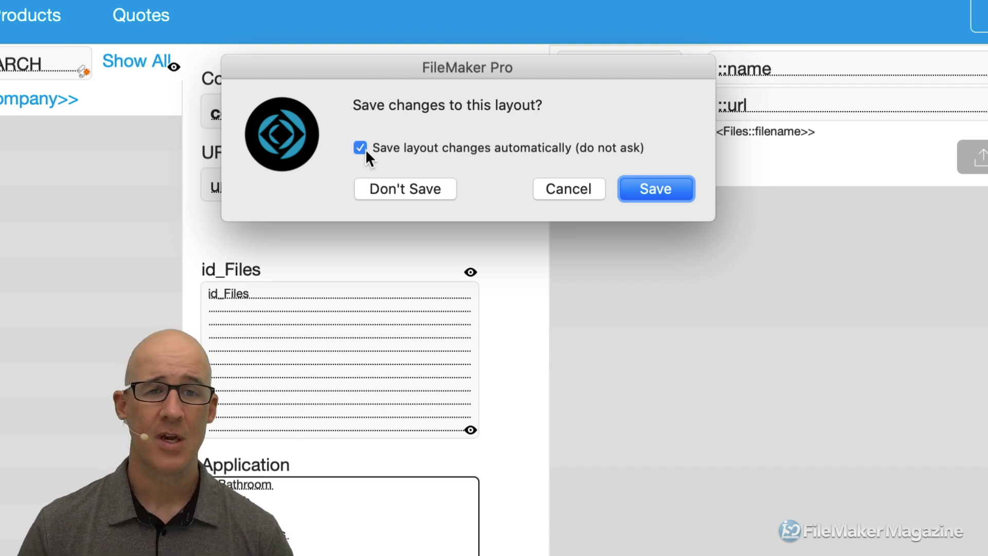
{"action": "left_click", "coordinate": [664, 188]}
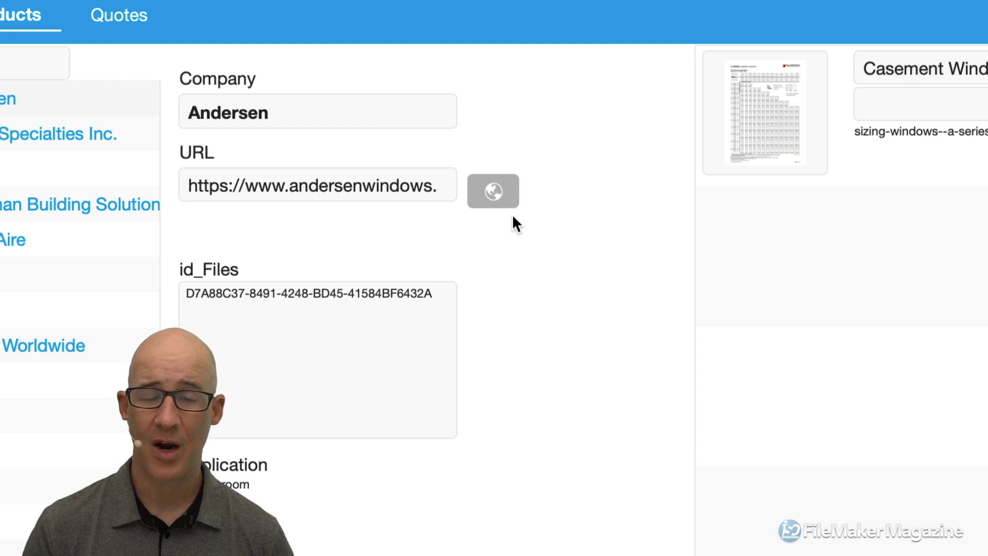
- Undo the globe button's move on the Products layout, check the result in Browse mode and return to editing the layout
{"action": "key", "text": "super+l"}
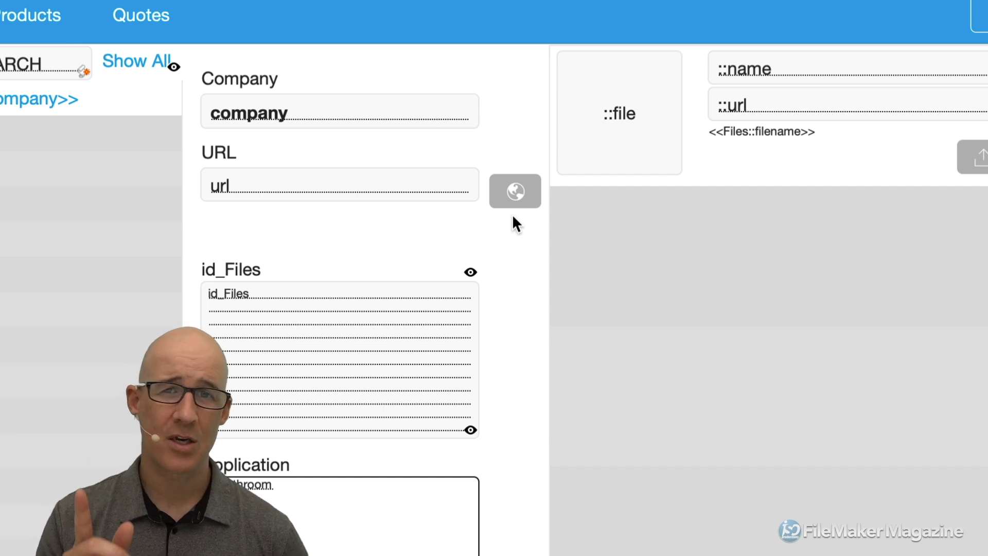
{"action": "key", "text": "ctrl+z"}
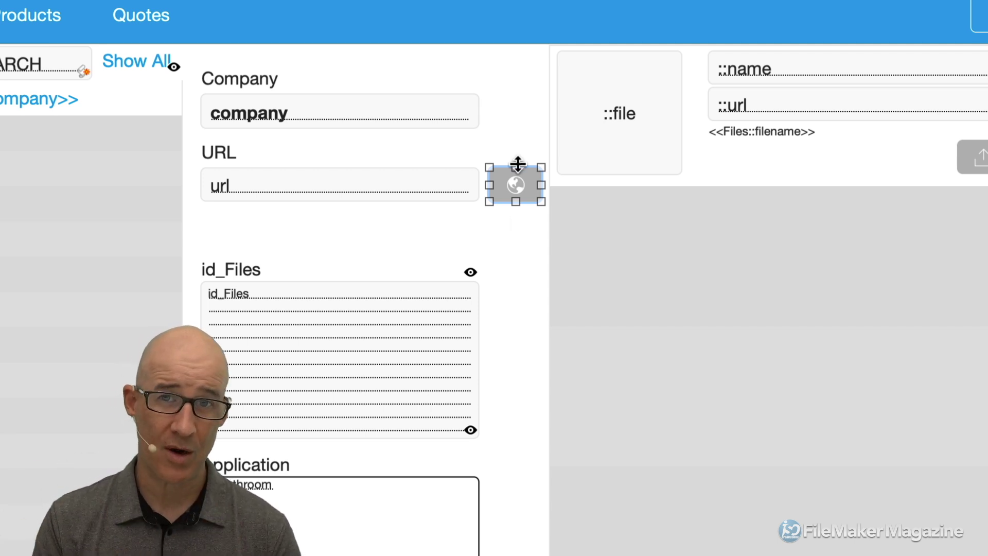
{"action": "key", "text": "super+b"}
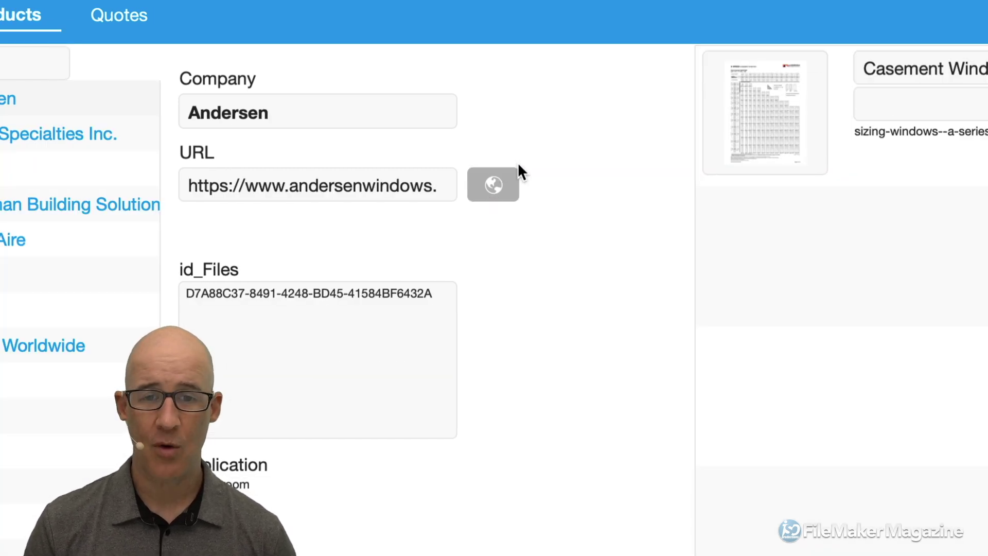
{"action": "key", "text": "super+l"}
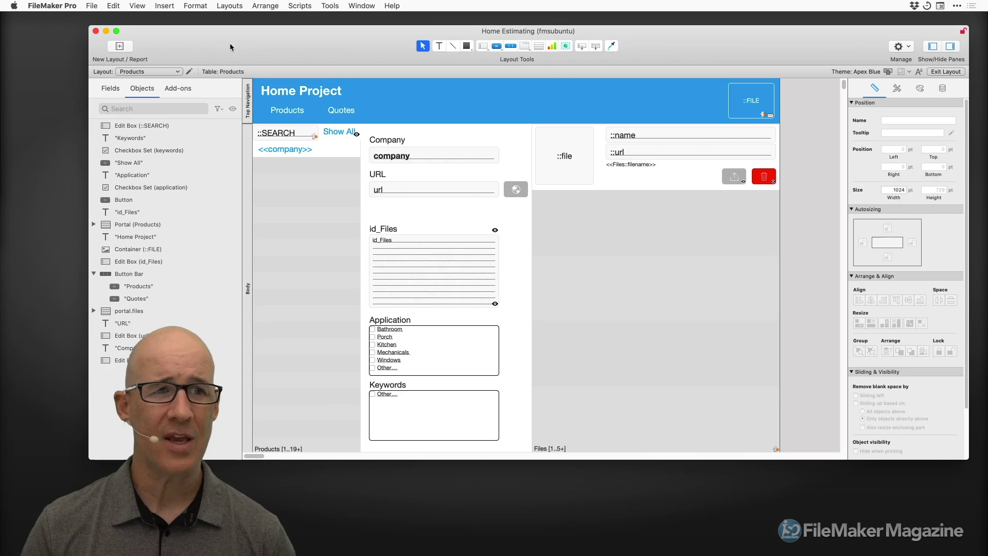
- Check which undo and redo actions are available for the Products layout, and return to Browse mode
{"action": "left_click", "coordinate": [113, 5]}
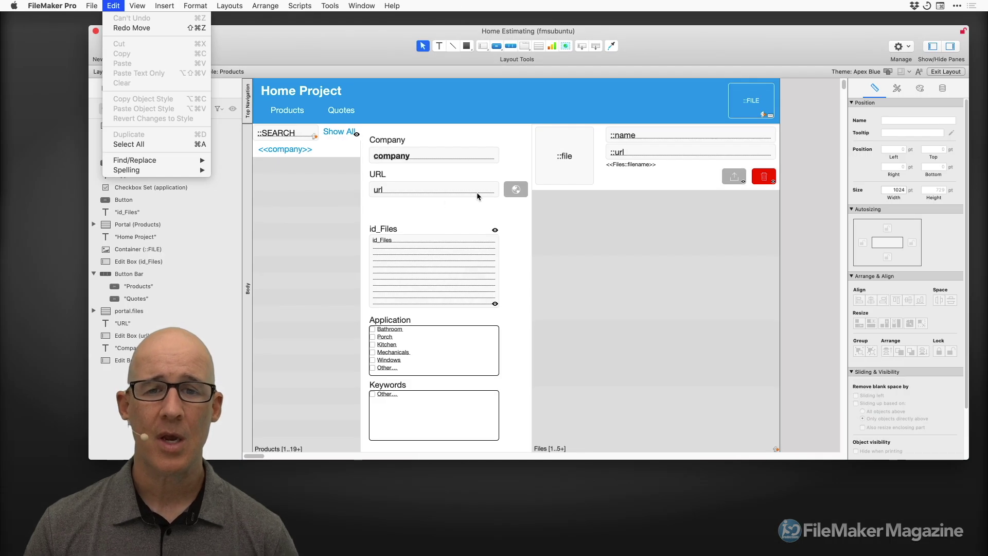
{"action": "left_click", "coordinate": [503, 215]}
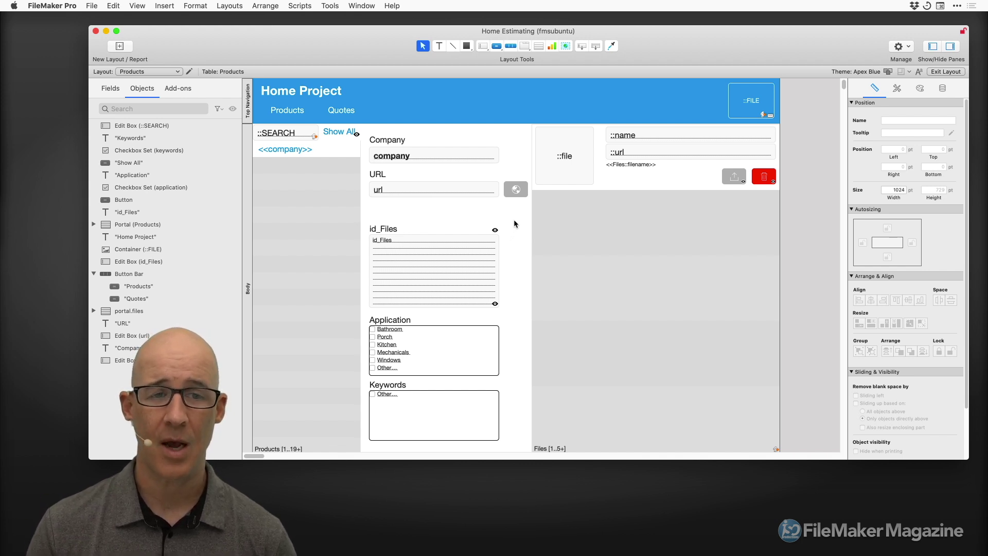
{"action": "key", "text": "super+b"}
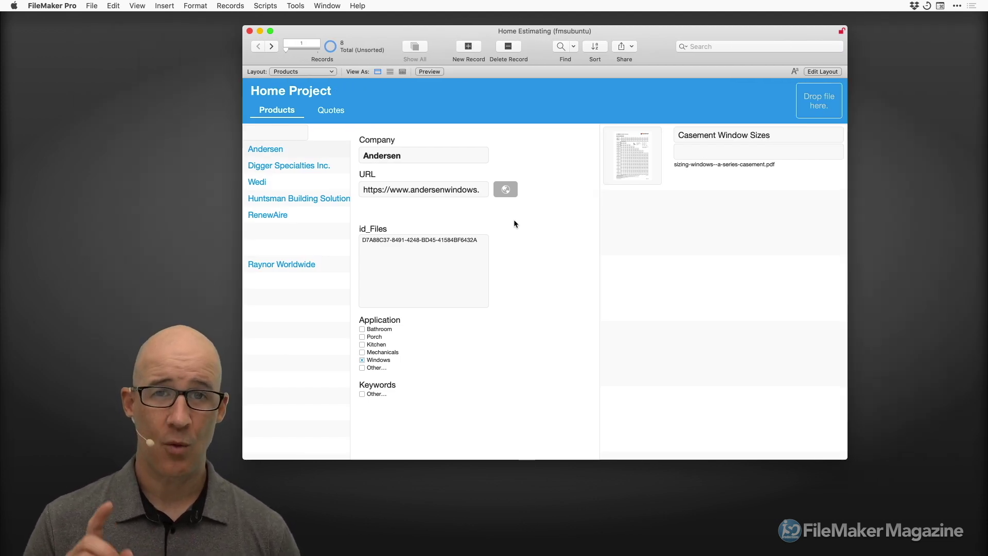
- In the relationships graph, collapse Manufacturers, place it in the upper-left corner, and shift the four connected table occurrences down and to the right
{"action": "key", "text": "super+shift+d"}
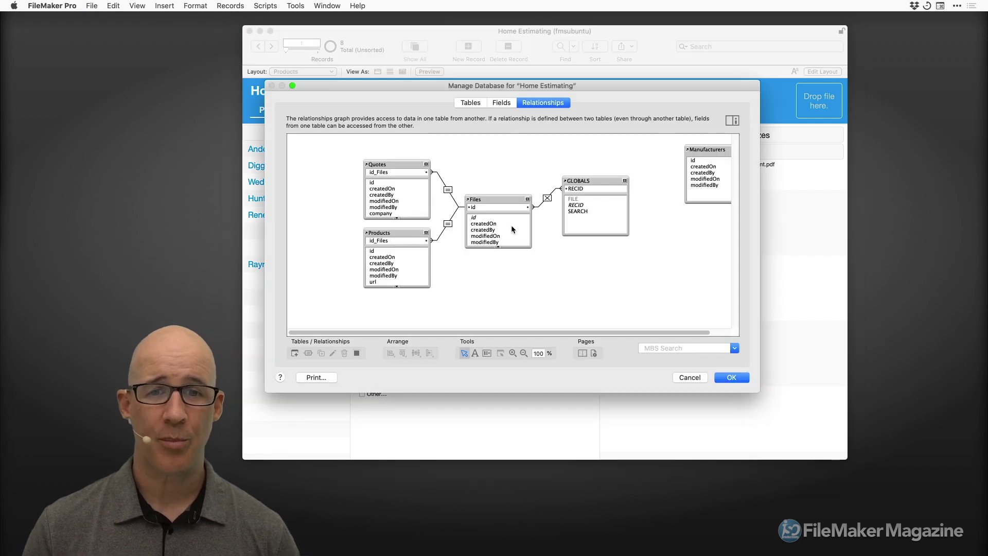
{"action": "left_click_drag", "start_coordinate": [707, 150], "coordinate": [486, 152]}
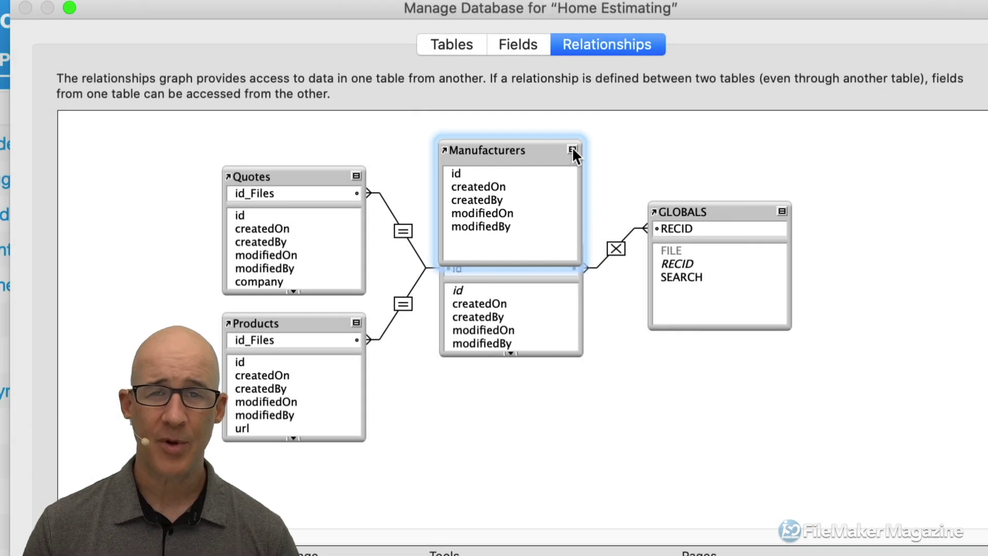
{"action": "left_click", "coordinate": [572, 149]}
{"action": "left_click_drag", "start_coordinate": [538, 149], "coordinate": [167, 180]}
{"action": "left_click_drag", "start_coordinate": [274, 137], "coordinate": [694, 419]}
{"action": "left_click_drag", "start_coordinate": [309, 177], "coordinate": [415, 217]}
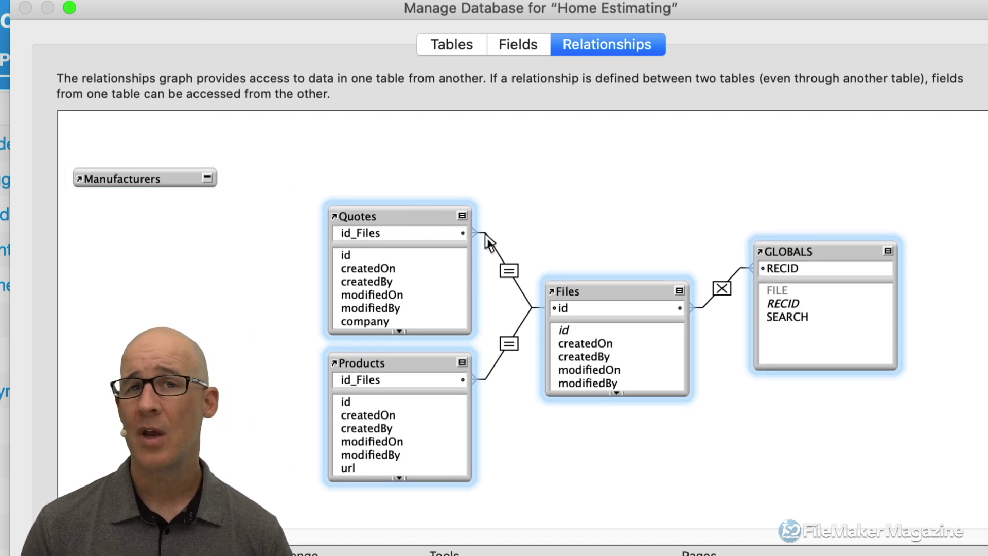
{"action": "double_click", "coordinate": [122, 179]}
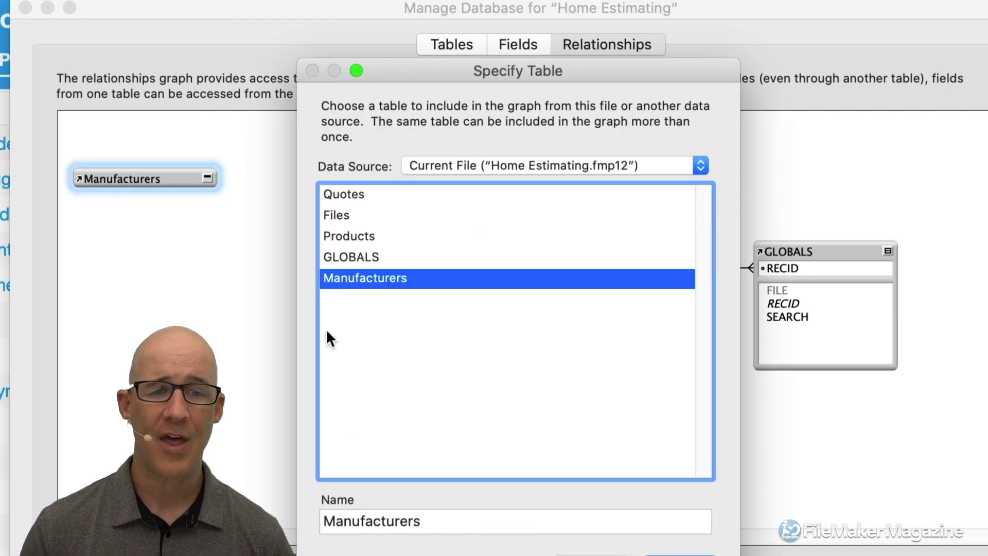
{"action": "left_click", "coordinate": [324, 521]}
{"action": "type", "text": "G"}
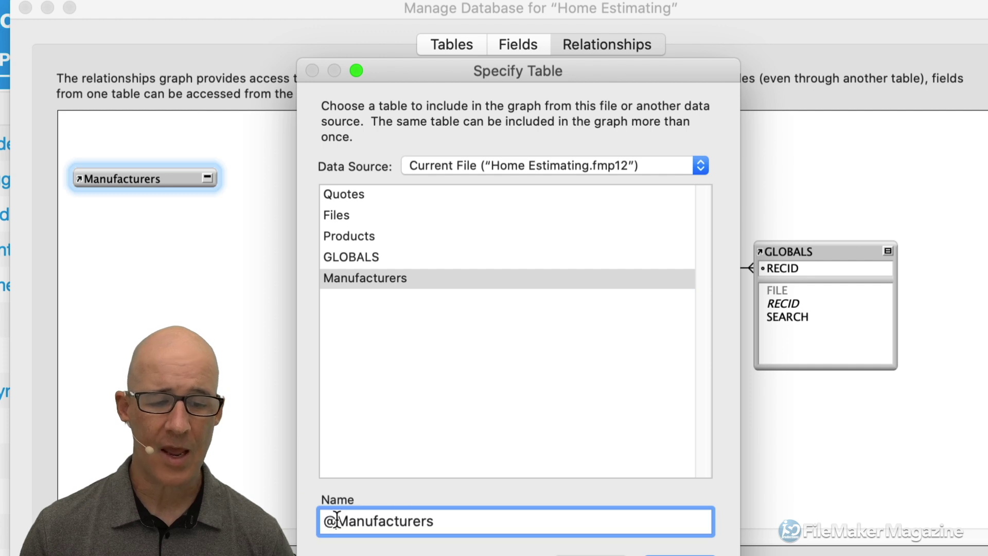
{"action": "left_click_drag", "start_coordinate": [578, 70], "coordinate": [655, 14]}
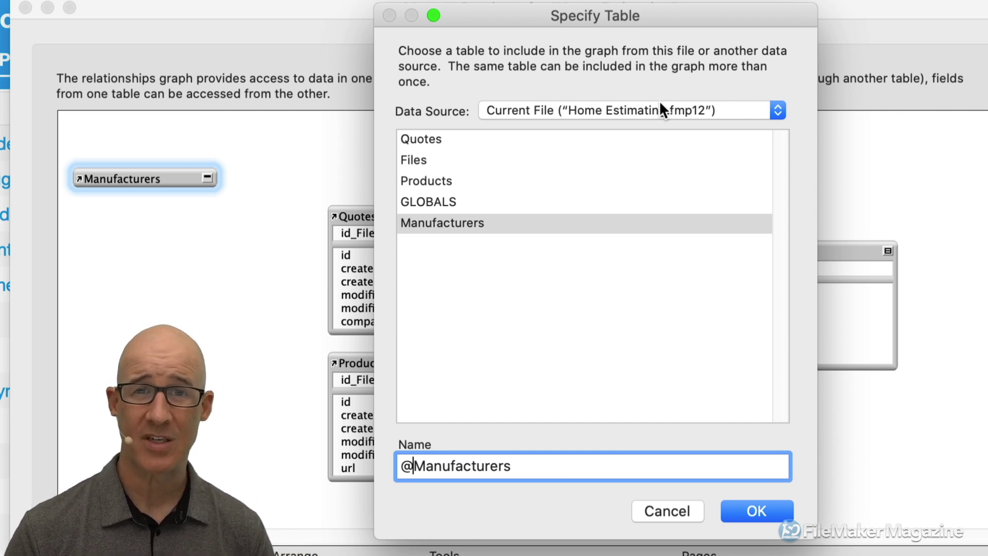
{"action": "key", "text": "Return"}
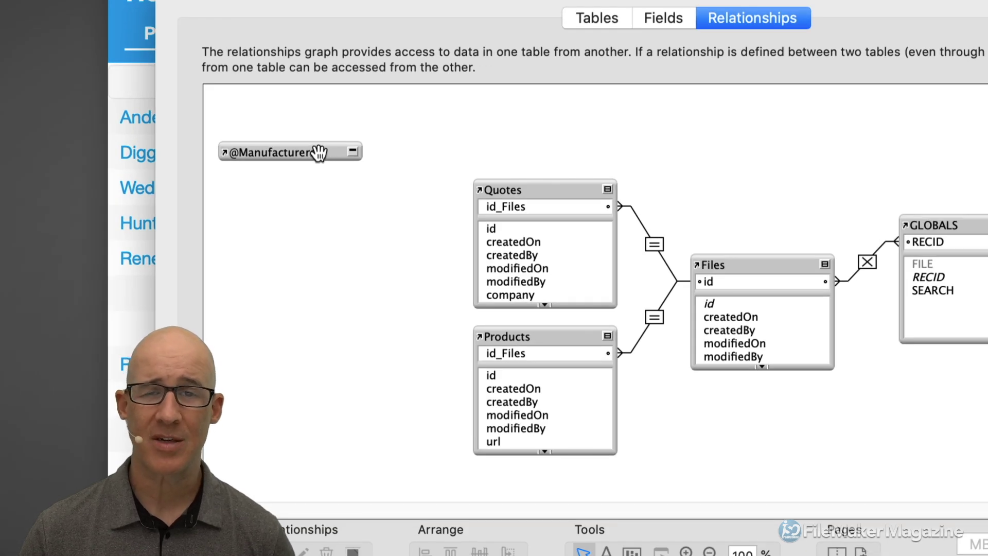
{"action": "left_click_drag", "start_coordinate": [318, 152], "coordinate": [393, 317], "text": "alt"}
{"action": "left_click_drag", "start_coordinate": [393, 323], "coordinate": [376, 371], "text": "alt"}
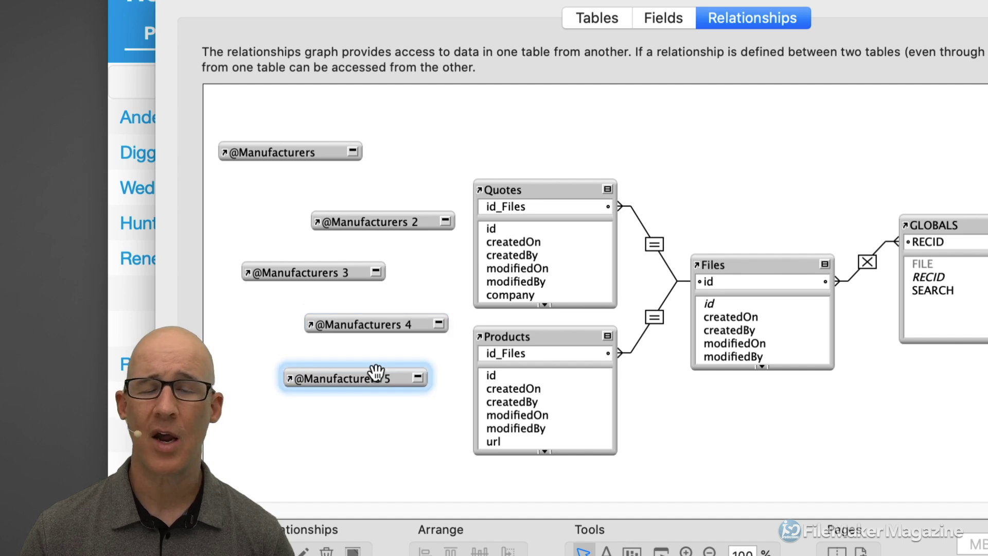
{"action": "left_click_drag", "start_coordinate": [388, 407], "coordinate": [315, 195]}
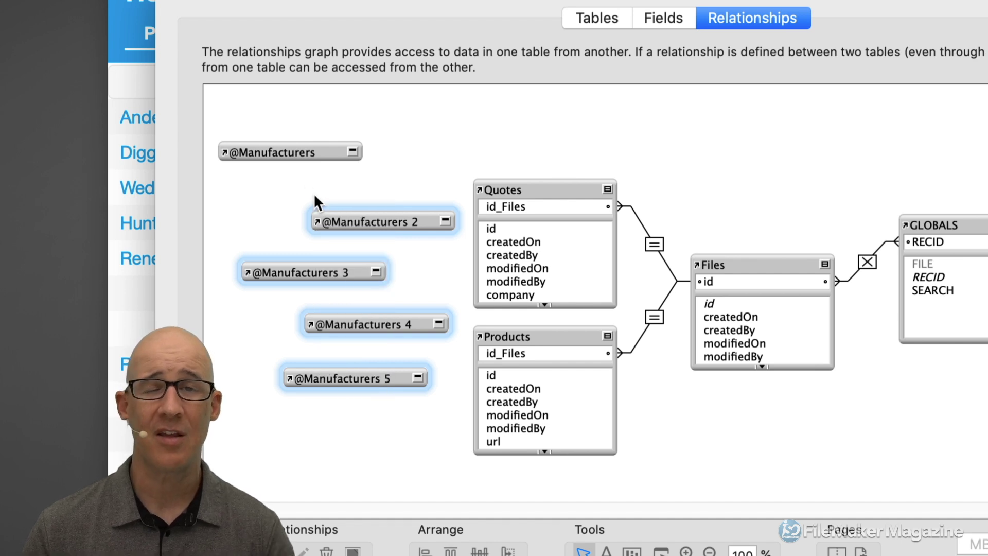
{"action": "key", "text": "Delete"}
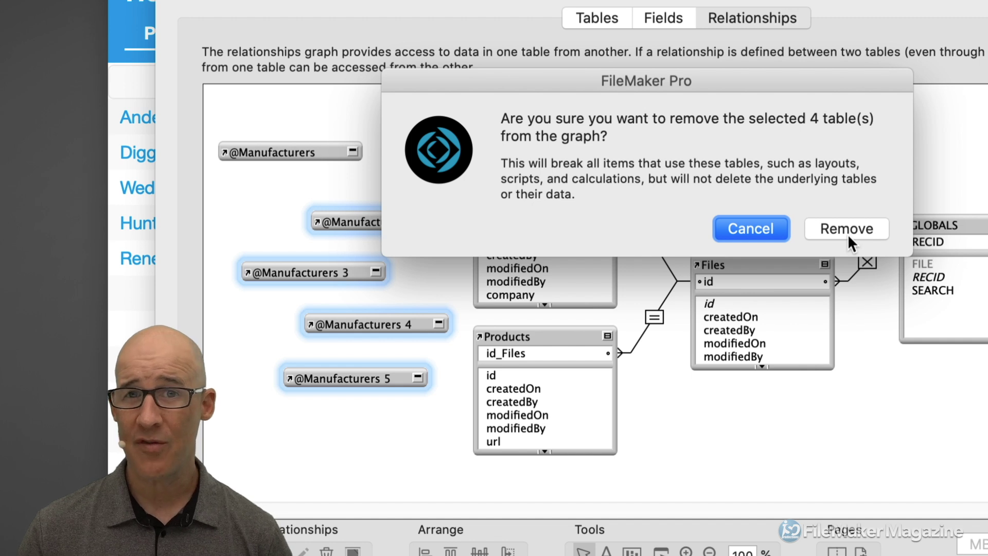
{"action": "left_click", "coordinate": [768, 231]}
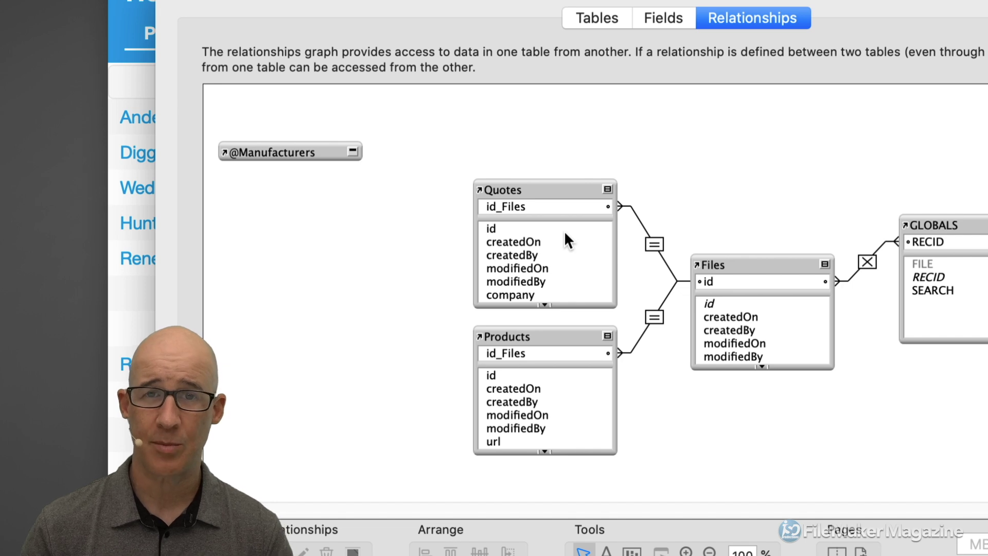
{"action": "left_click_drag", "start_coordinate": [315, 153], "coordinate": [313, 125]}
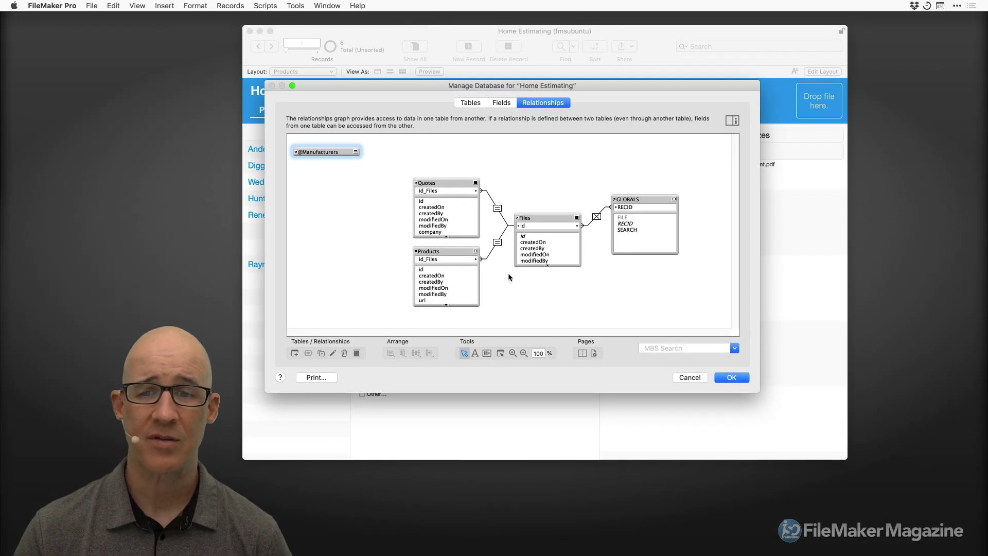
{"action": "left_click", "coordinate": [730, 378]}
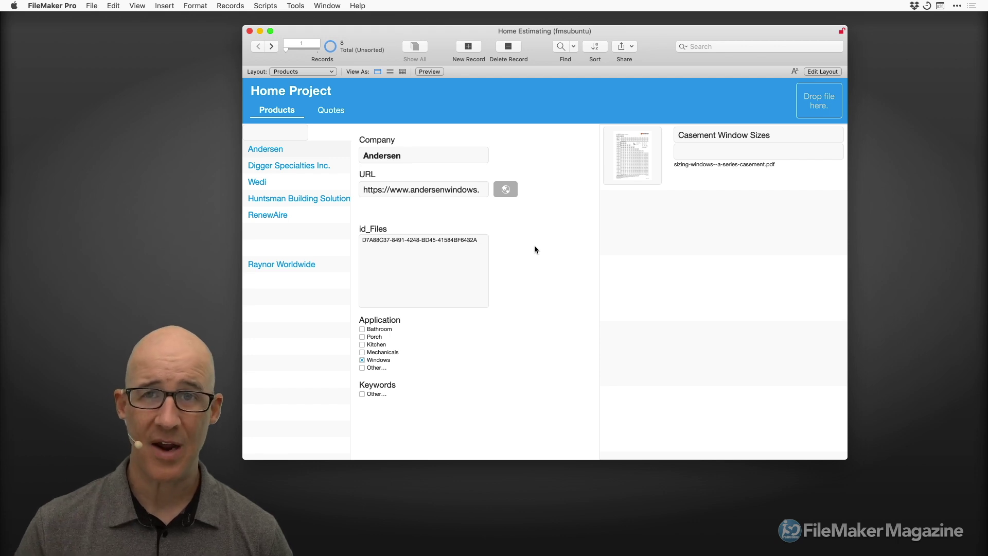
{"action": "left_click", "coordinate": [91, 6]}
{"action": "mouse_move", "coordinate": [115, 99]}
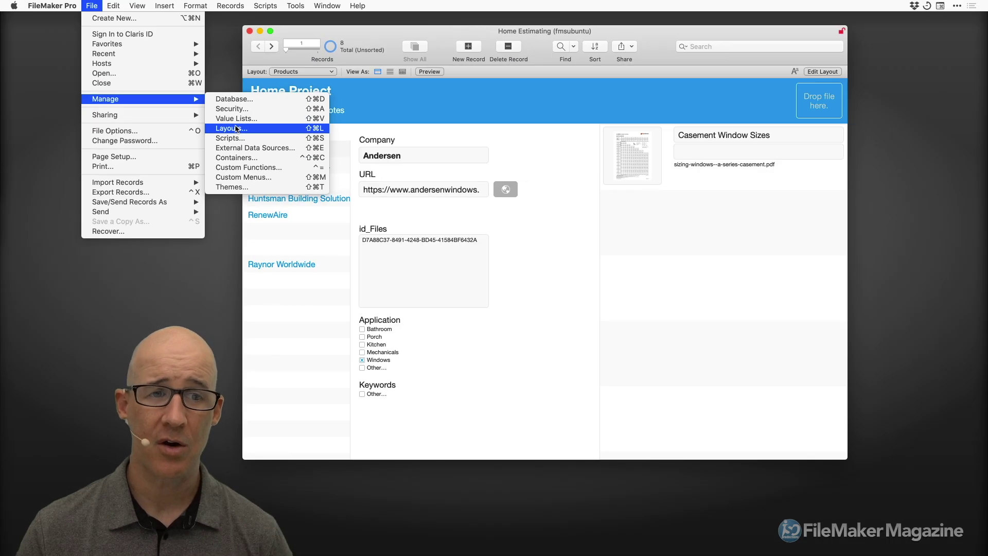
{"action": "left_click", "coordinate": [231, 128]}
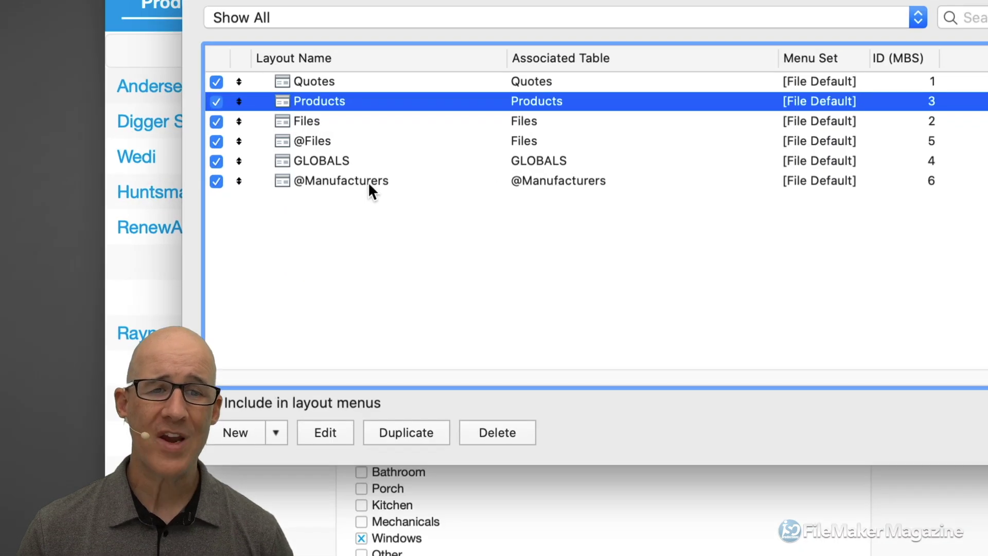
{"action": "left_click", "coordinate": [365, 194]}
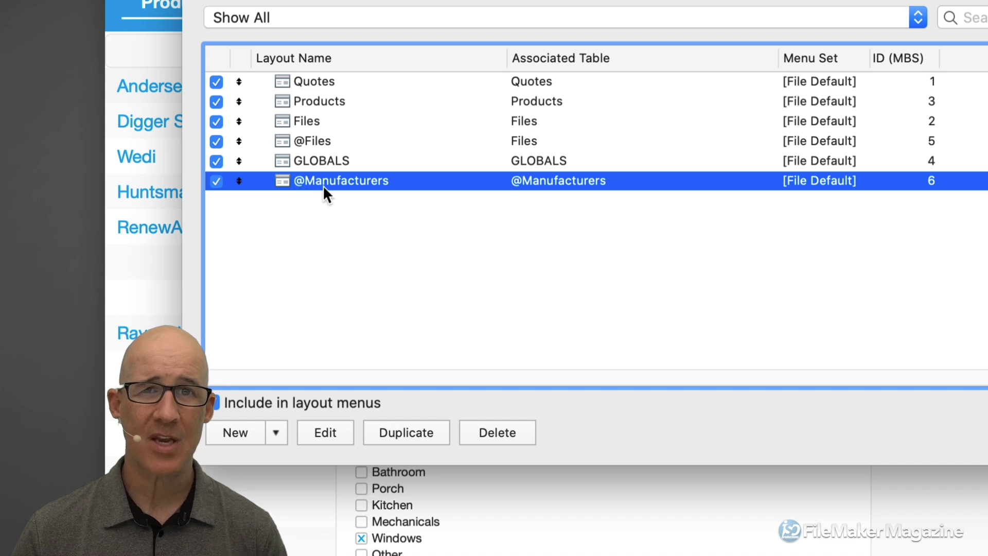
{"action": "double_click", "coordinate": [349, 178]}
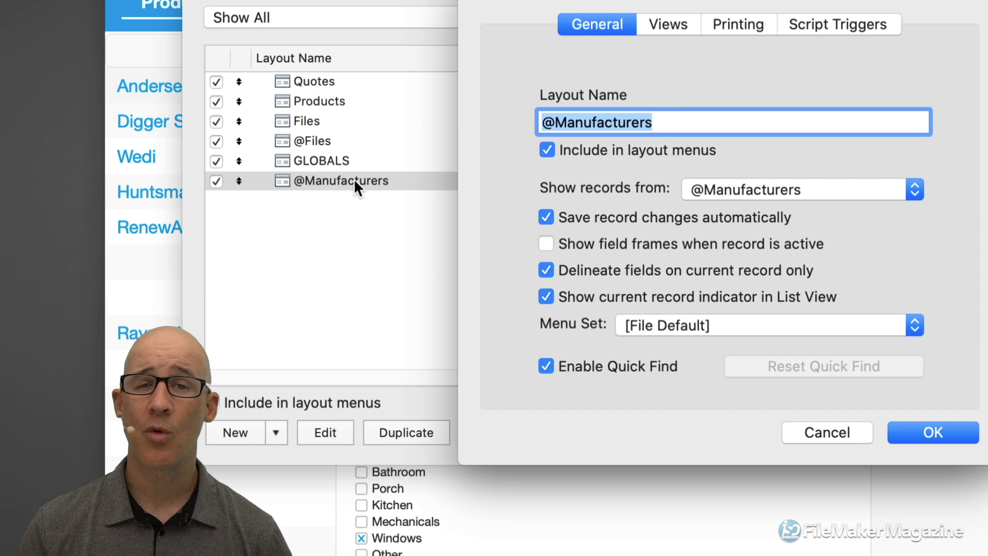
{"action": "left_click", "coordinate": [575, 122]}
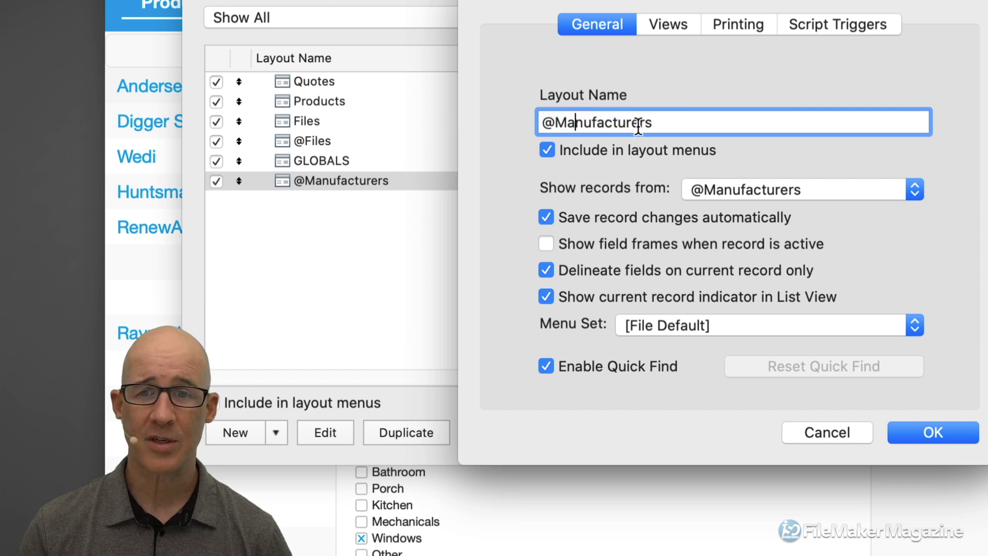
{"action": "left_click", "coordinate": [556, 124]}
{"action": "key", "text": "BackSpace"}
{"action": "type", "text": "The"}
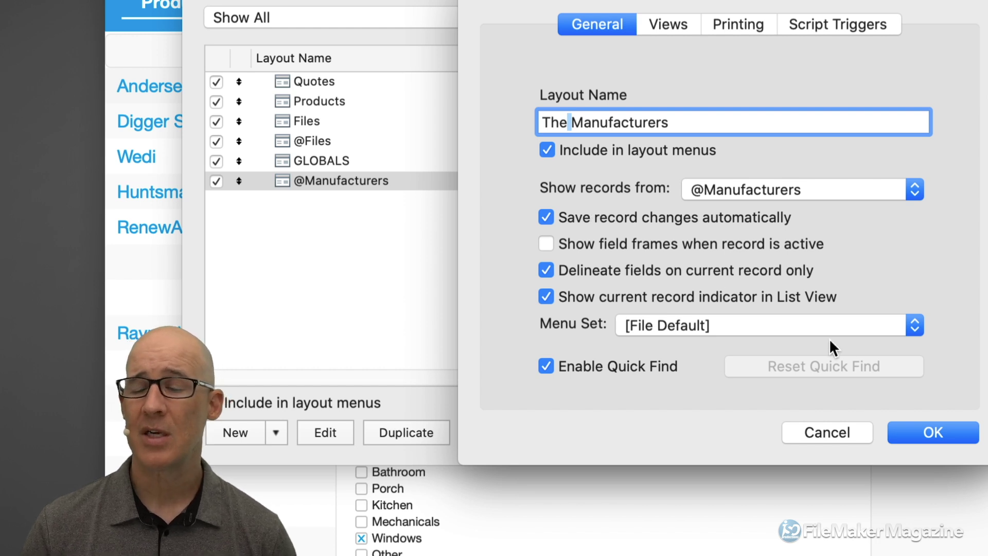
{"action": "left_click", "coordinate": [945, 435]}
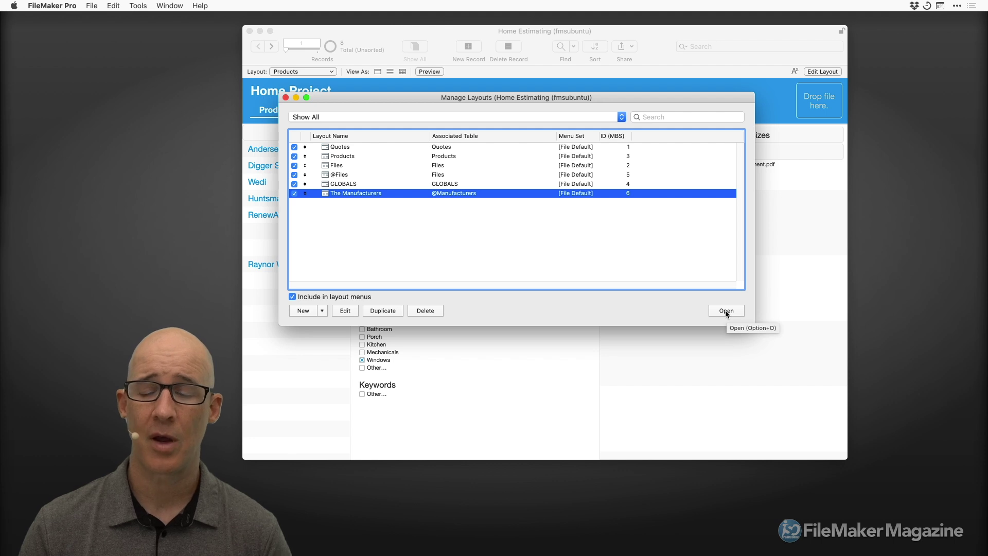
{"action": "left_click", "coordinate": [285, 98]}
{"action": "key", "text": "super+shift+d"}
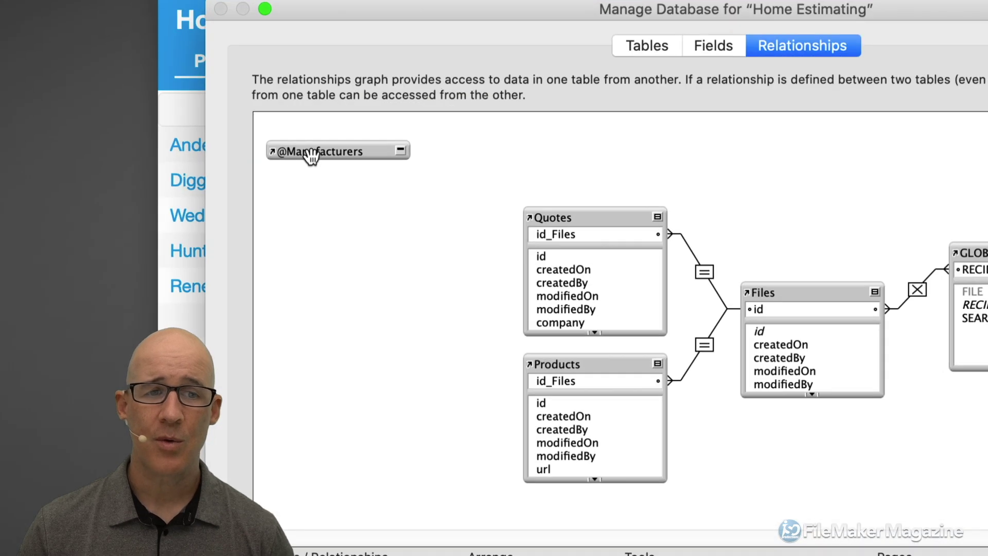
{"action": "left_click", "coordinate": [314, 153]}
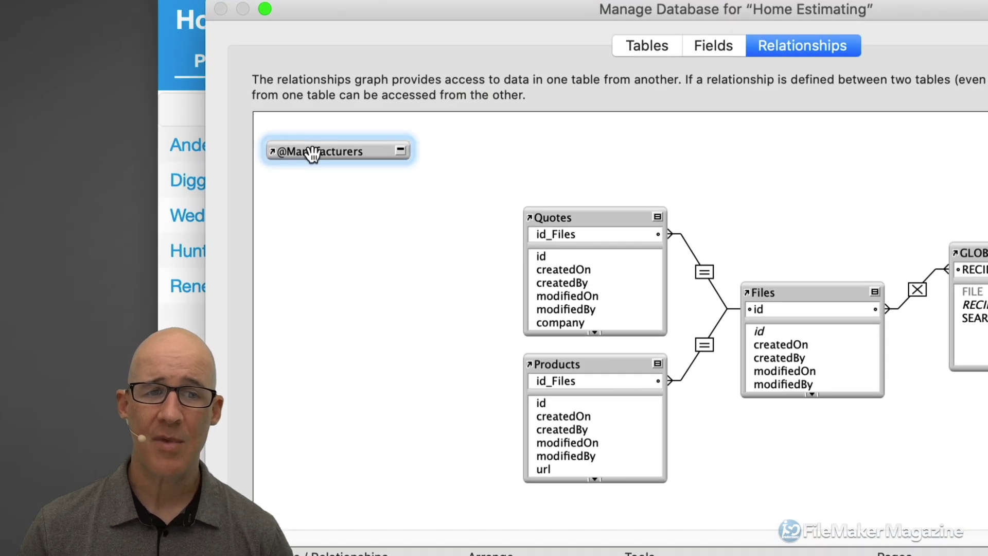
{"action": "double_click", "coordinate": [312, 152]}
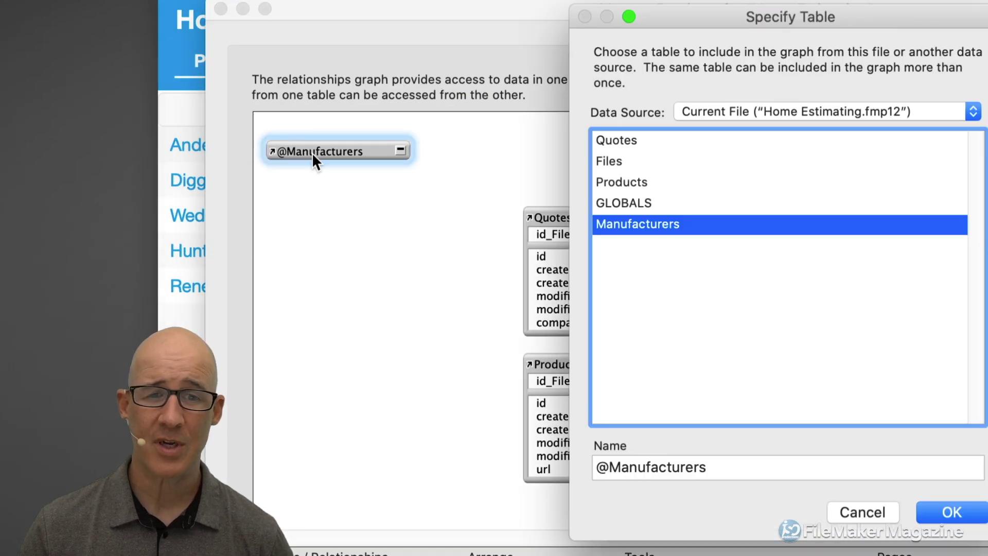
{"action": "left_click_drag", "start_coordinate": [609, 467], "coordinate": [586, 448]}
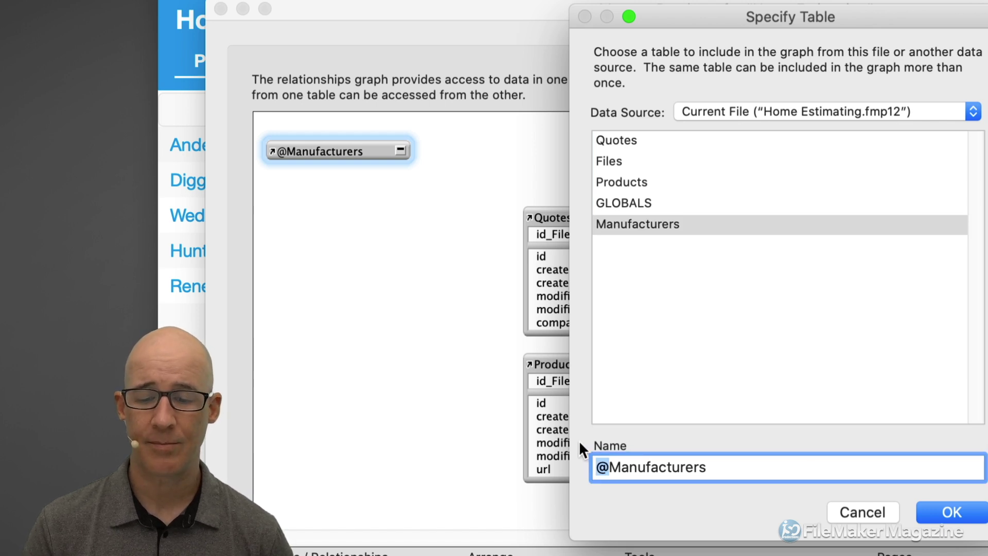
{"action": "type", "text": "About"}
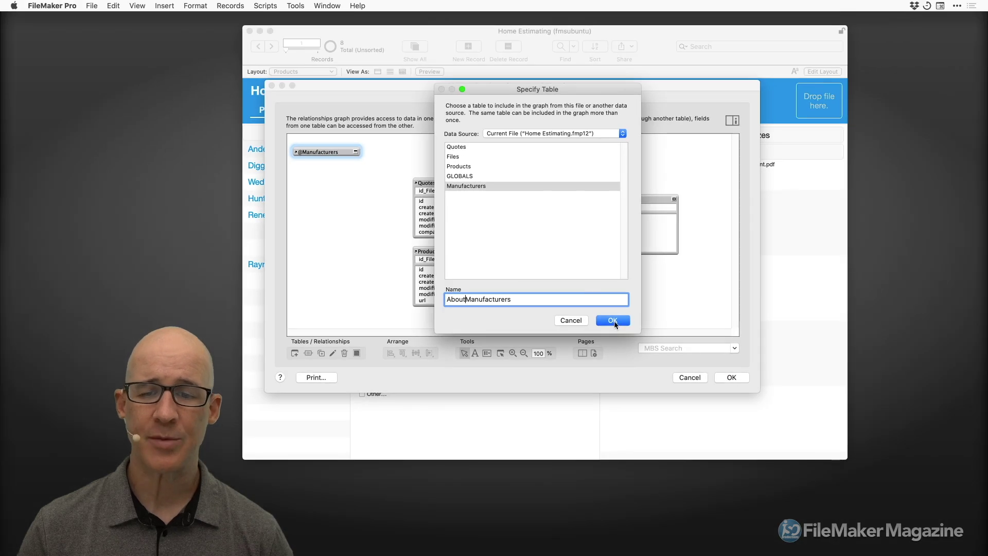
{"action": "left_click", "coordinate": [952, 511]}
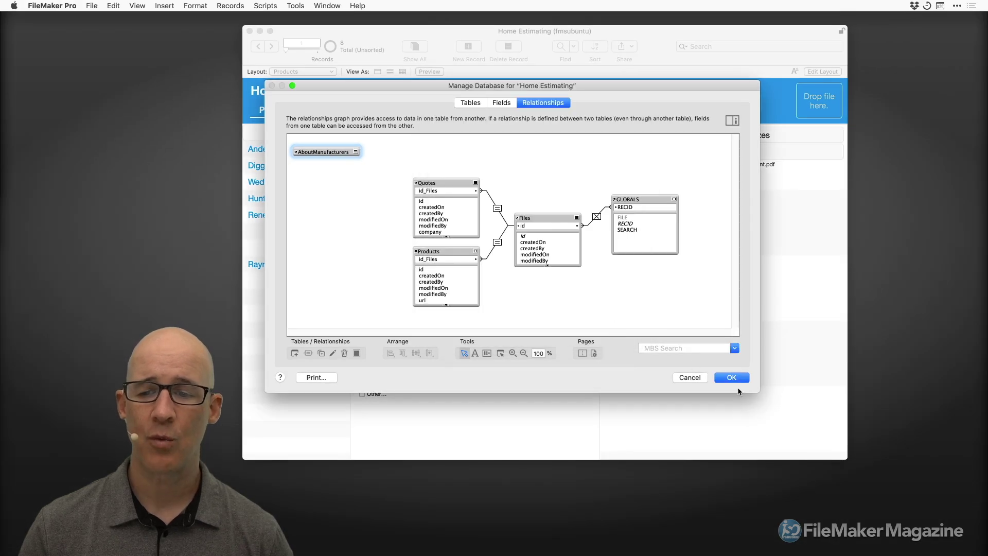
{"action": "left_click", "coordinate": [735, 380]}
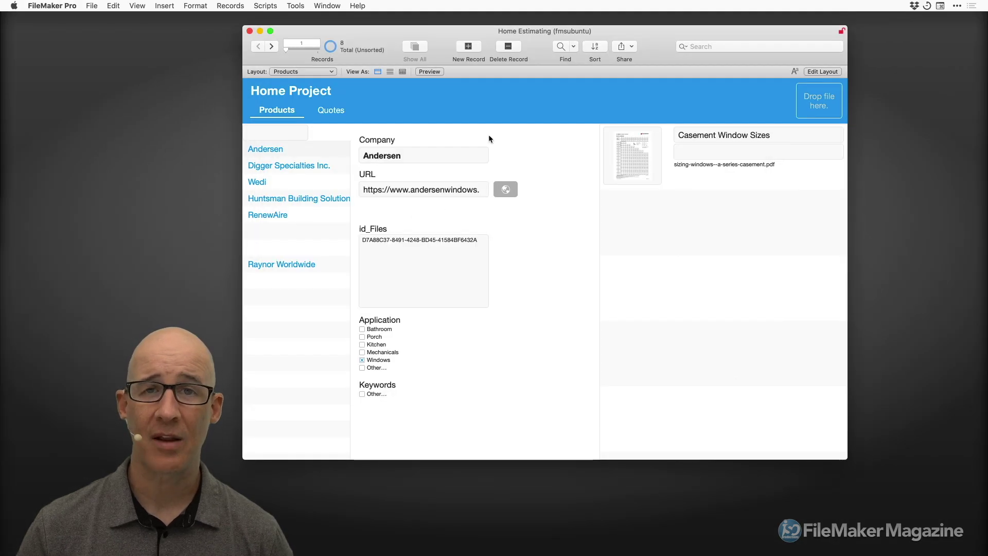
- Check which associated table is listed for The Manufacturers layout among the managed layouts
{"action": "left_click", "coordinate": [96, 6]}
{"action": "mouse_move", "coordinate": [117, 99]}
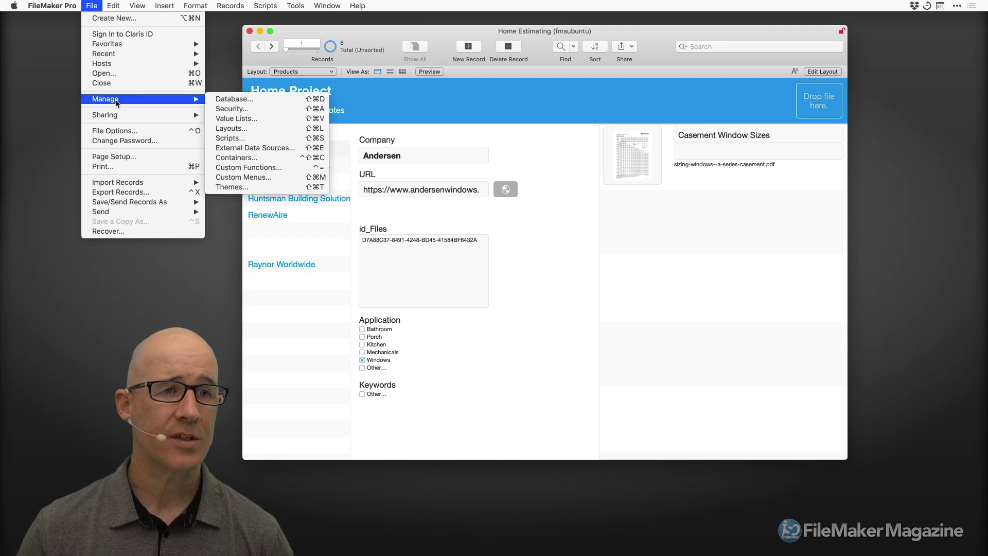
{"action": "left_click", "coordinate": [262, 128]}
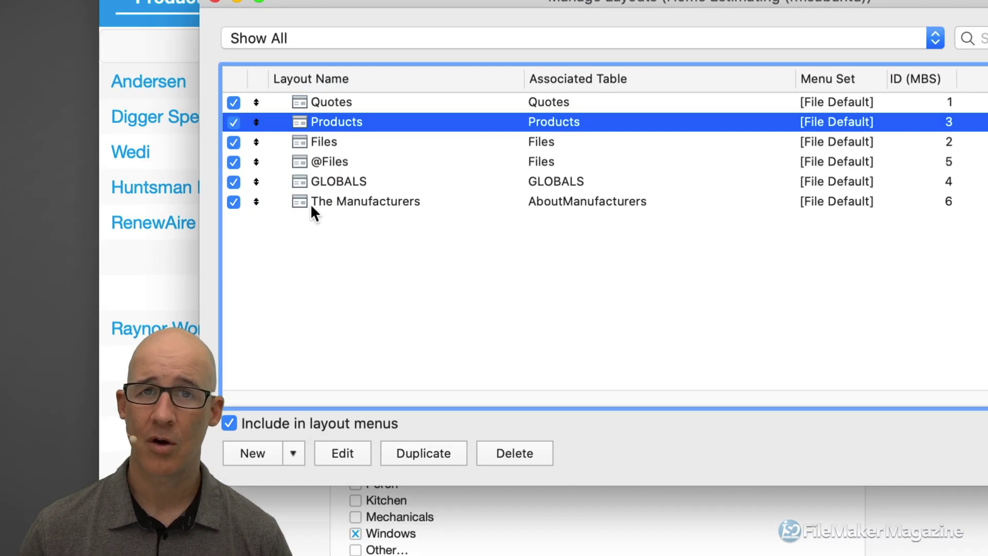
{"action": "left_click", "coordinate": [588, 205]}
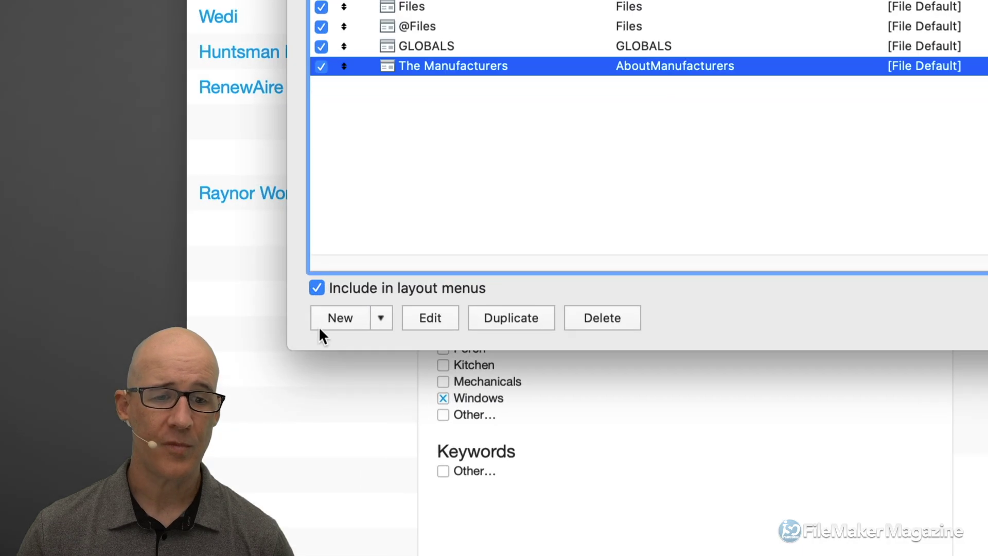
- Create a layout folder named Developer and move it to the start of the layout list
{"action": "left_click", "coordinate": [382, 314]}
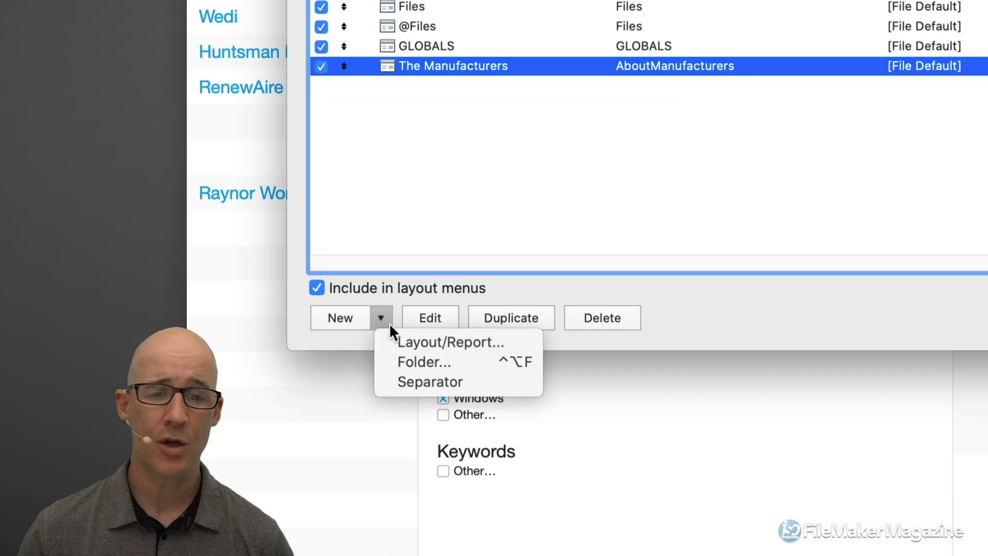
{"action": "left_click", "coordinate": [427, 363]}
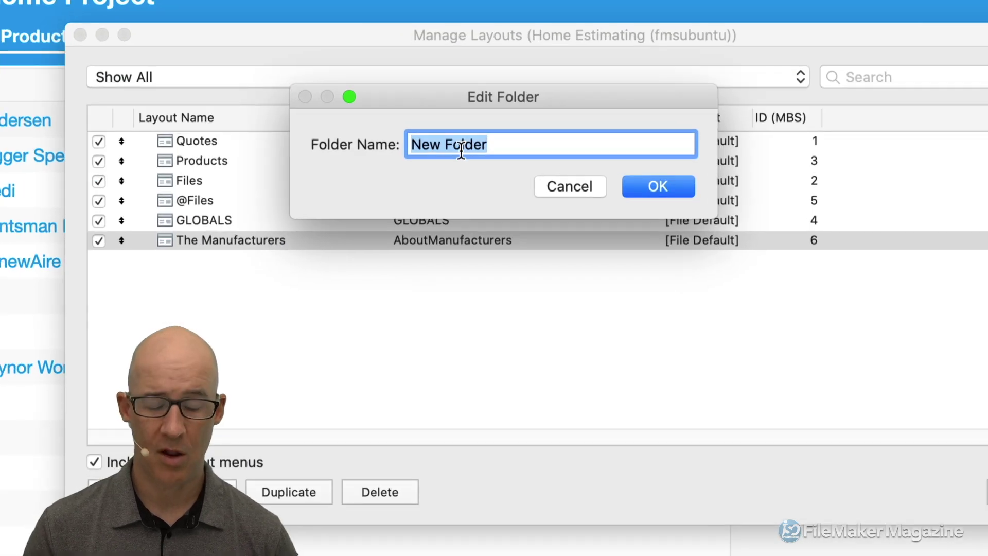
{"action": "type", "text": "Developer"}
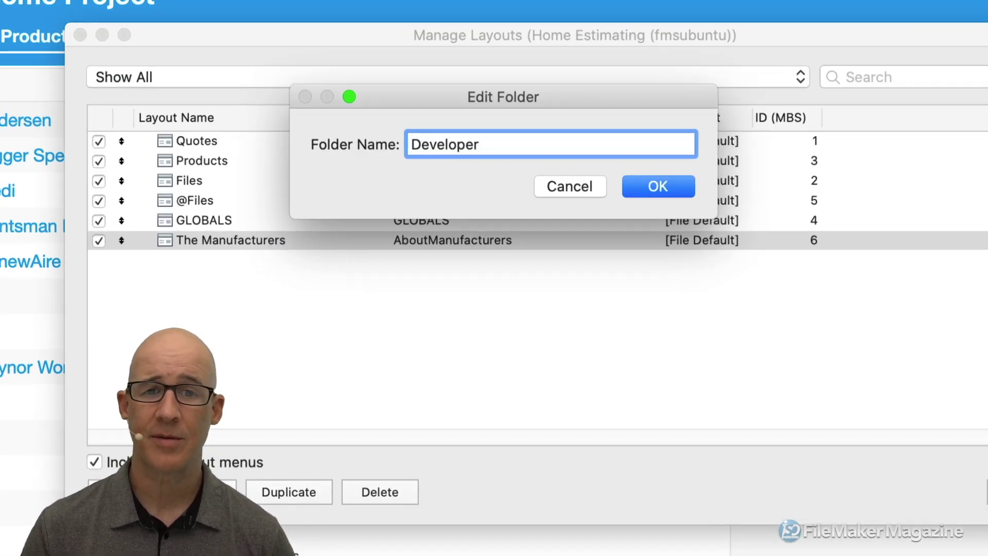
{"action": "key", "text": "Return"}
{"action": "left_click_drag", "start_coordinate": [128, 257], "coordinate": [129, 132]}
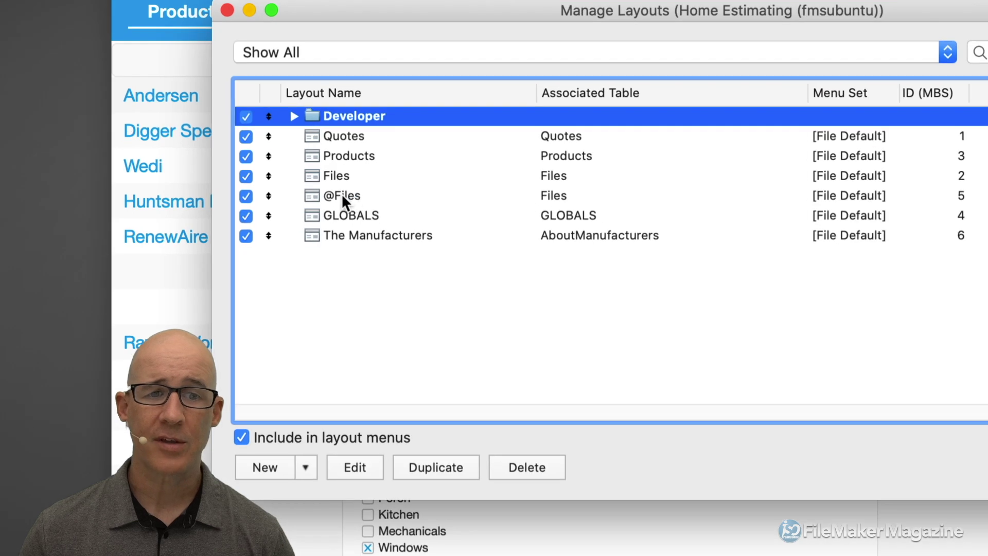
{"action": "left_click", "coordinate": [338, 196]}
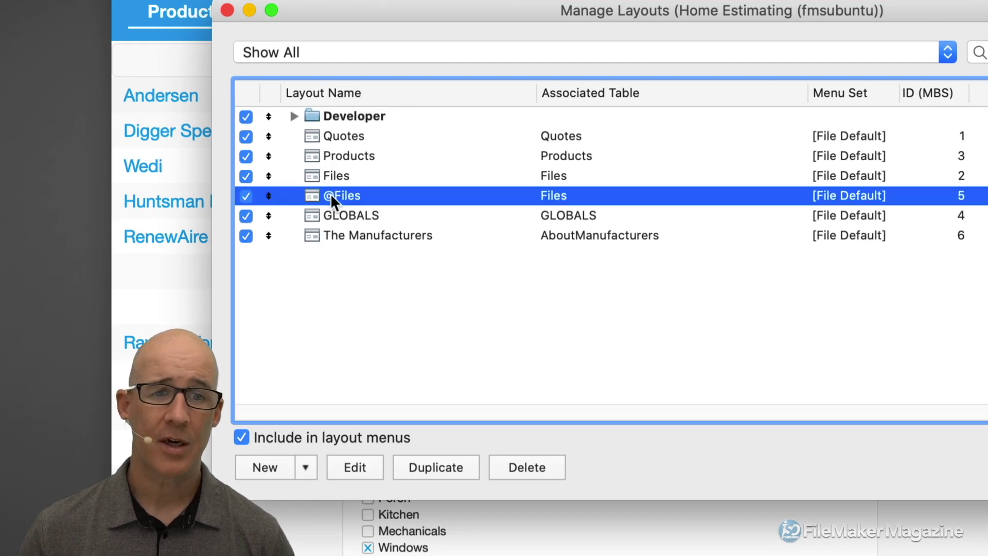
{"action": "left_click_drag", "start_coordinate": [330, 195], "coordinate": [357, 123]}
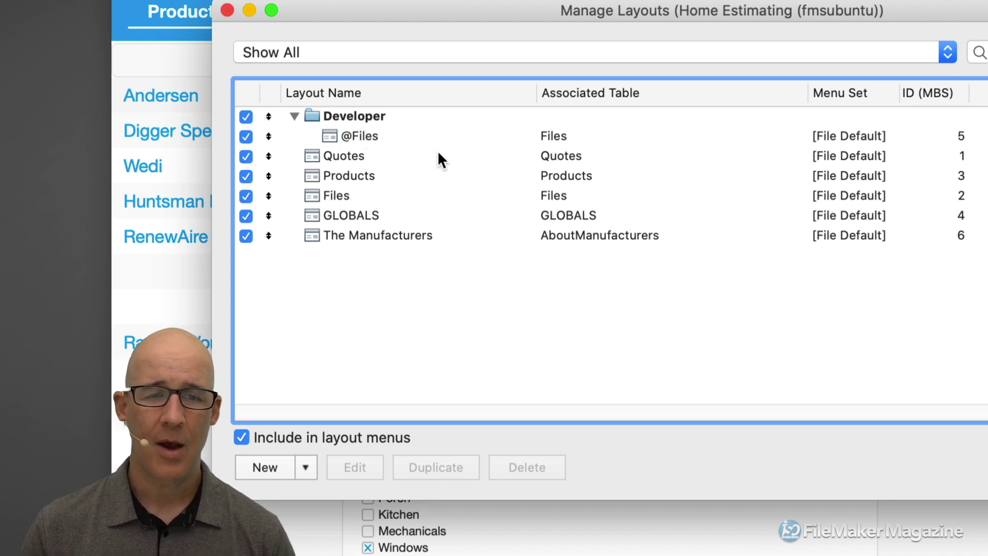
{"action": "left_click_drag", "start_coordinate": [341, 234], "coordinate": [372, 159]}
{"action": "double_click", "coordinate": [372, 157]}
{"action": "left_click", "coordinate": [574, 131]}
{"action": "left_click_drag", "start_coordinate": [574, 131], "coordinate": [520, 96]}
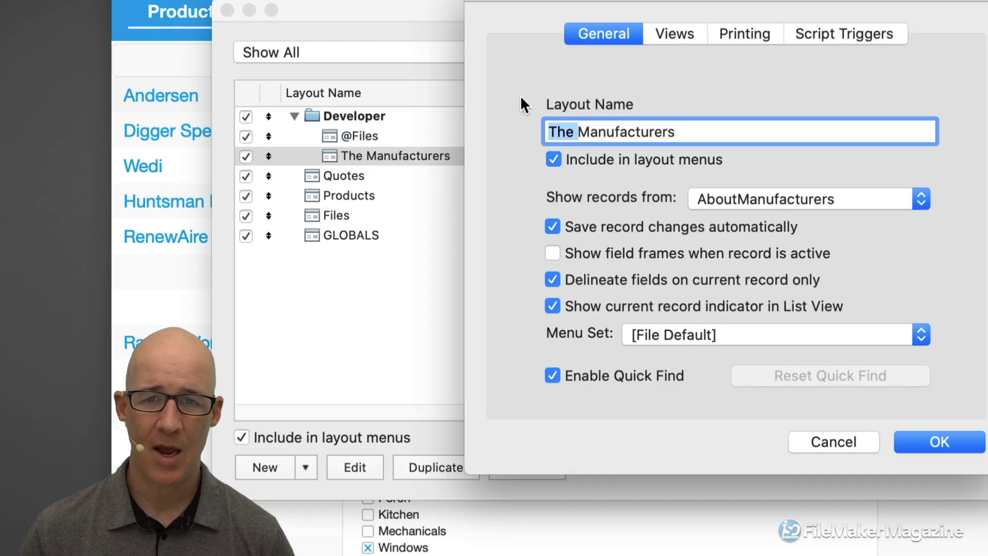
{"action": "type", "text": "@"}
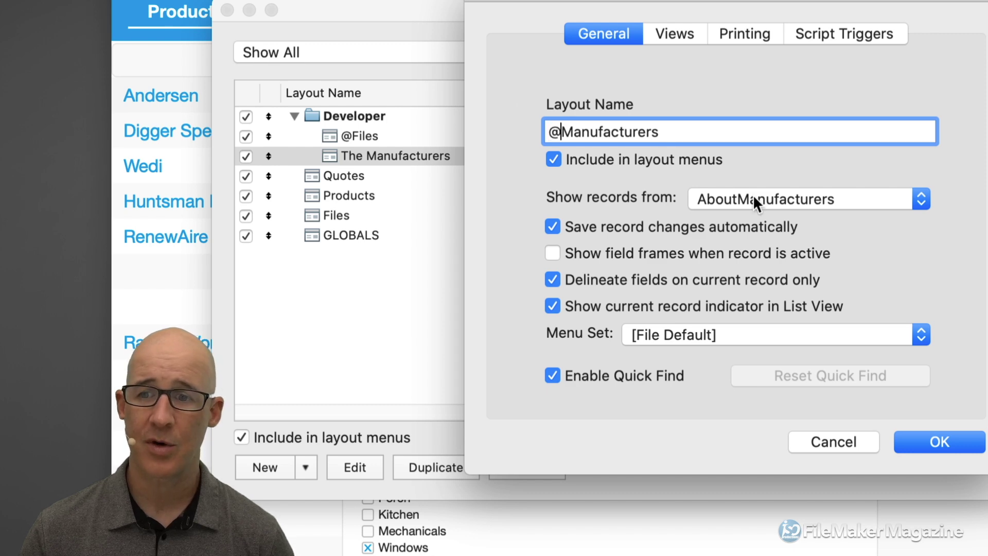
{"action": "left_click", "coordinate": [938, 441]}
{"action": "left_click", "coordinate": [737, 322]}
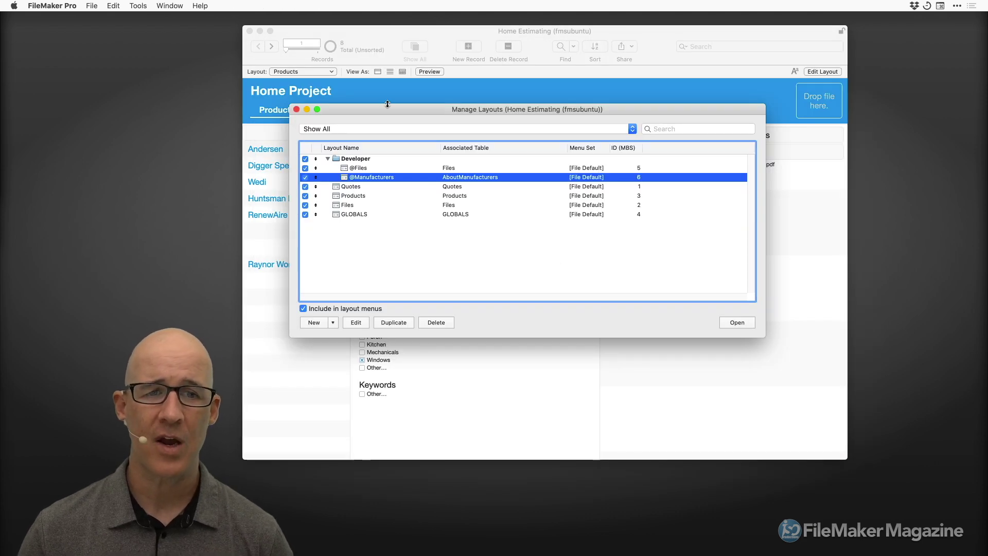
{"action": "left_click_drag", "start_coordinate": [387, 109], "coordinate": [453, 105]}
{"action": "key", "text": "super+w"}
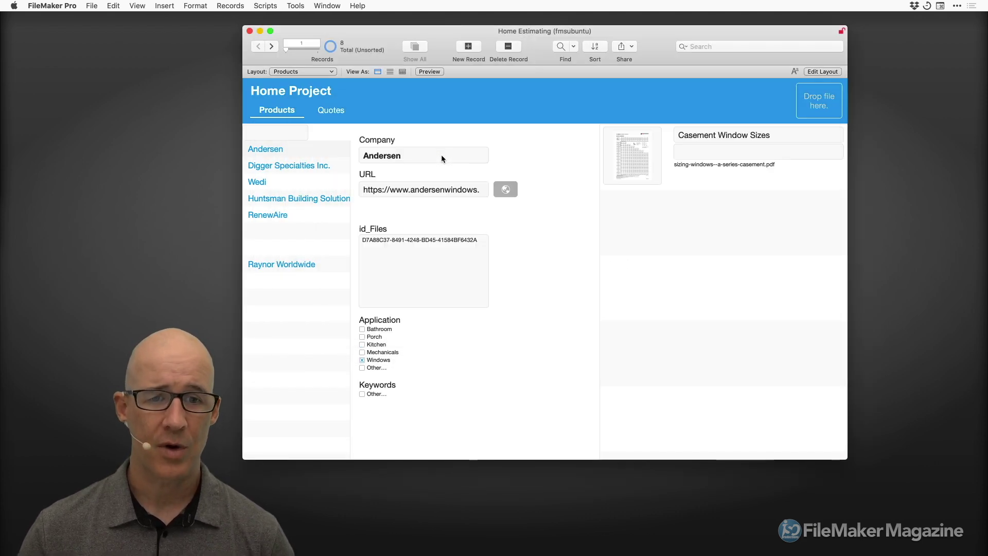
{"action": "key", "text": "super+shift+d"}
{"action": "left_click", "coordinate": [332, 152]}
{"action": "double_click", "coordinate": [332, 152]}
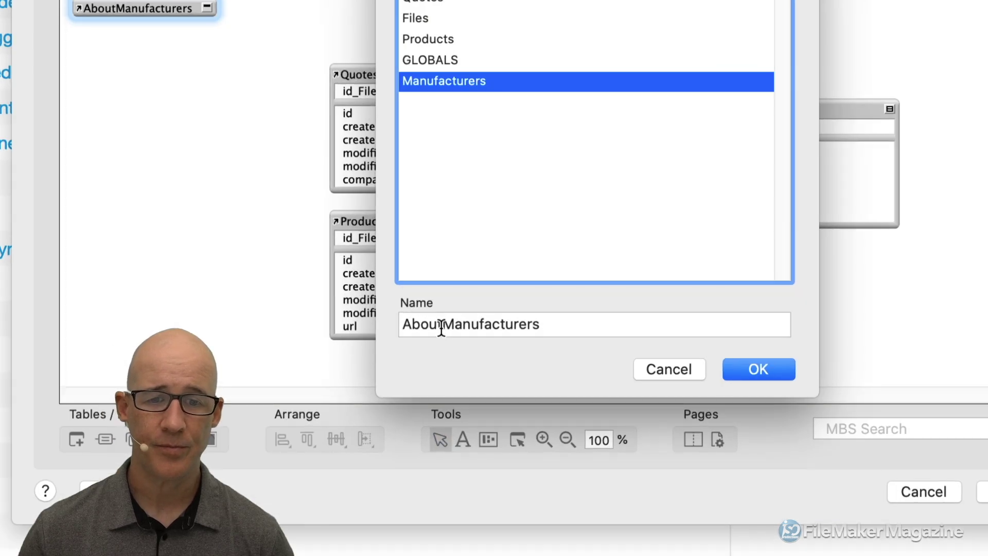
{"action": "double_click", "coordinate": [440, 328]}
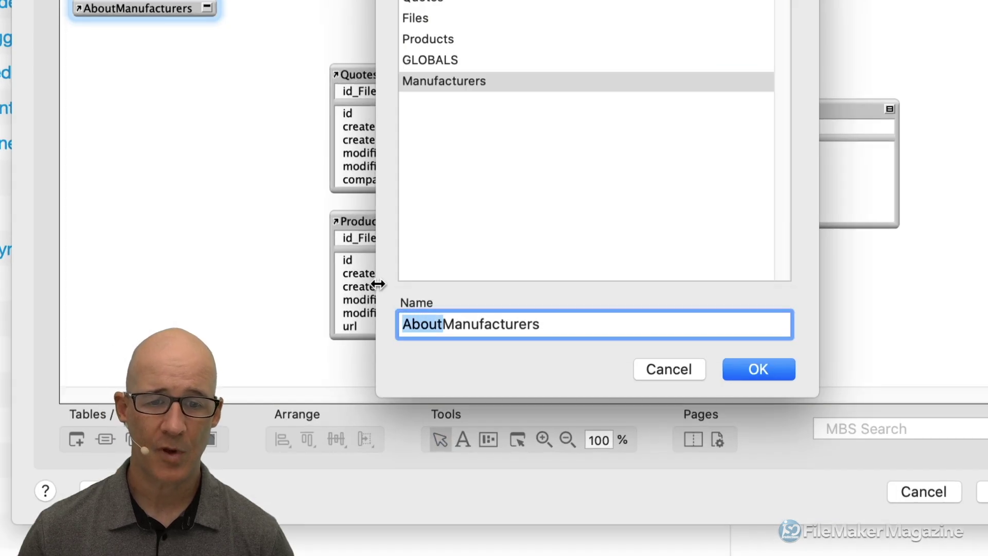
{"action": "type", "text": "@"}
{"action": "left_click", "coordinate": [758, 370]}
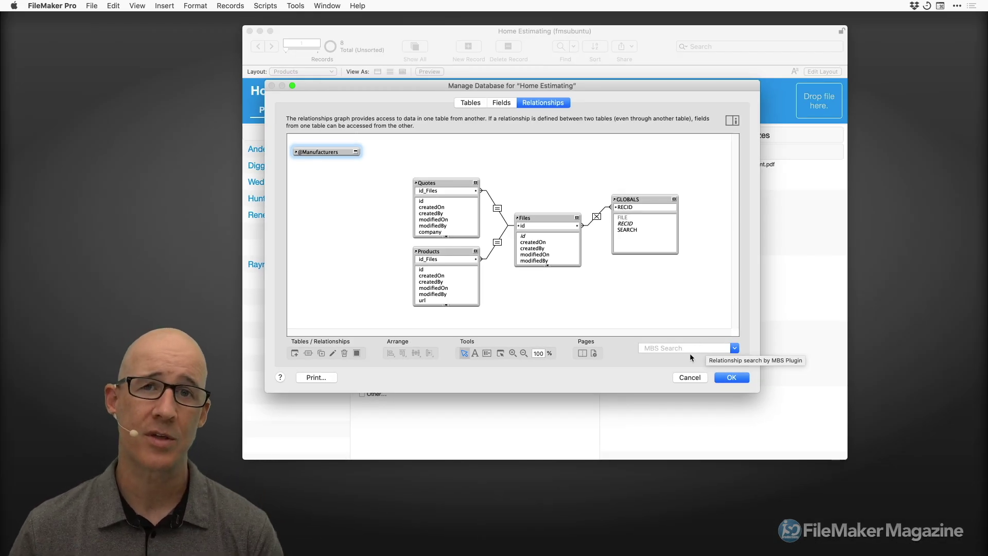
{"action": "left_click", "coordinate": [735, 377]}
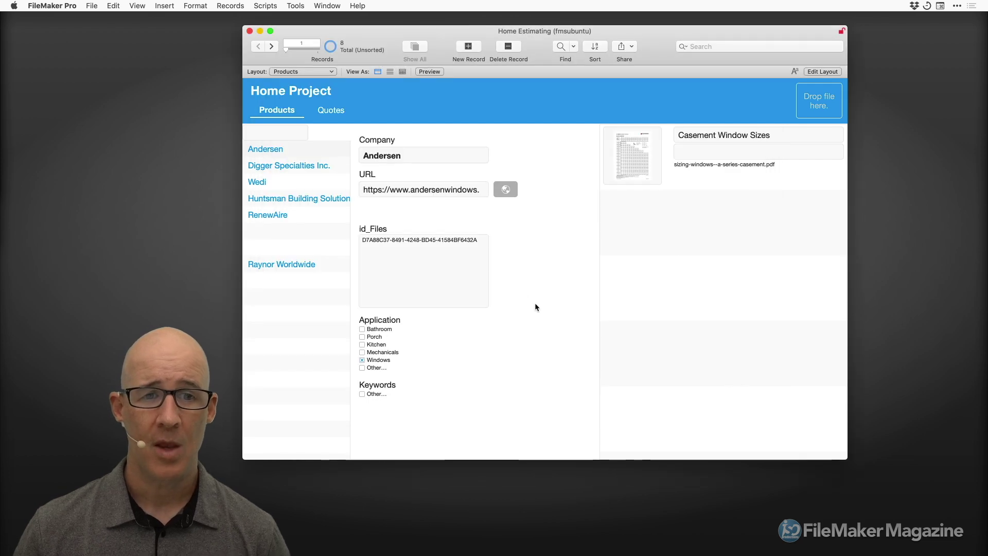
{"action": "key", "text": "shift+super+l"}
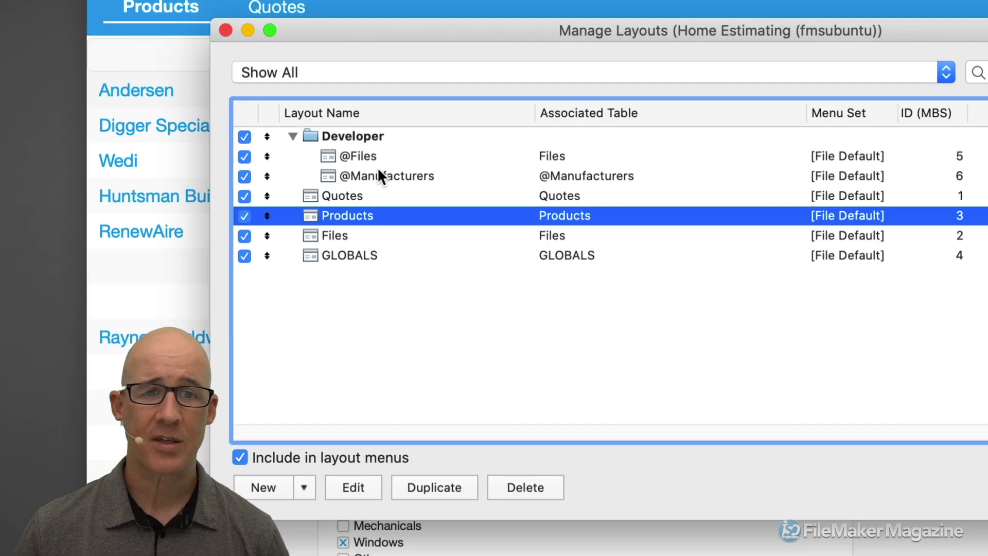
{"action": "left_click", "coordinate": [370, 156]}
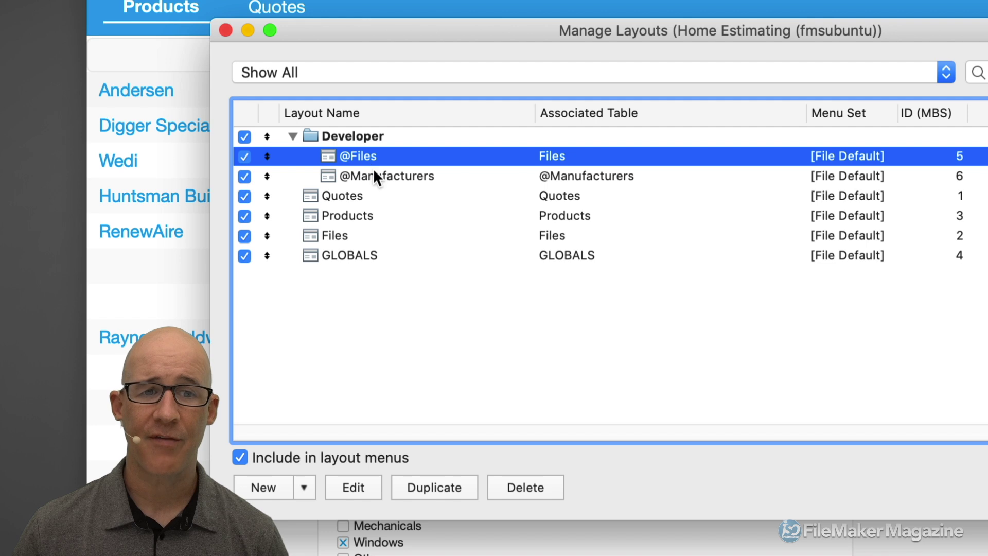
{"action": "left_click", "coordinate": [372, 175]}
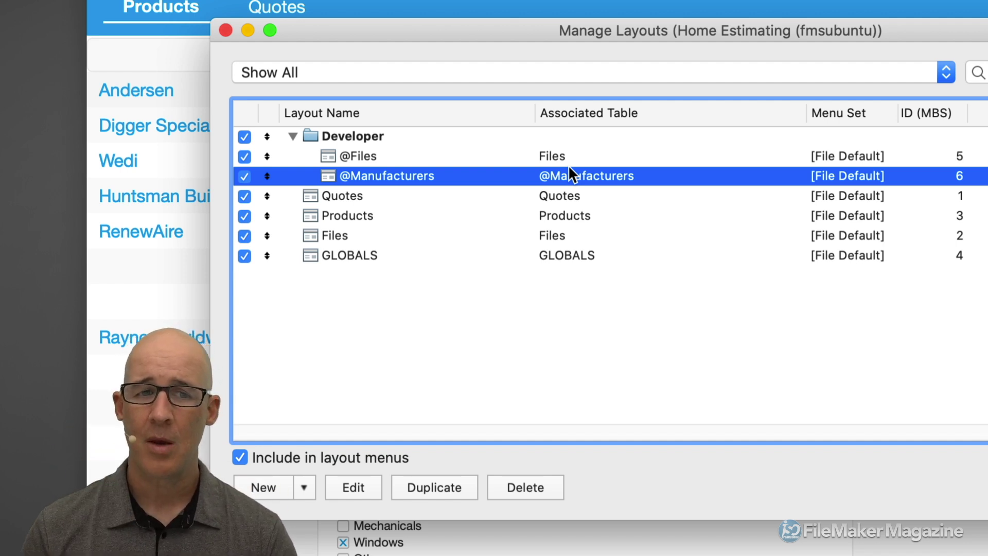
{"action": "left_click", "coordinate": [550, 156]}
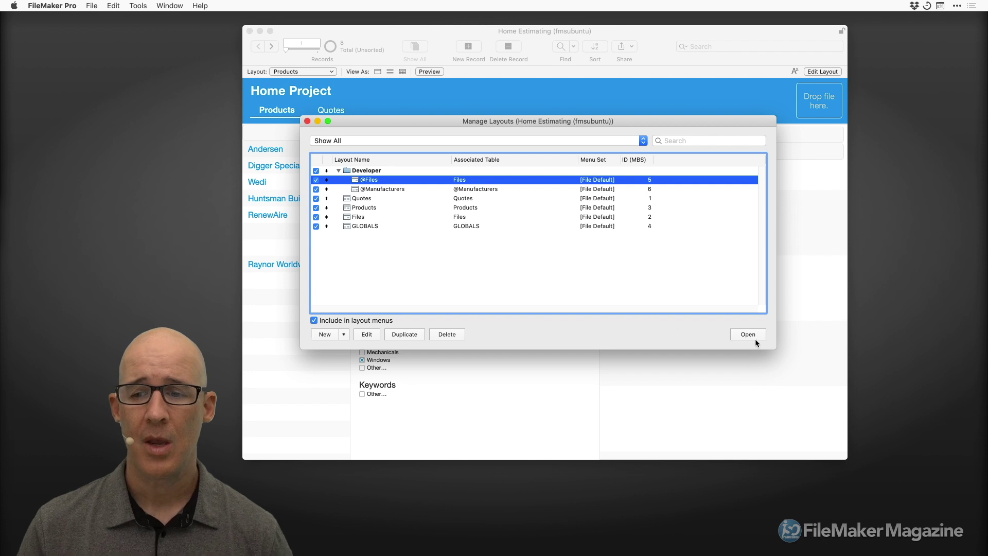
{"action": "left_click", "coordinate": [307, 121]}
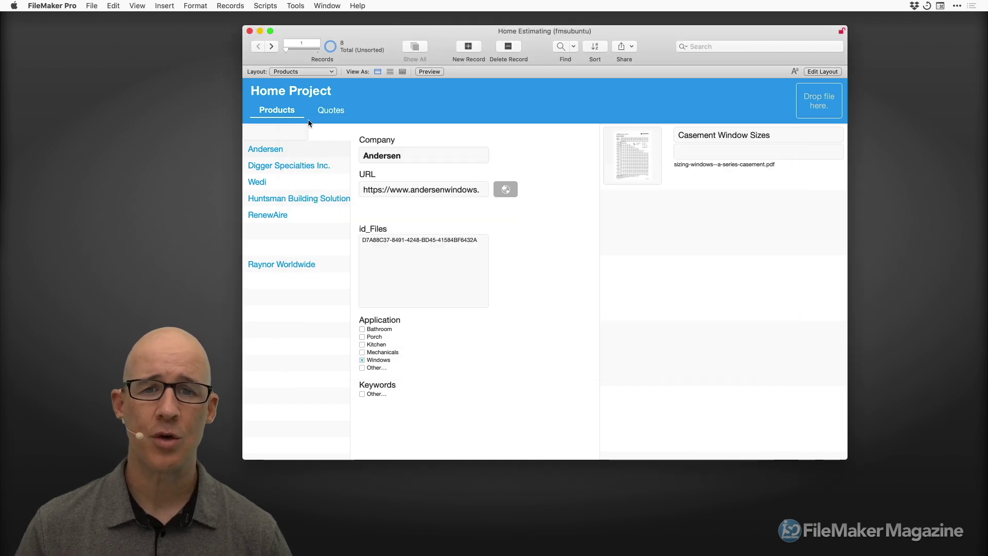
{"action": "key", "text": "super+shift+d"}
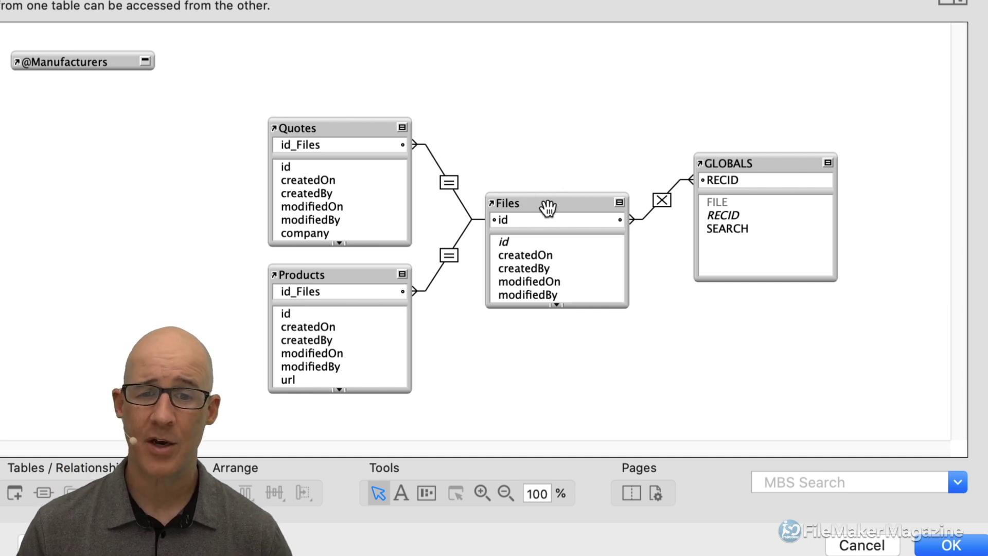
{"action": "left_click", "coordinate": [552, 206]}
{"action": "key", "text": "super+d"}
{"action": "left_click_drag", "start_coordinate": [552, 206], "coordinate": [146, 114]}
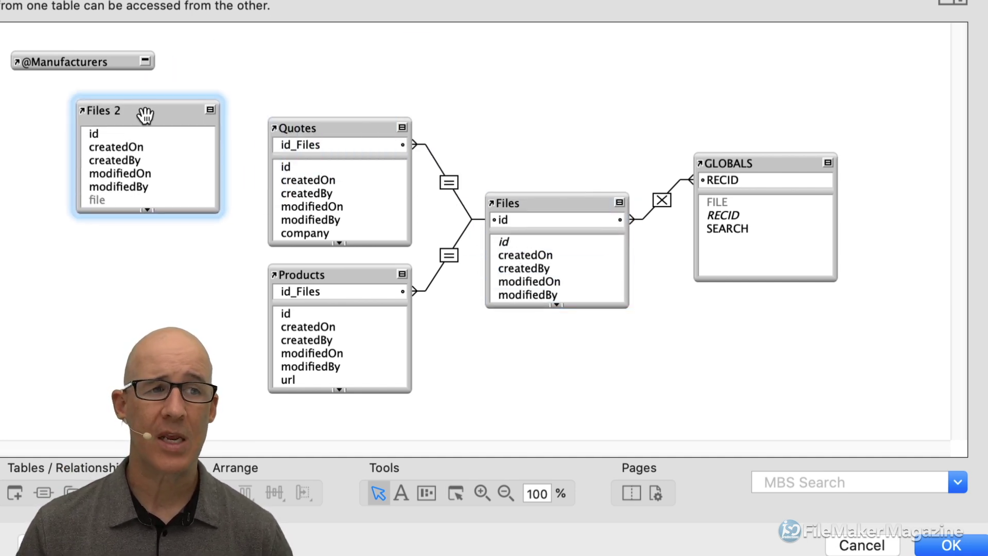
{"action": "double_click", "coordinate": [146, 111]}
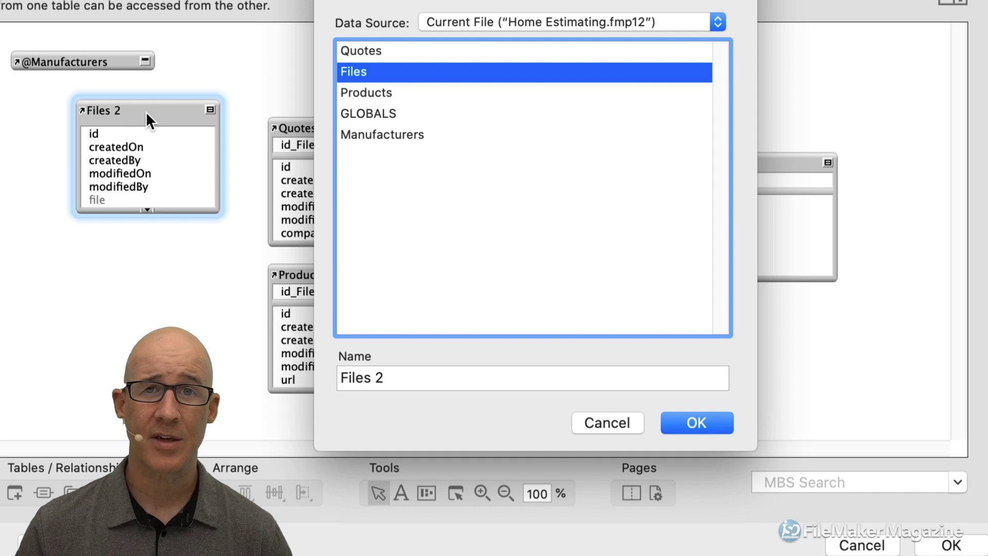
{"action": "left_click", "coordinate": [388, 379]}
{"action": "key", "text": "BackSpace"}
{"action": "key", "text": "BackSpace"}
{"action": "key", "text": "Left"}
{"action": "key", "text": "Left"}
{"action": "key", "text": "Left"}
{"action": "key", "text": "Left"}
{"action": "type", "text": "@"}
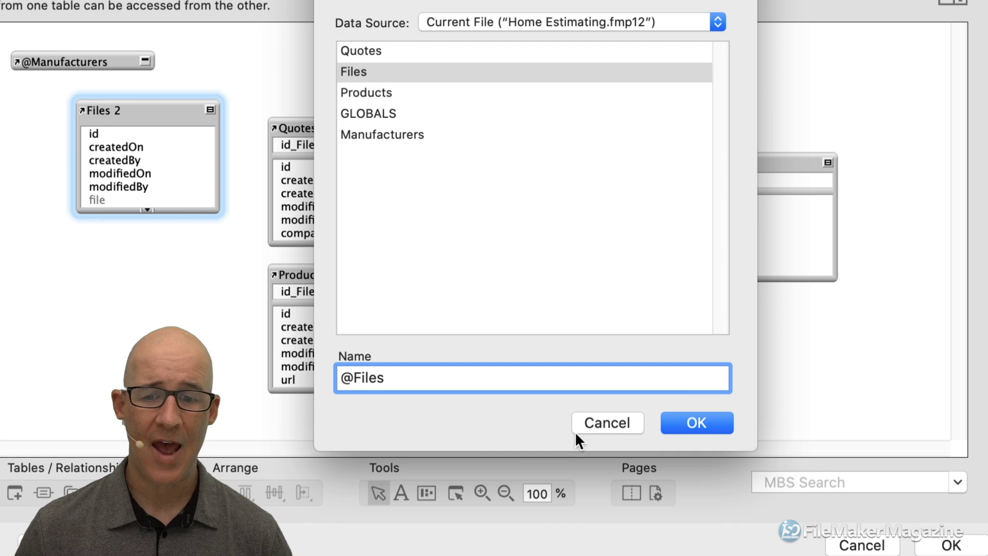
{"action": "left_click", "coordinate": [699, 425]}
{"action": "left_click", "coordinate": [209, 110]}
{"action": "left_click_drag", "start_coordinate": [150, 110], "coordinate": [87, 89]}
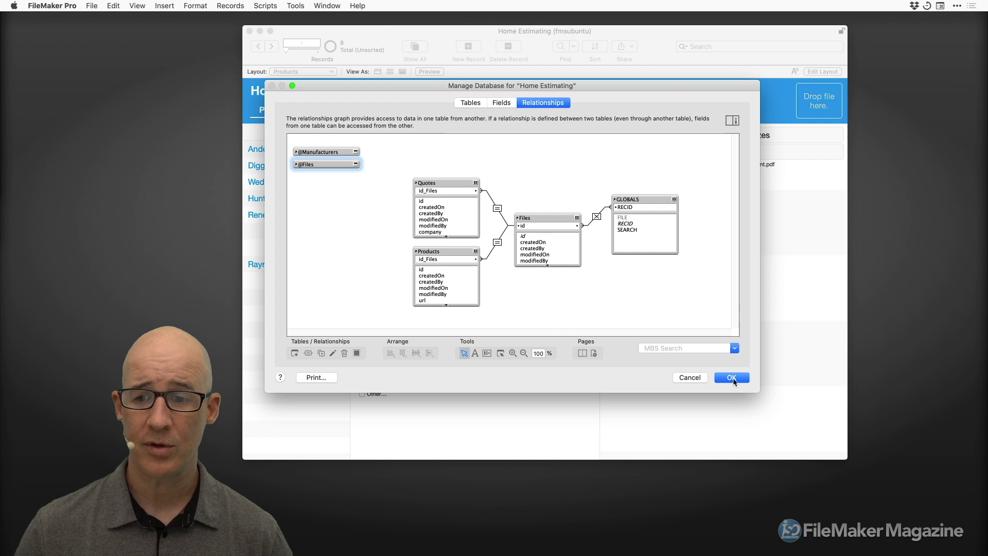
{"action": "left_click", "coordinate": [731, 377]}
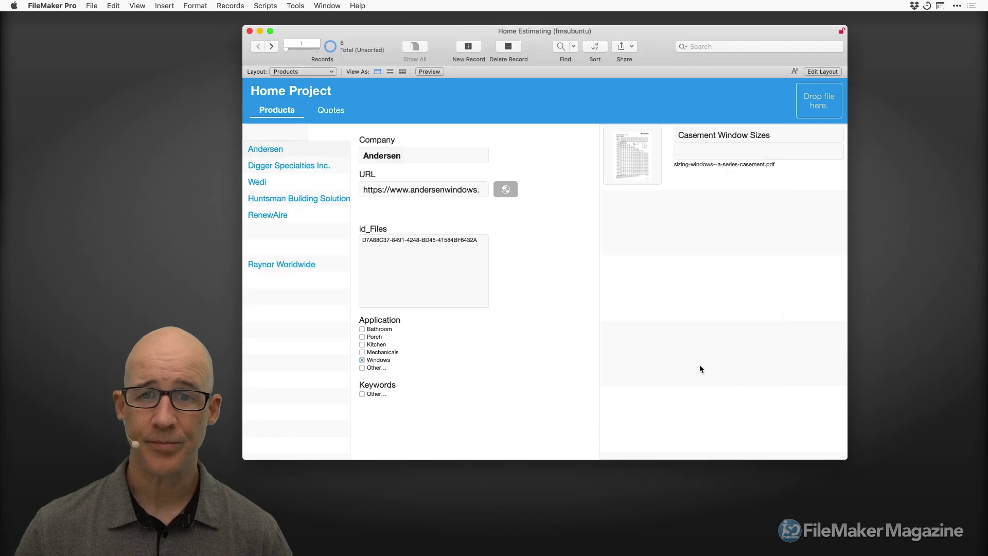
{"action": "key", "text": "super+shift+l"}
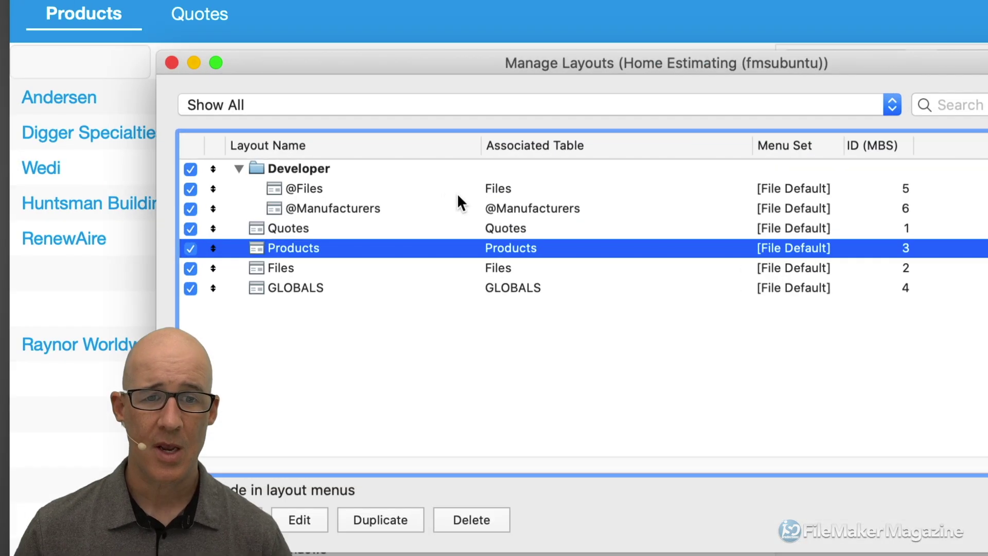
{"action": "left_click", "coordinate": [473, 191]}
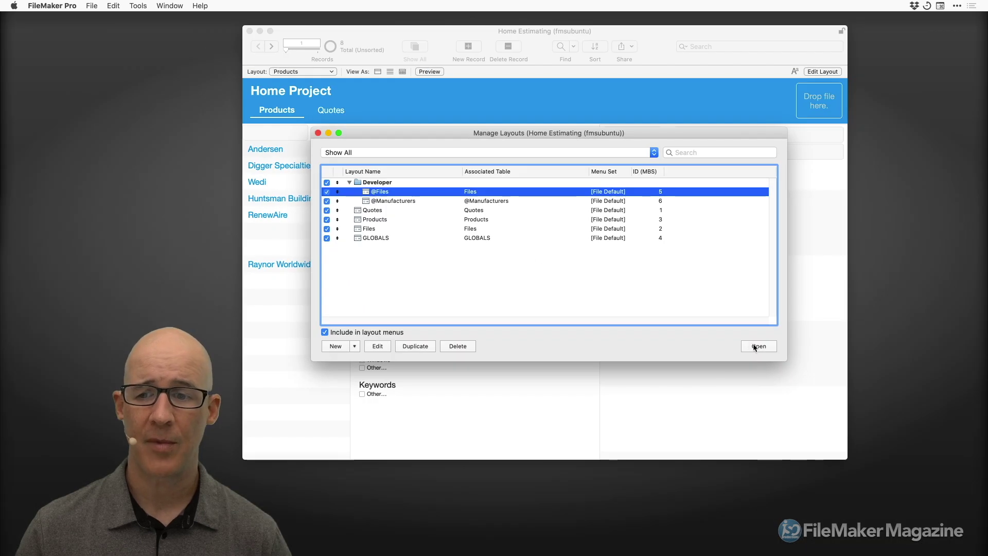
{"action": "left_click", "coordinate": [747, 344]}
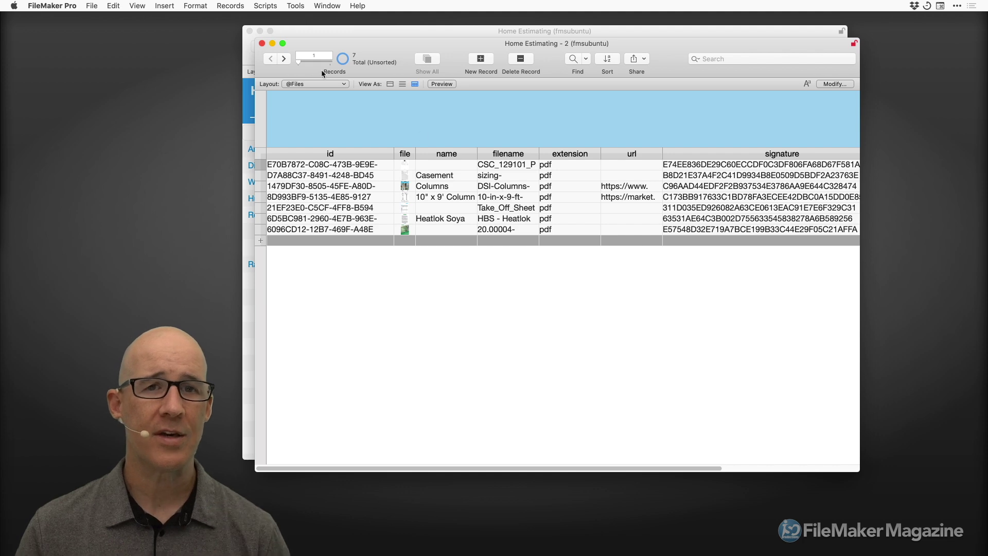
{"action": "left_click", "coordinate": [261, 43]}
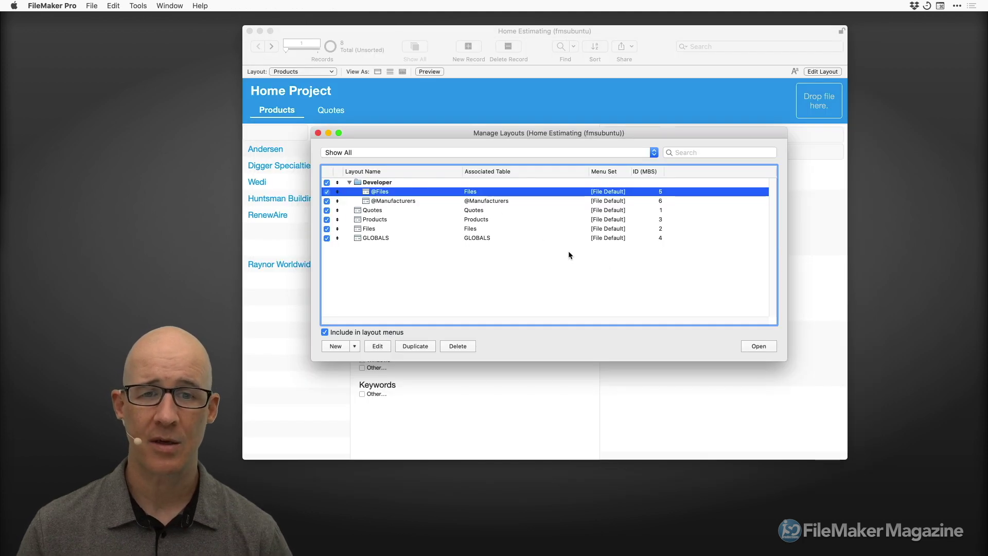
{"action": "key", "text": "super+shift+d"}
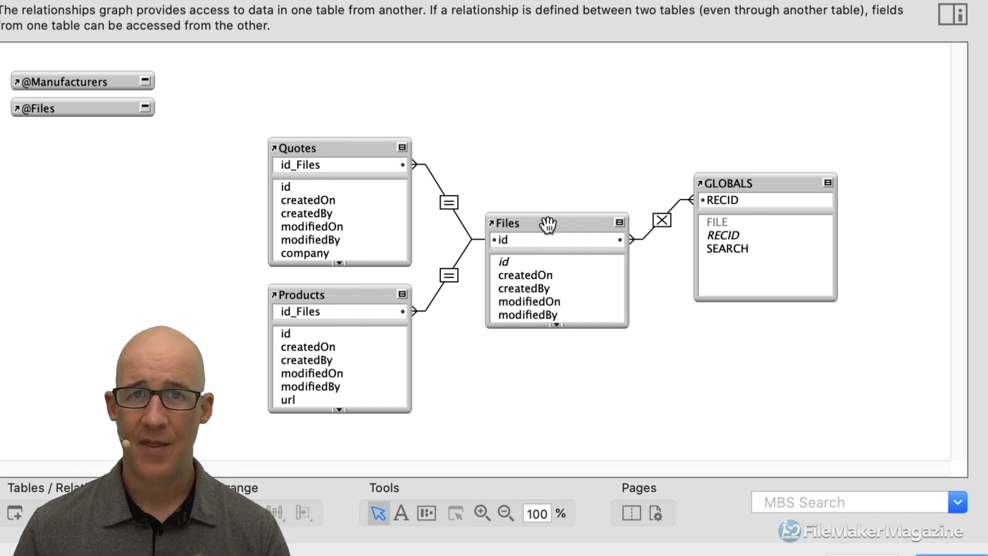
{"action": "left_click", "coordinate": [548, 224]}
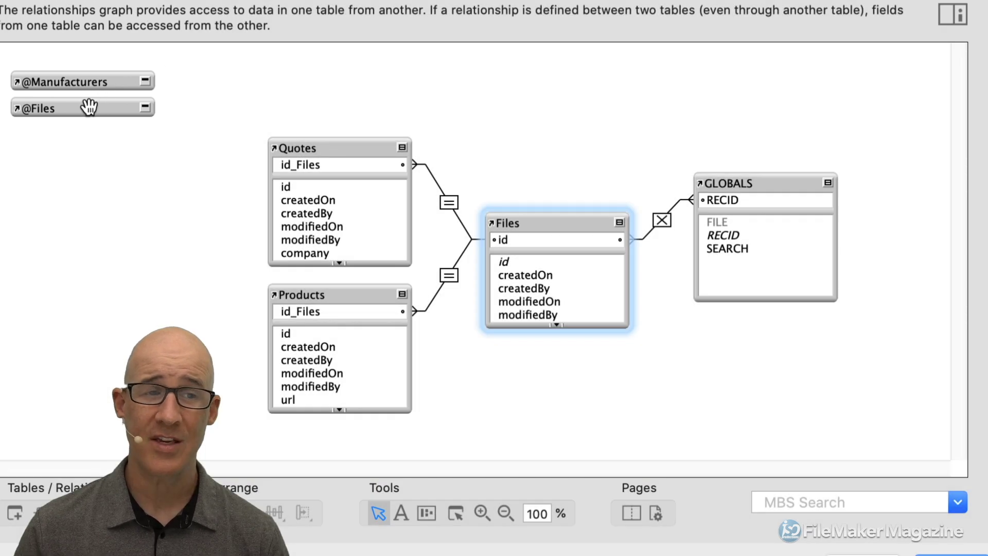
{"action": "left_click", "coordinate": [88, 108]}
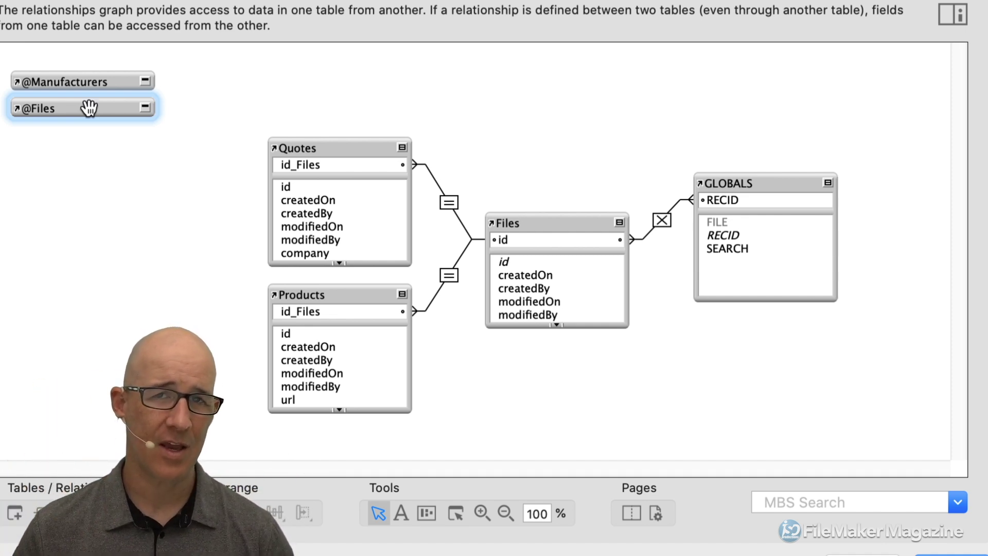
{"action": "left_click", "coordinate": [552, 227]}
{"action": "left_click_drag", "start_coordinate": [344, 127], "coordinate": [359, 352]}
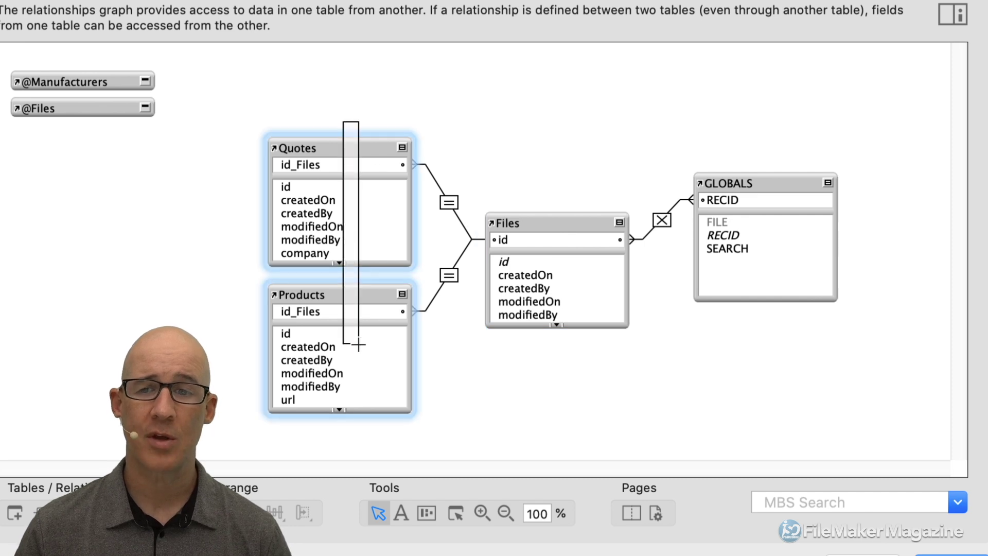
{"action": "left_click", "coordinate": [741, 187]}
{"action": "left_click_drag", "start_coordinate": [649, 174], "coordinate": [675, 267]}
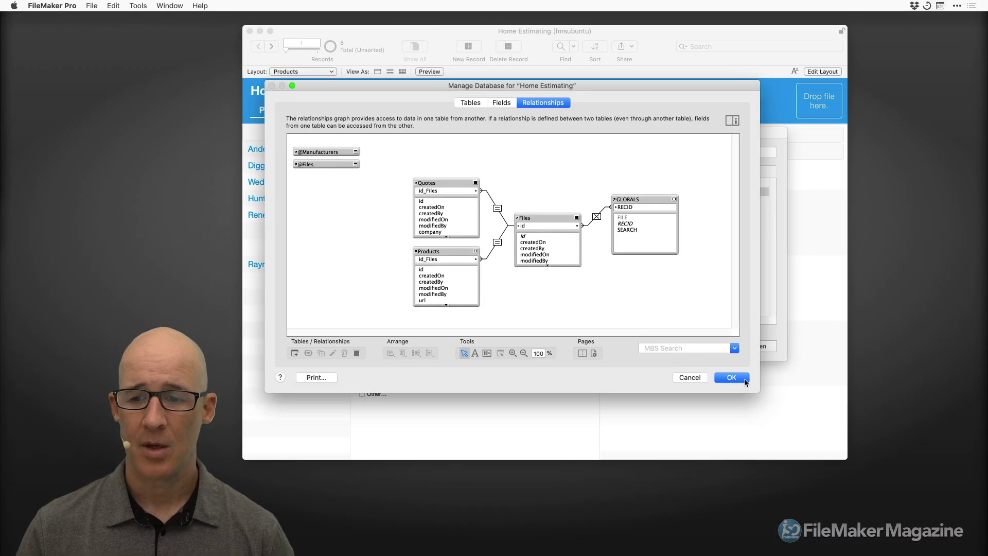
{"action": "left_click", "coordinate": [744, 380]}
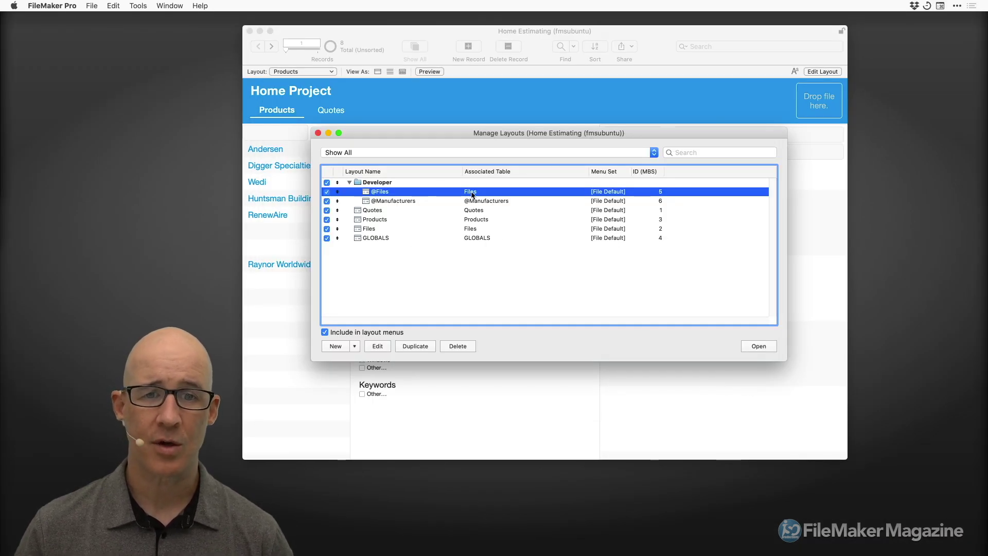
{"action": "double_click", "coordinate": [453, 191]}
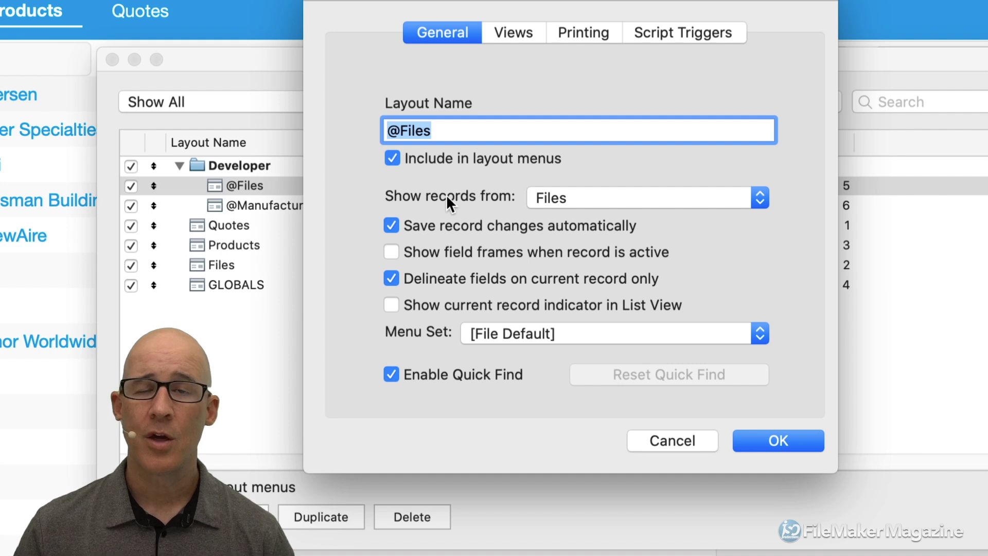
{"action": "left_click", "coordinate": [594, 201]}
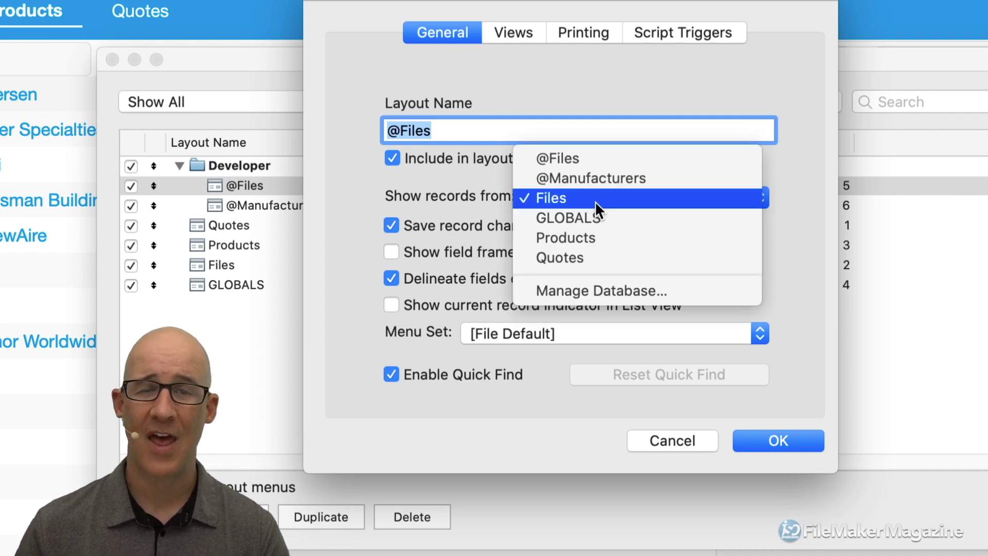
{"action": "left_click", "coordinate": [603, 159]}
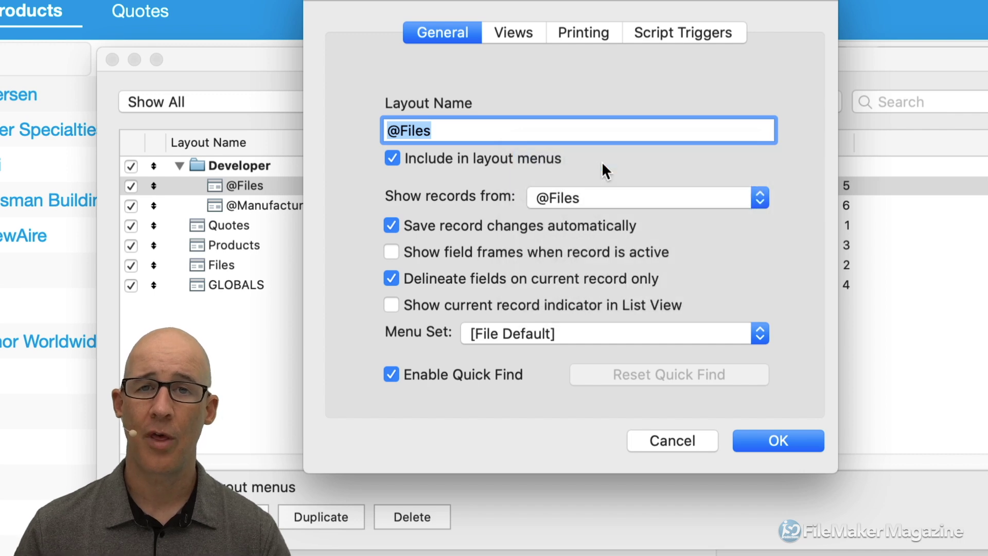
{"action": "left_click", "coordinate": [761, 441]}
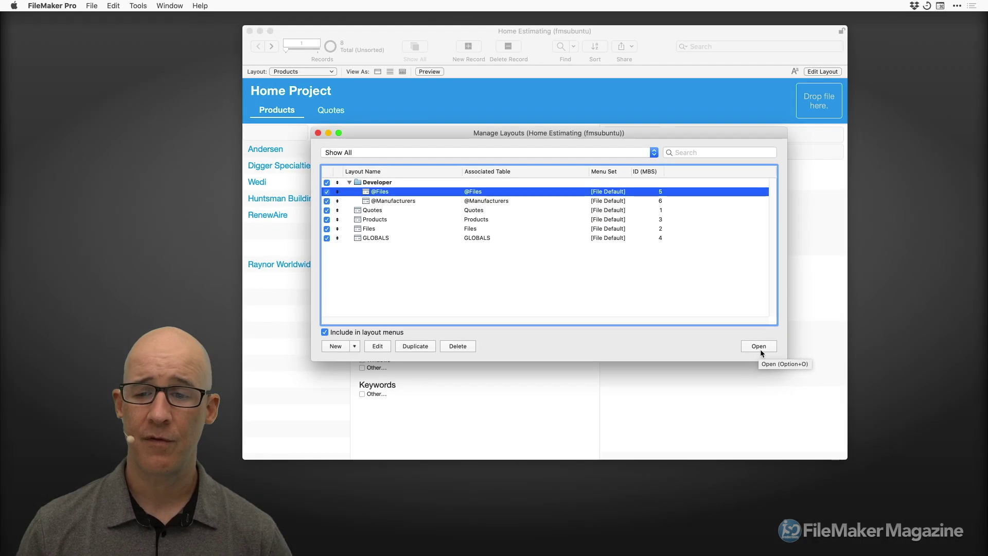
{"action": "left_click", "coordinate": [756, 343]}
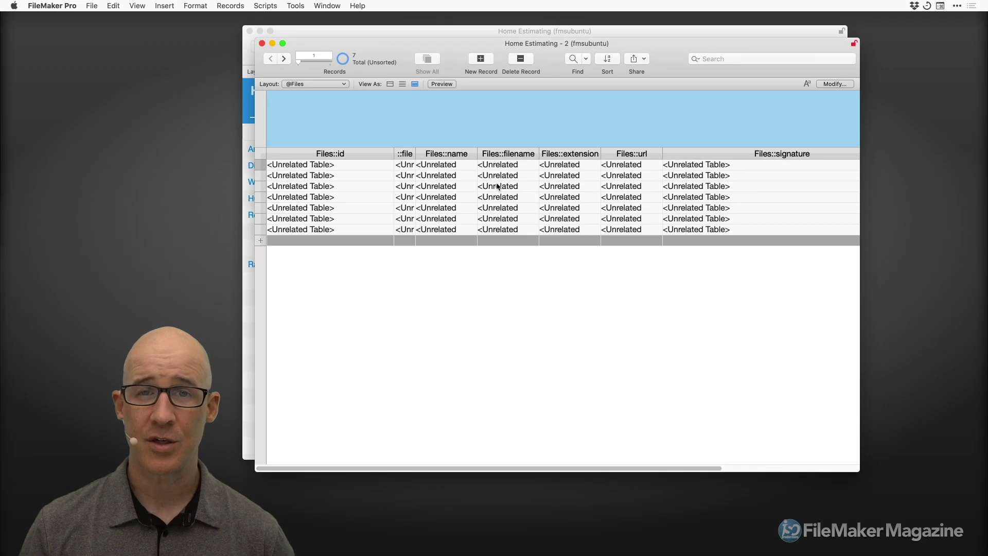
{"action": "key", "text": "super+l"}
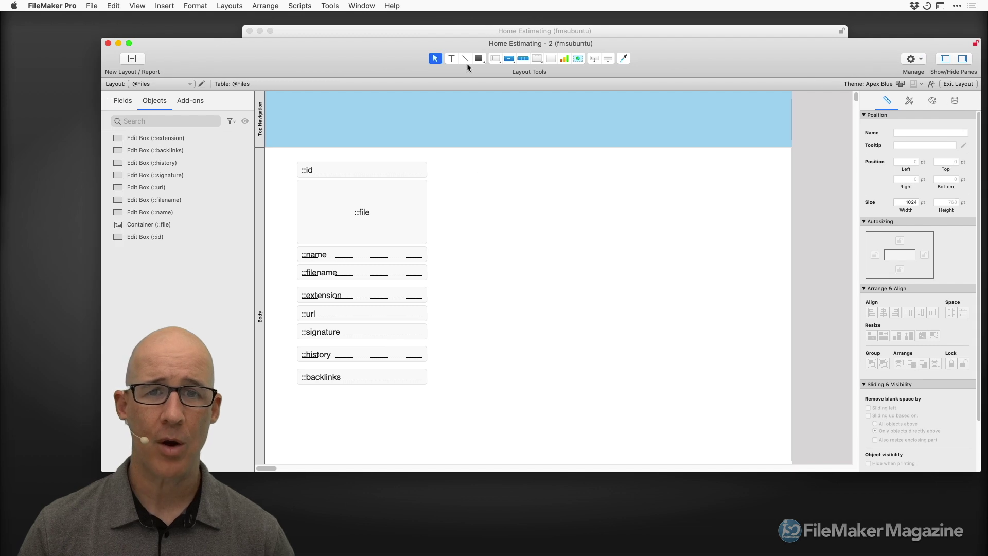
{"action": "left_click_drag", "start_coordinate": [396, 44], "coordinate": [517, 28]}
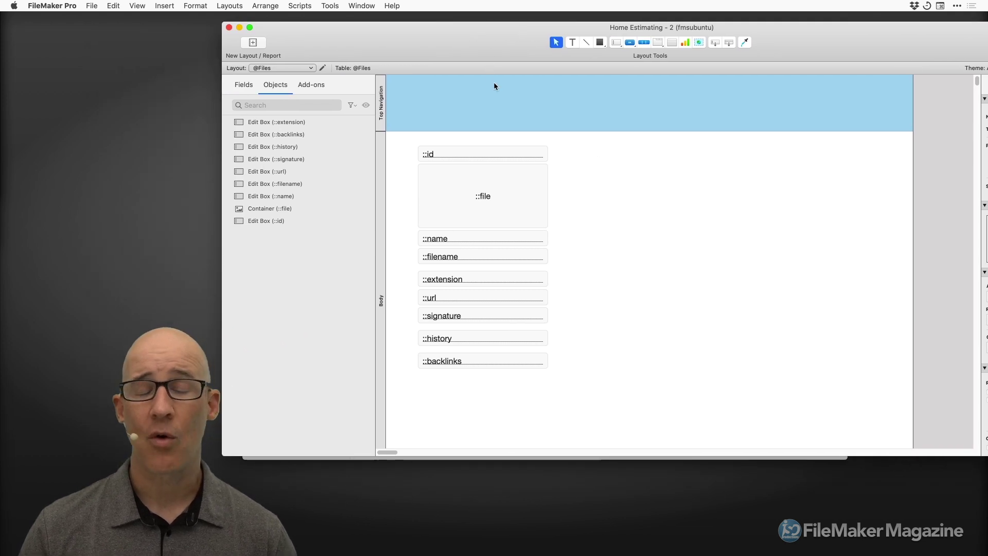
{"action": "left_click_drag", "start_coordinate": [984, 455], "coordinate": [749, 430]}
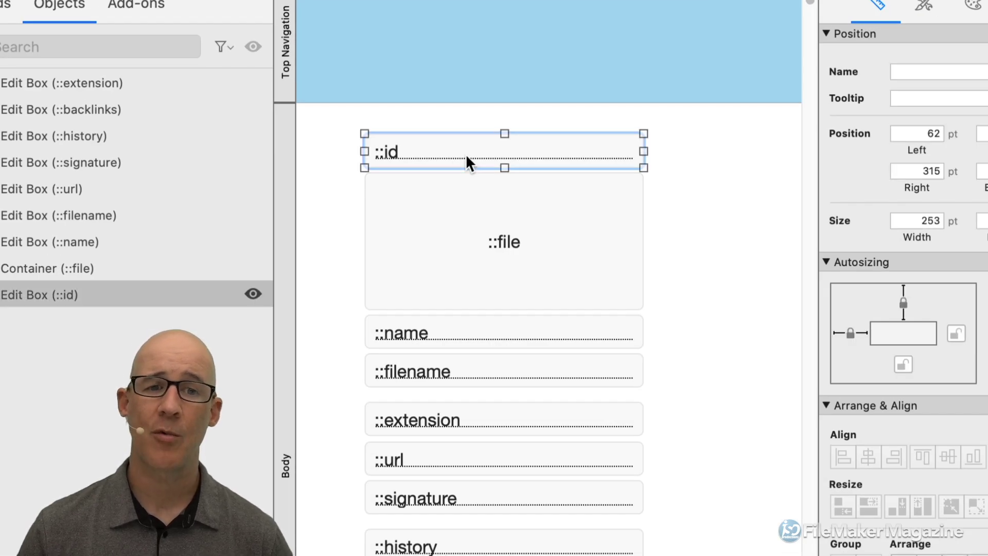
{"action": "double_click", "coordinate": [465, 153]}
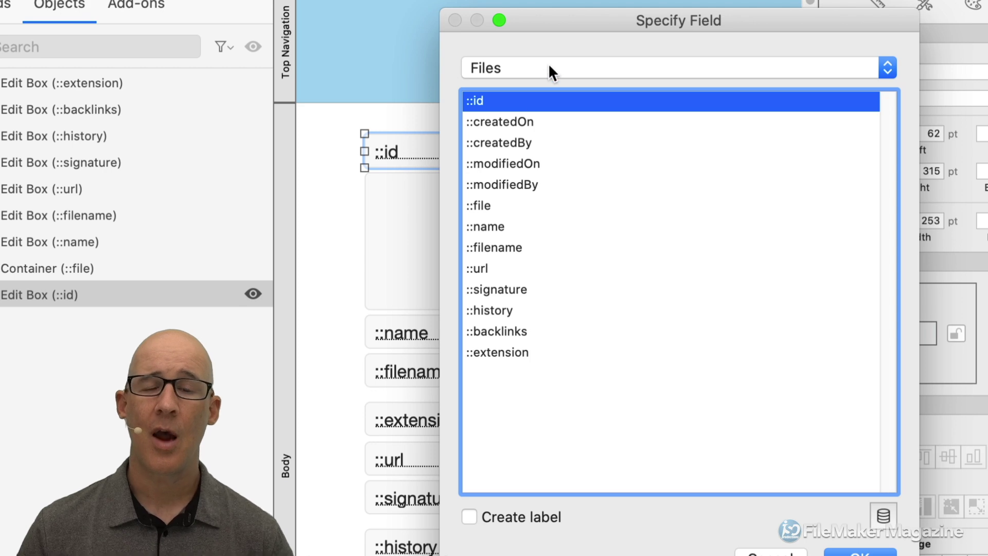
{"action": "left_click", "coordinate": [548, 63]}
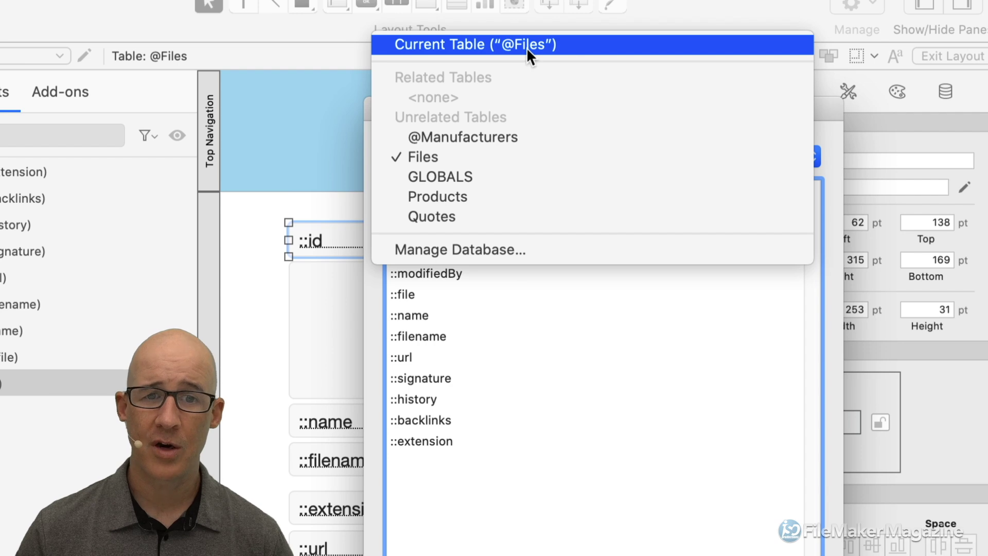
{"action": "left_click", "coordinate": [526, 48]}
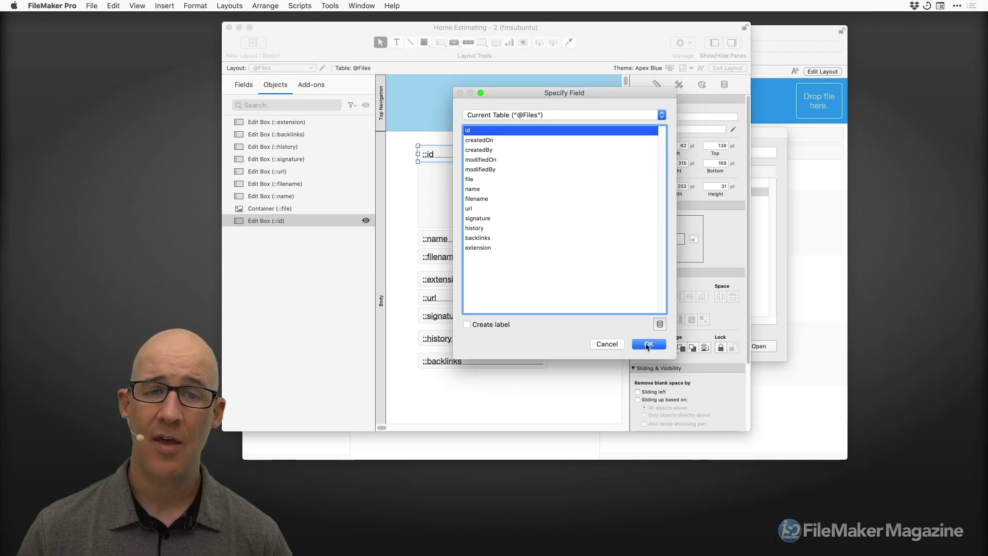
{"action": "left_click", "coordinate": [646, 346]}
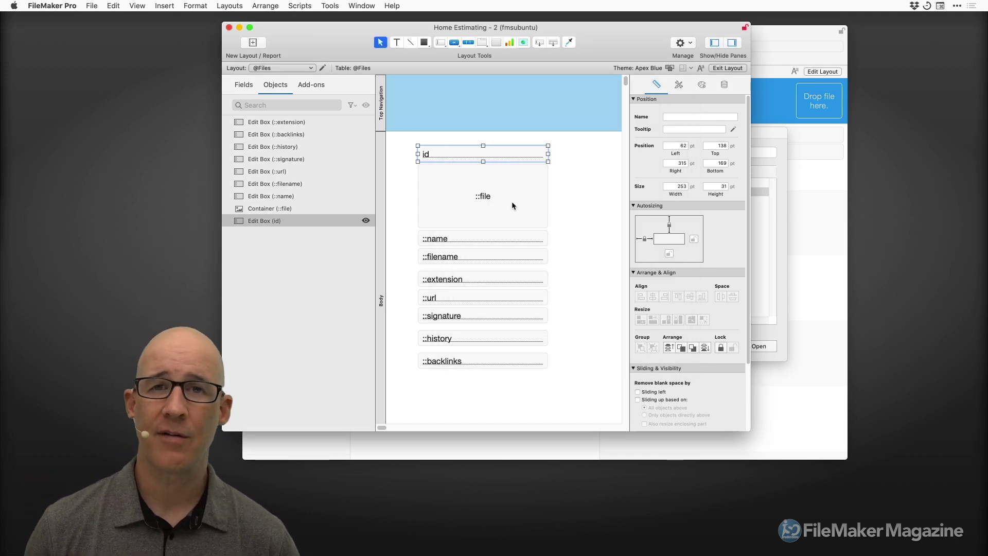
{"action": "left_click_drag", "start_coordinate": [557, 394], "coordinate": [434, 147]}
{"action": "key", "text": "Delete"}
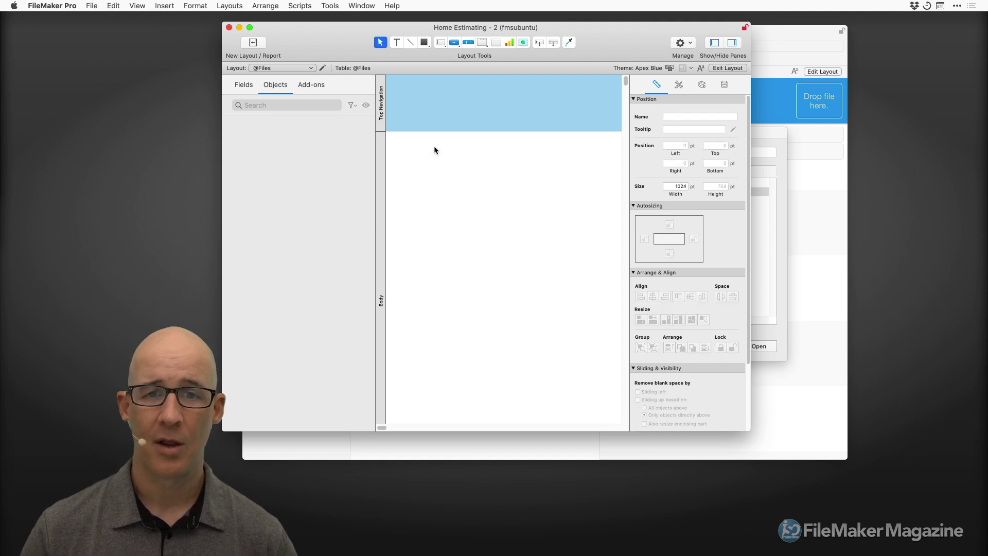
{"action": "left_click", "coordinate": [249, 83]}
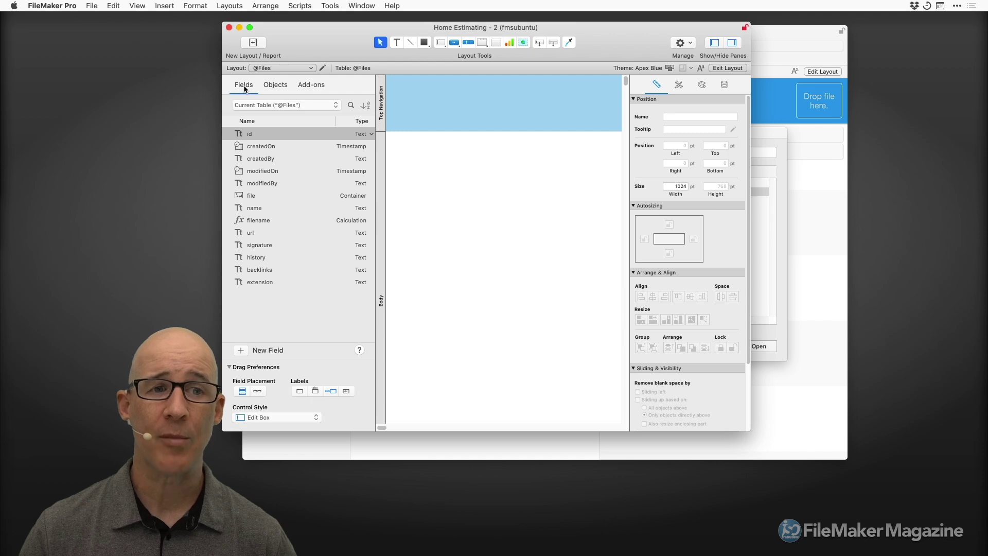
{"action": "left_click_drag", "start_coordinate": [323, 34], "coordinate": [416, 25]}
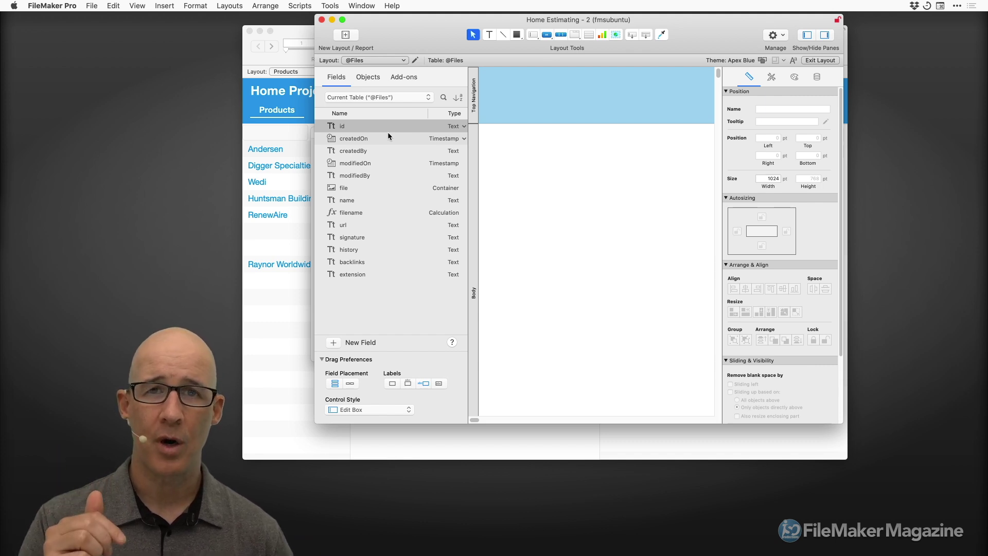
{"action": "left_click_drag", "start_coordinate": [577, 21], "coordinate": [520, 30]}
{"action": "left_click_drag", "start_coordinate": [784, 430], "coordinate": [883, 415]}
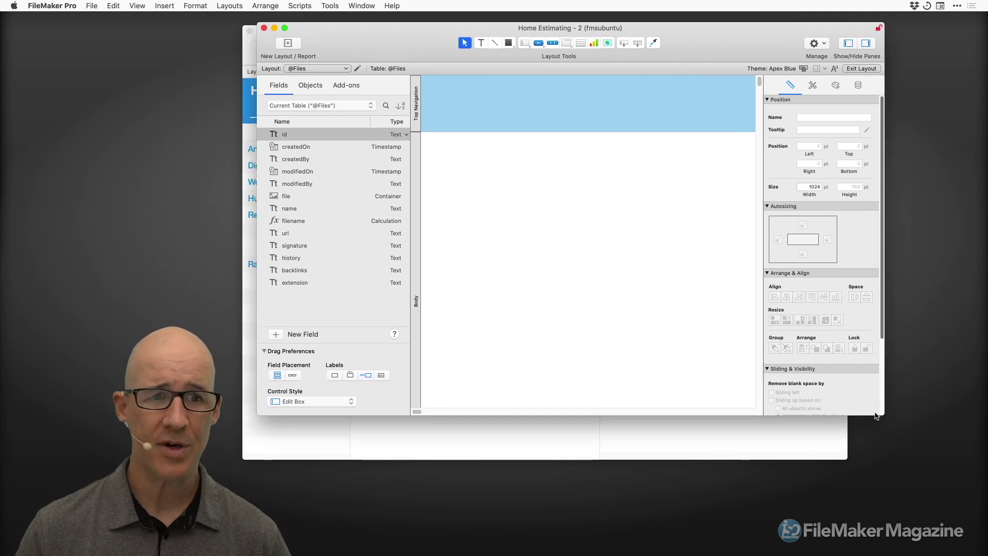
{"action": "left_click", "coordinate": [320, 283], "text": "shift"}
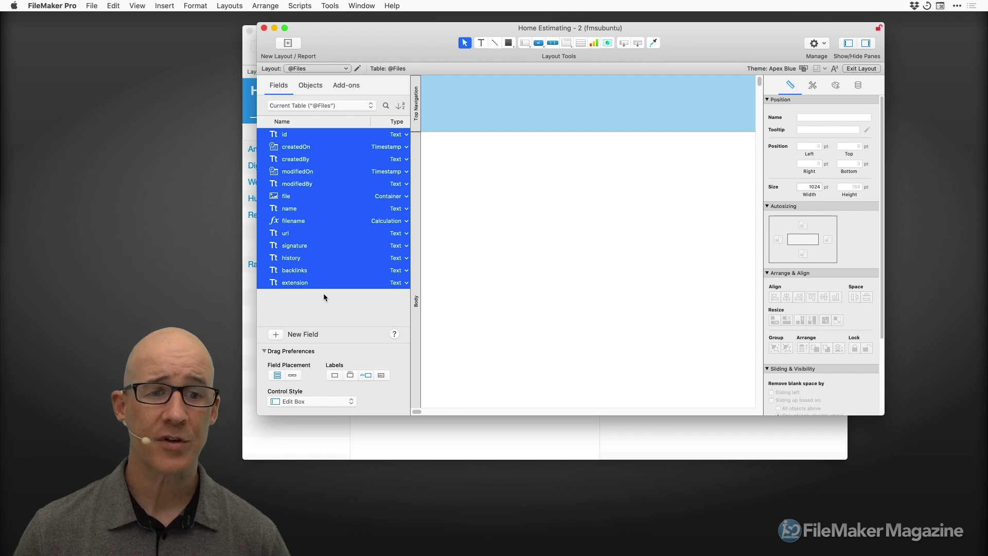
{"action": "left_click", "coordinate": [315, 288]}
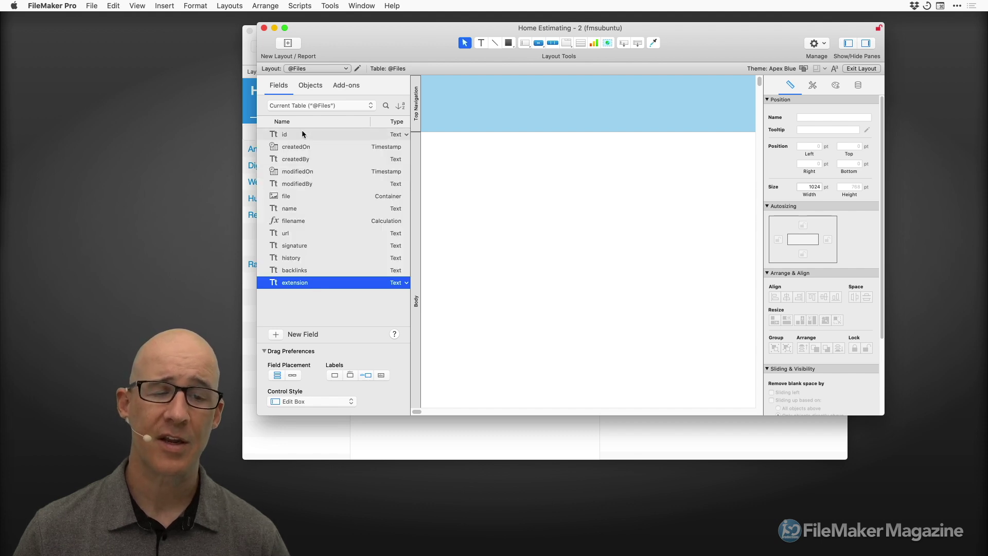
{"action": "left_click", "coordinate": [303, 135], "text": "shift"}
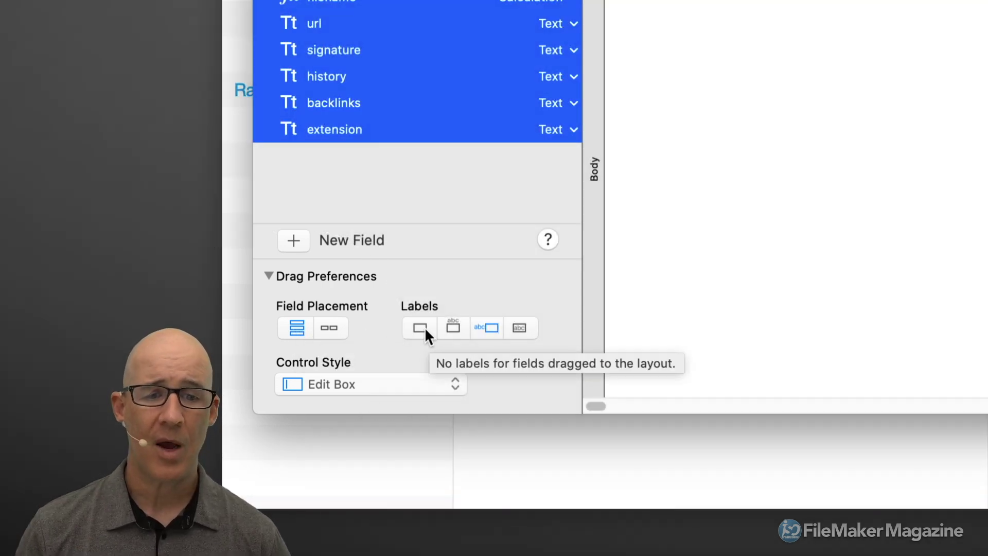
{"action": "left_click", "coordinate": [424, 326]}
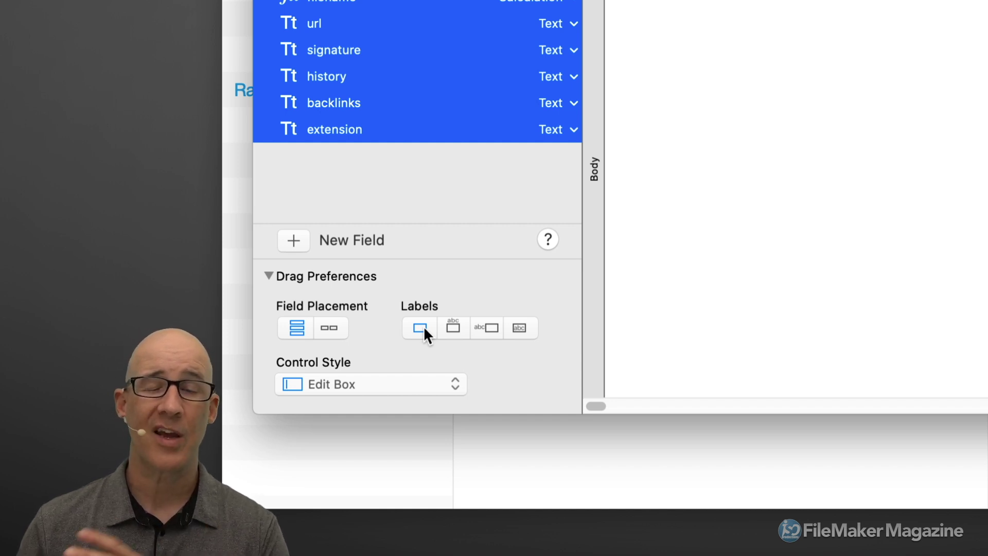
{"action": "left_click", "coordinate": [453, 327]}
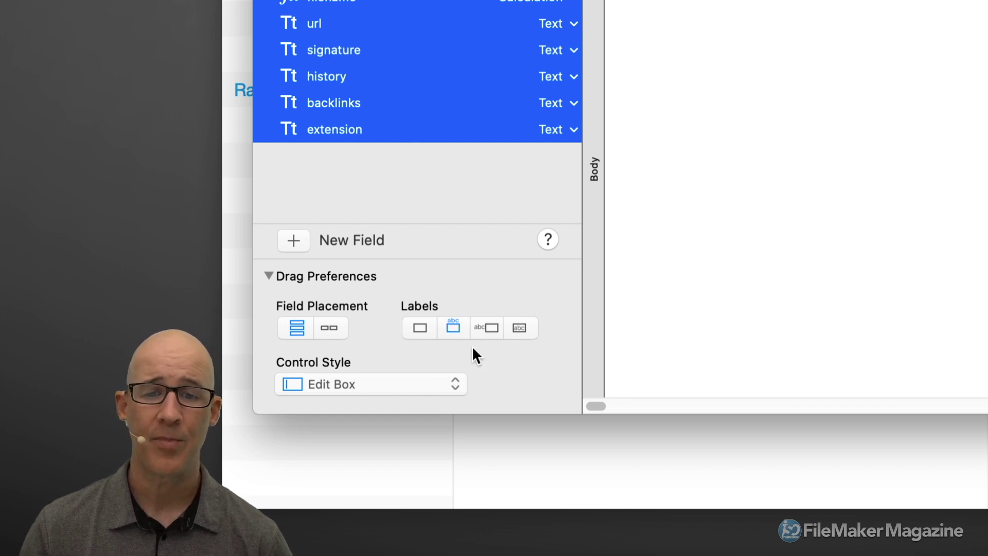
{"action": "left_click", "coordinate": [520, 328]}
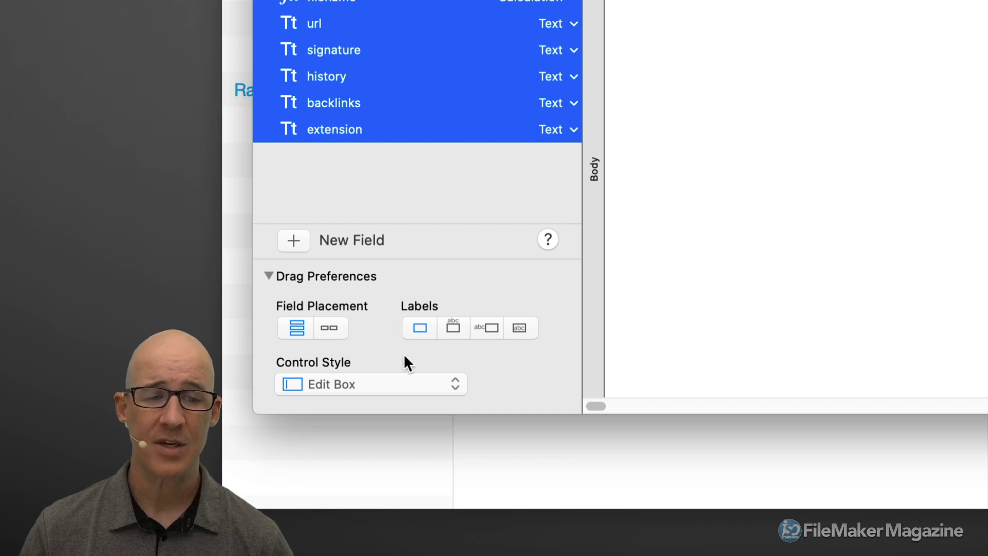
{"action": "left_click", "coordinate": [352, 387]}
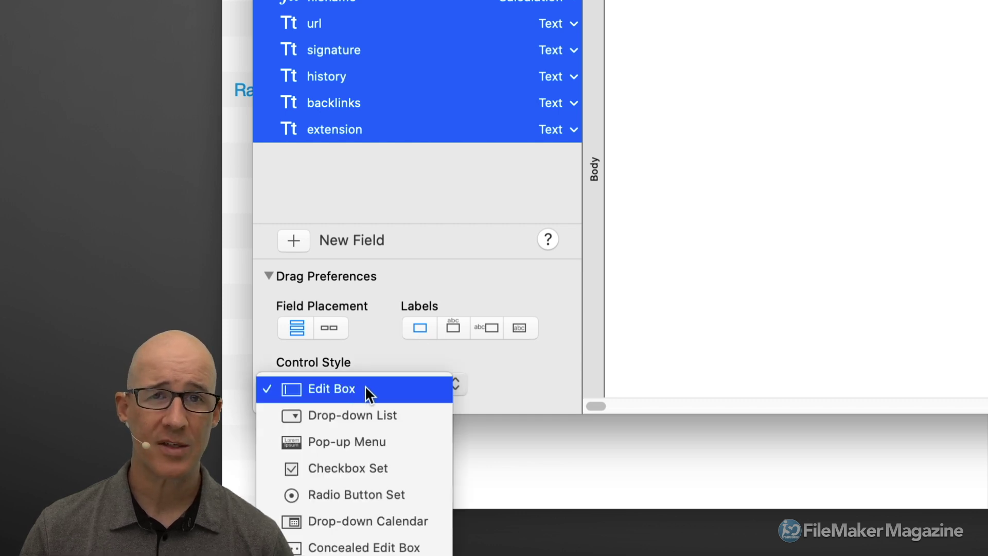
{"action": "left_click", "coordinate": [486, 358]}
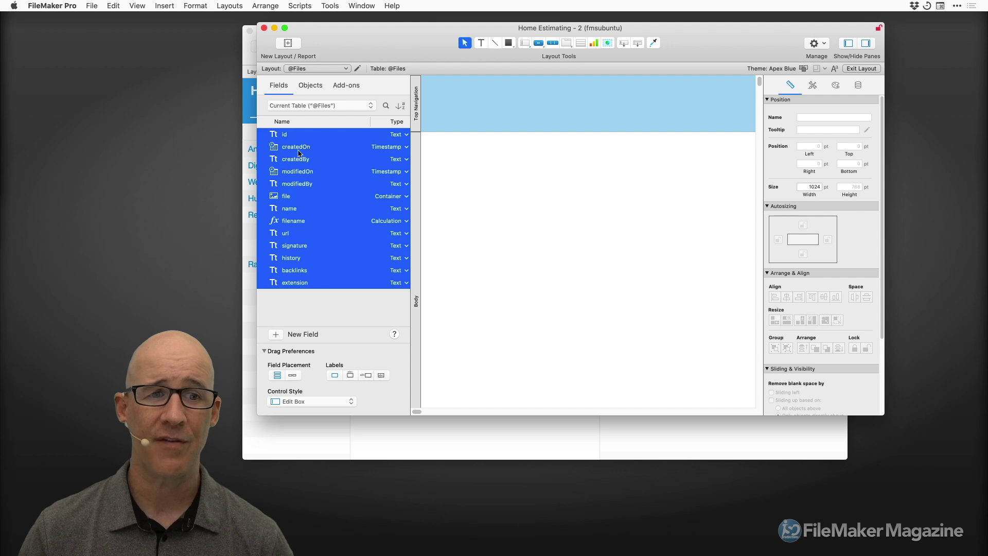
{"action": "left_click_drag", "start_coordinate": [287, 137], "coordinate": [495, 227]}
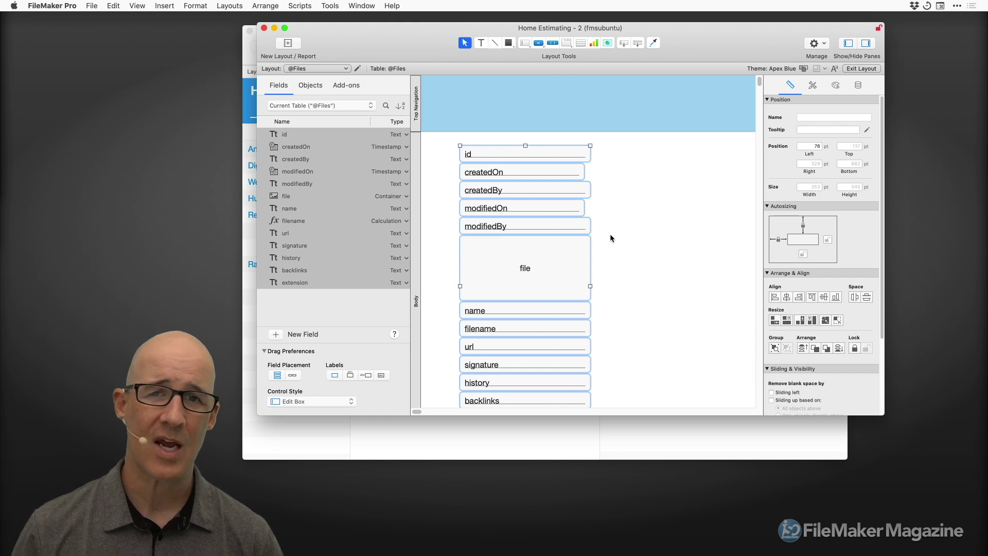
{"action": "left_click_drag", "start_coordinate": [678, 36], "coordinate": [647, 53]}
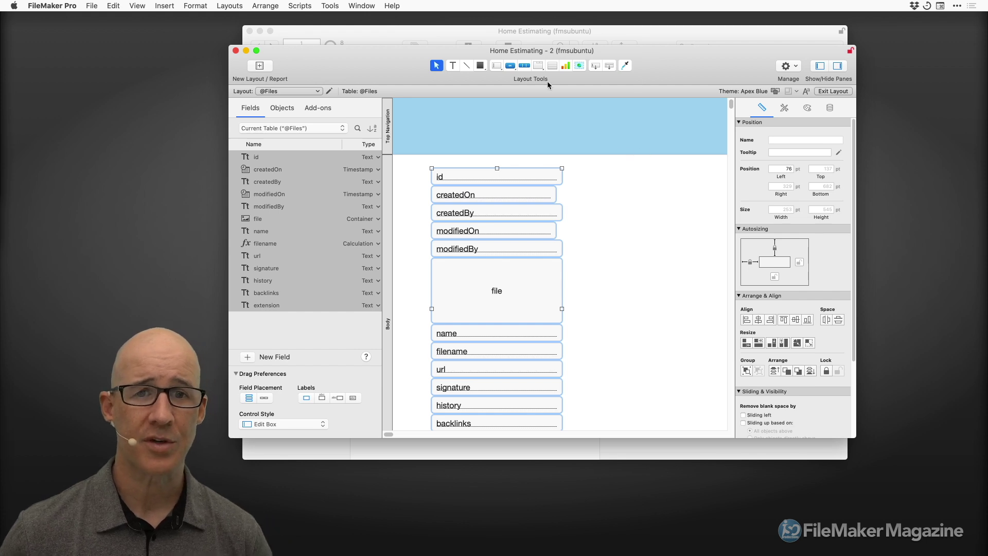
{"action": "left_click_drag", "start_coordinate": [508, 52], "coordinate": [420, 54]}
{"action": "left_click", "coordinate": [228, 5]}
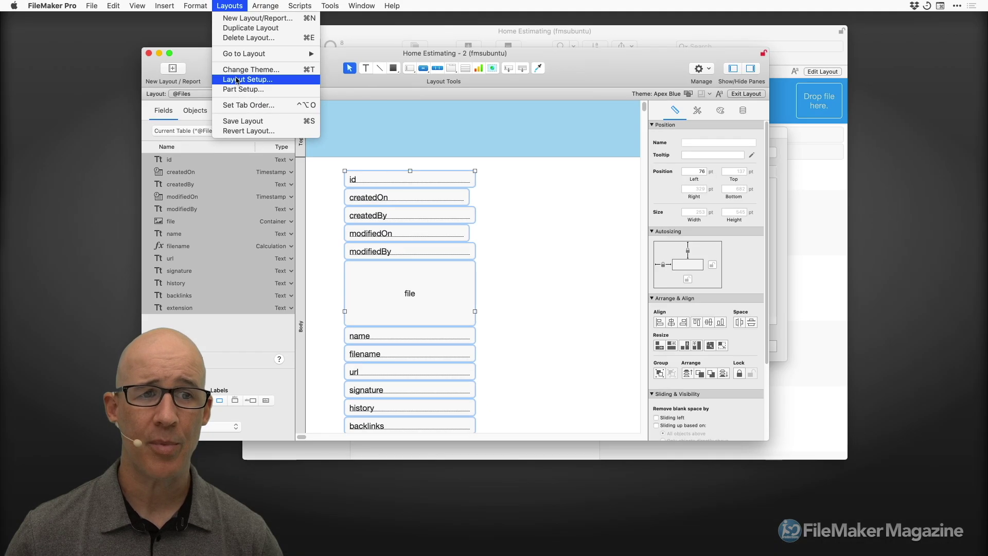
{"action": "left_click", "coordinate": [235, 73]}
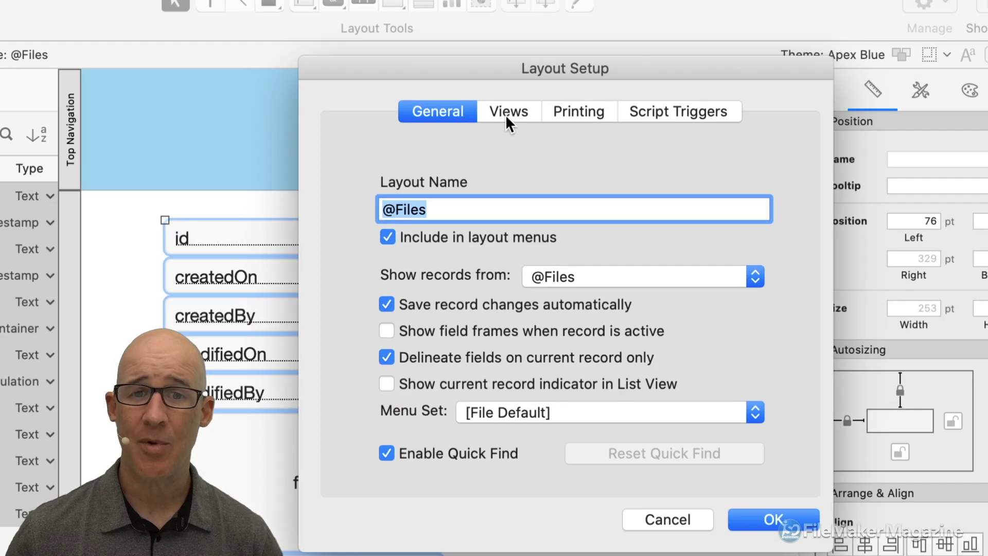
{"action": "left_click", "coordinate": [508, 113]}
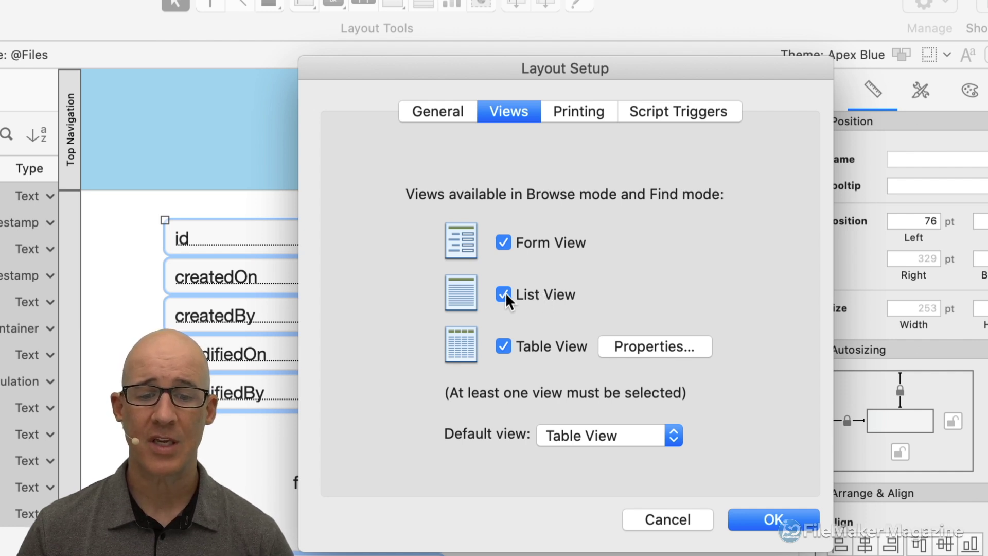
{"action": "left_click", "coordinate": [591, 435]}
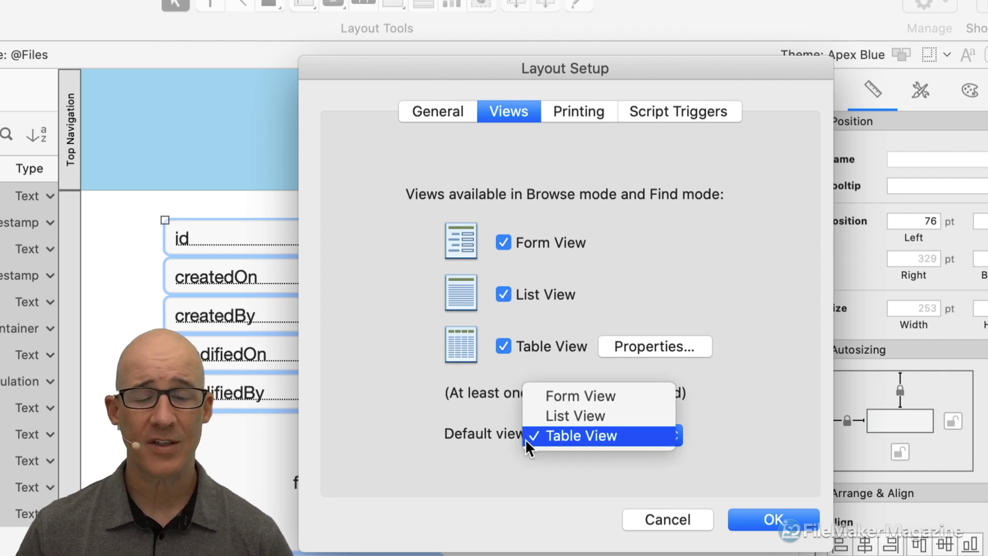
{"action": "left_click", "coordinate": [485, 438]}
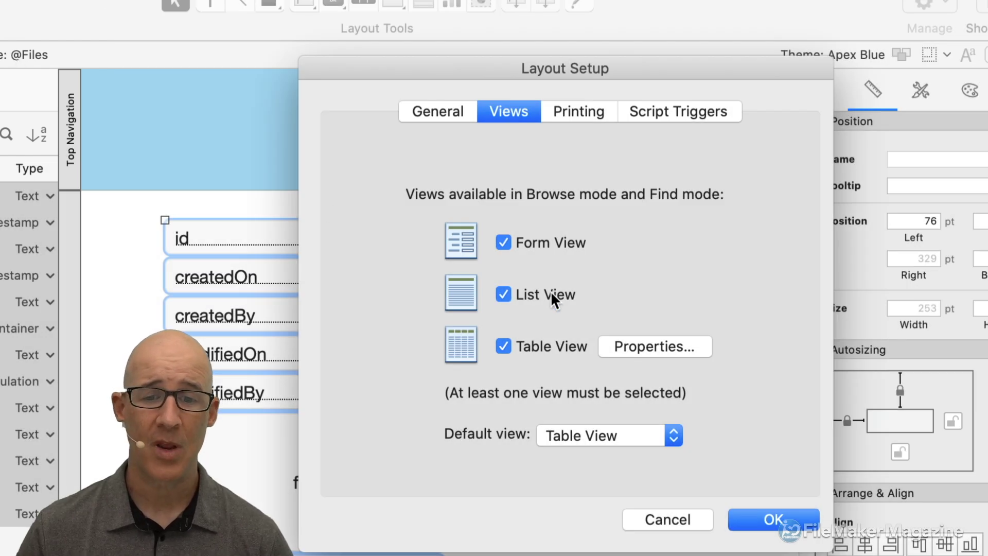
{"action": "left_click", "coordinate": [549, 293]}
{"action": "left_click", "coordinate": [555, 243]}
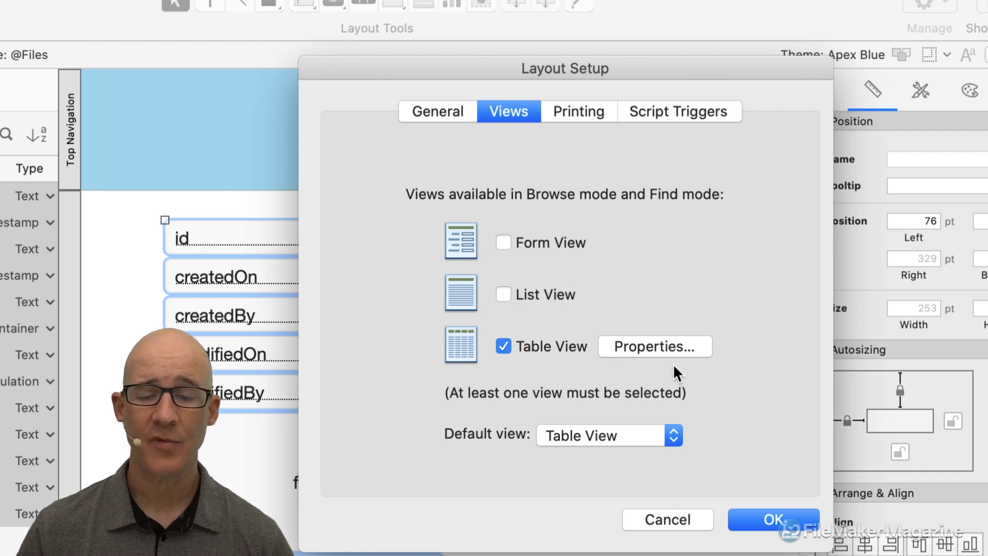
- Review the grid, part, column and row options in the Table View properties, and close them without changes
{"action": "left_click", "coordinate": [652, 348]}
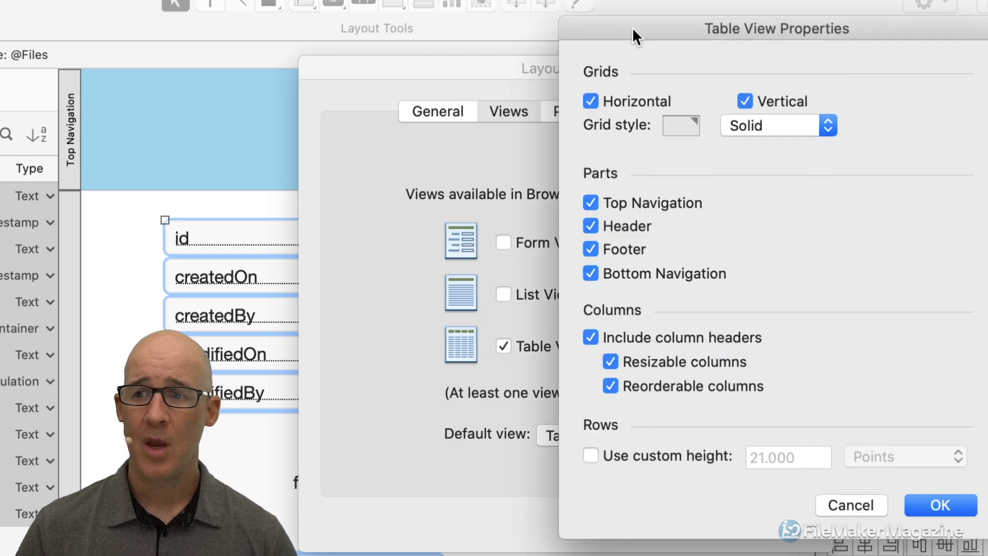
{"action": "left_click_drag", "start_coordinate": [633, 30], "coordinate": [499, 39]}
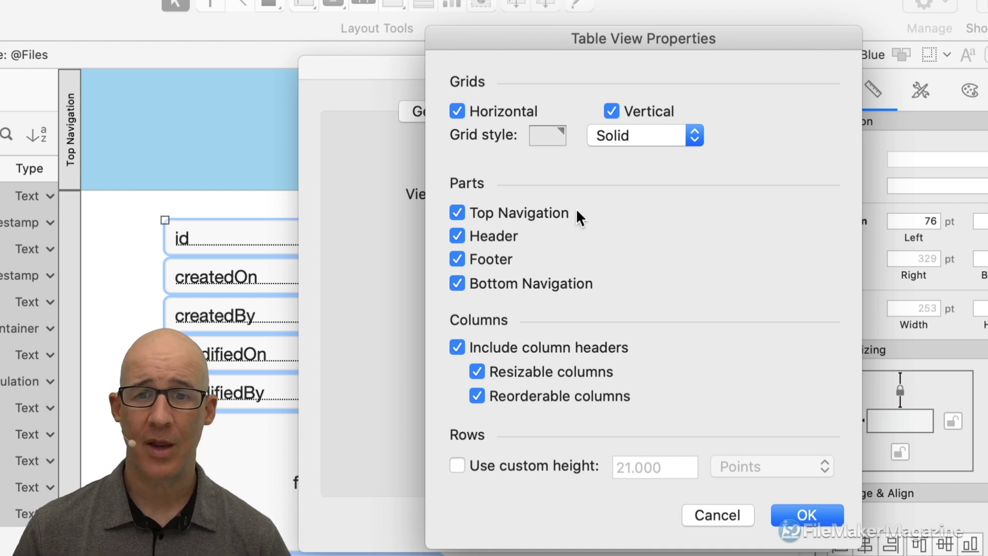
{"action": "left_click", "coordinate": [739, 512]}
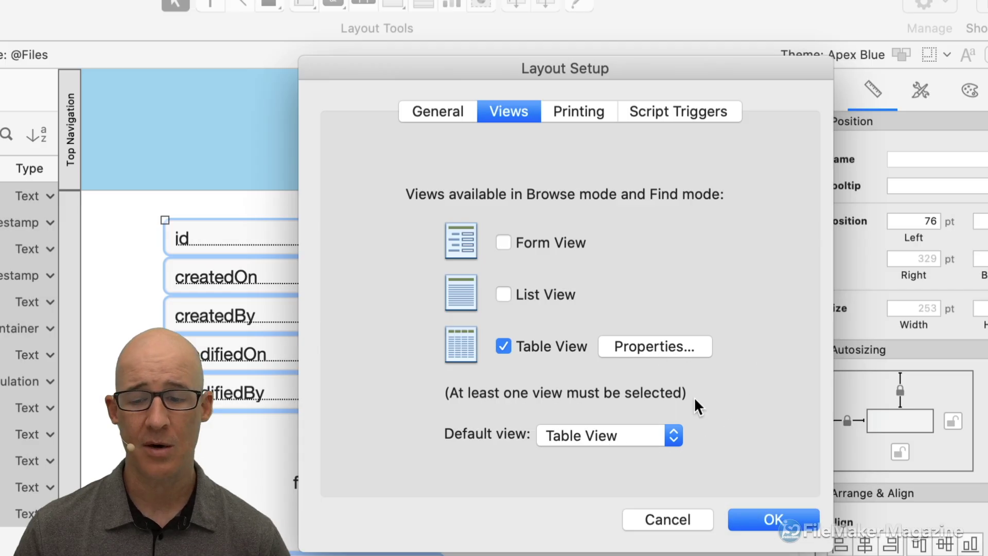
{"action": "left_click", "coordinate": [765, 518]}
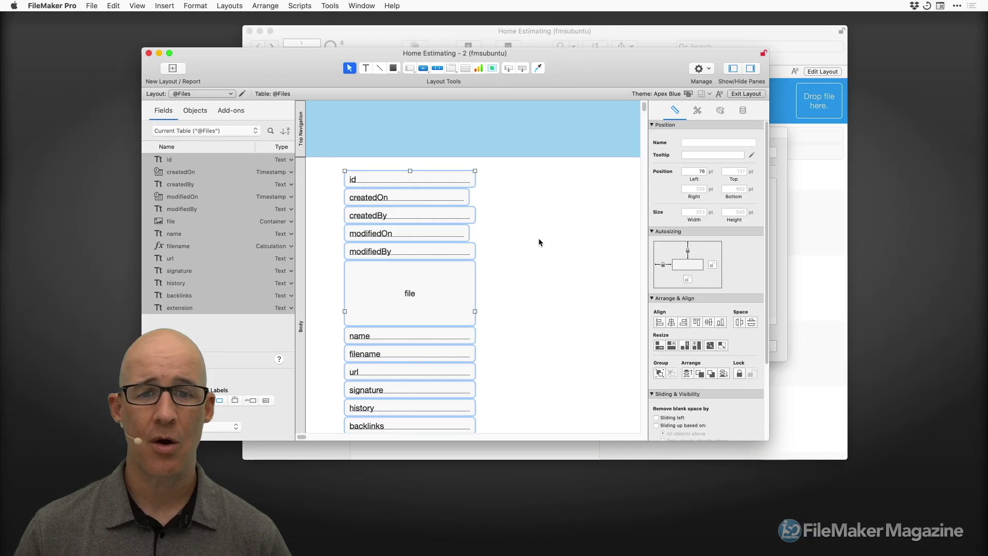
{"action": "key", "text": "super+b"}
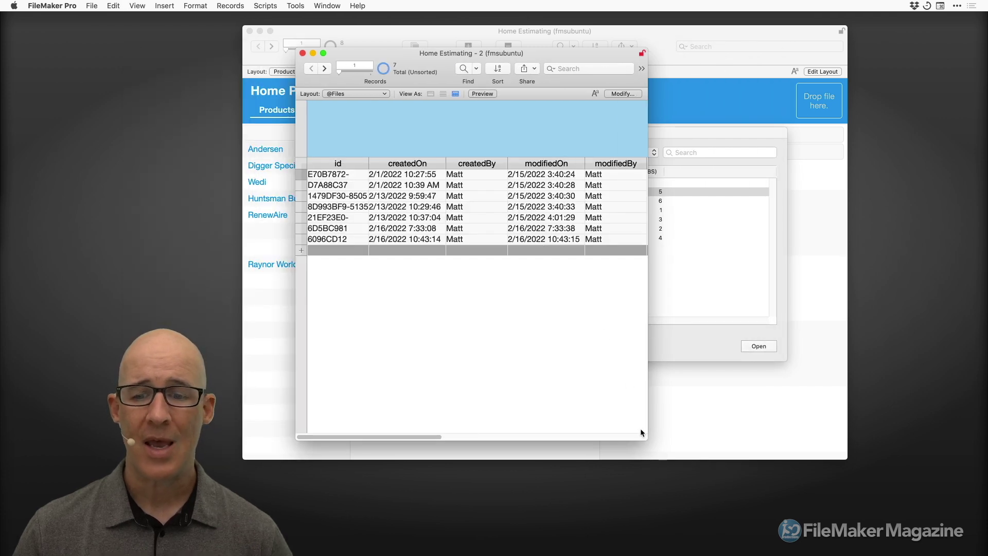
{"action": "left_click_drag", "start_coordinate": [642, 433], "coordinate": [857, 421]}
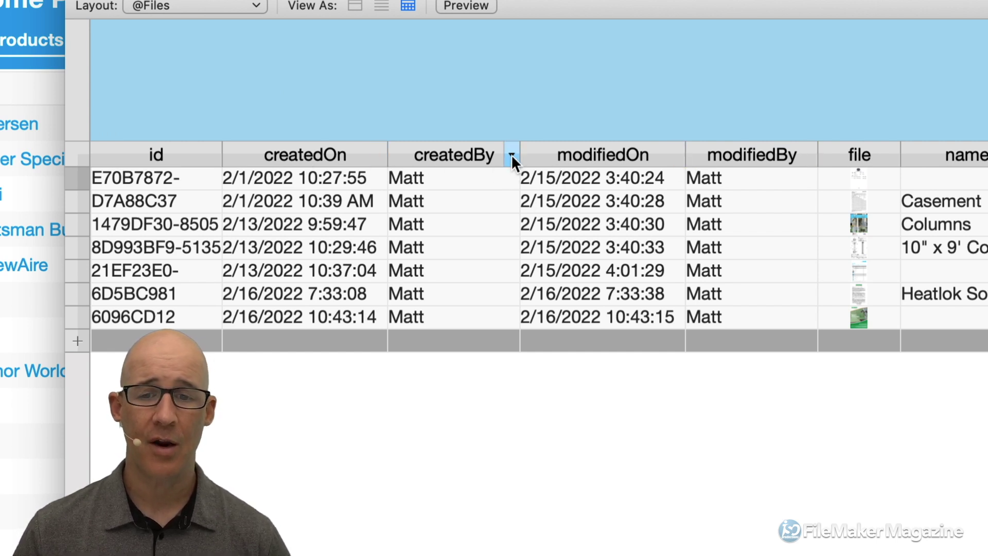
{"action": "left_click", "coordinate": [511, 155]}
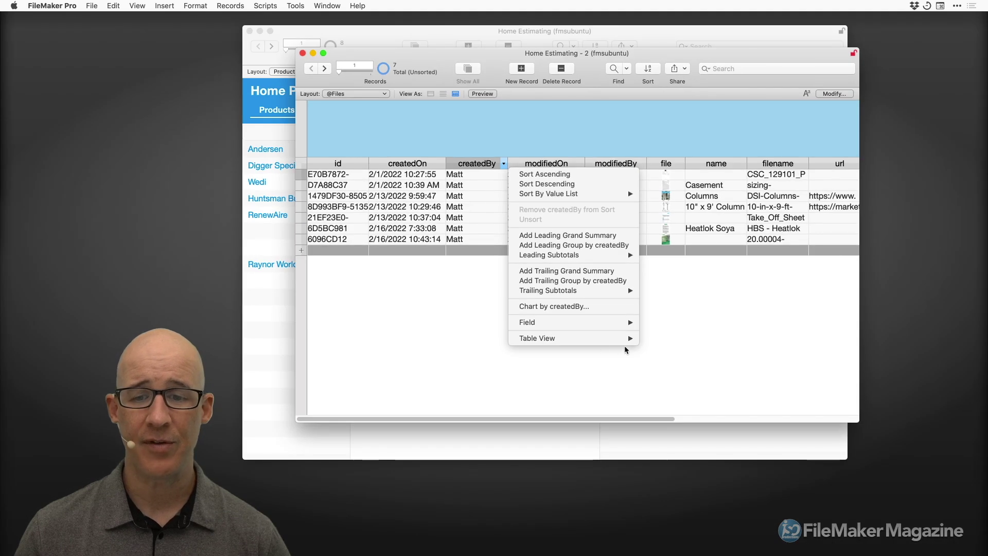
{"action": "mouse_move", "coordinate": [630, 338]}
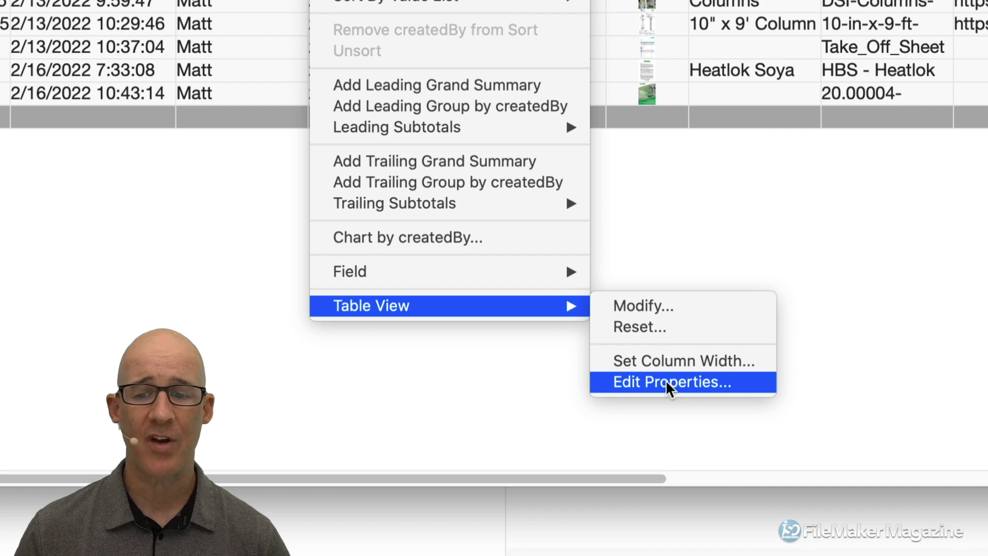
{"action": "left_click", "coordinate": [672, 381]}
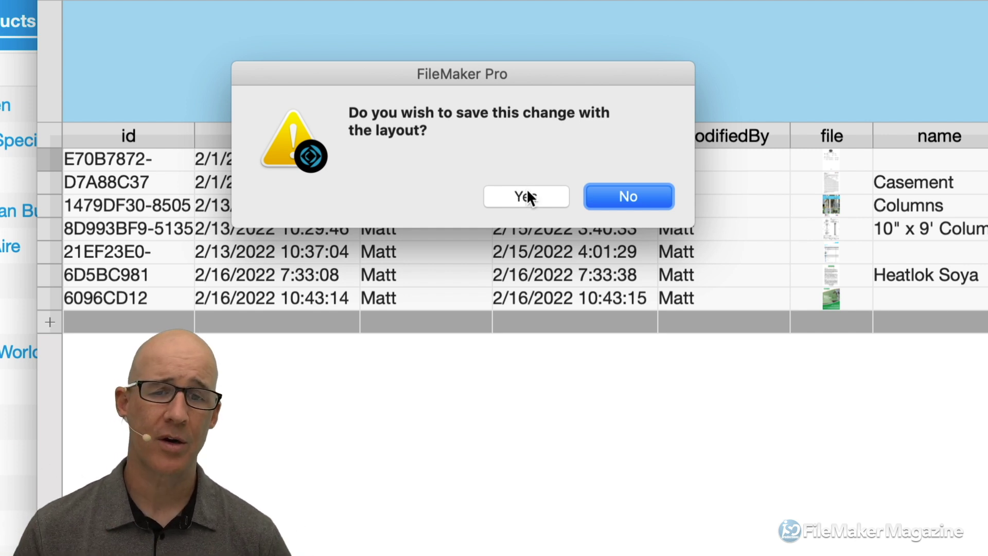
{"action": "left_click", "coordinate": [527, 195]}
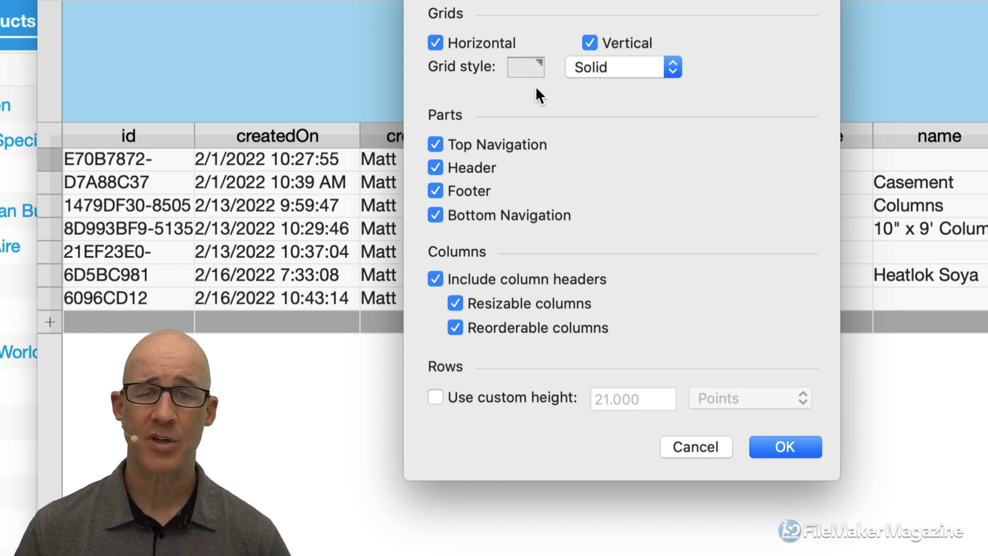
{"action": "left_click", "coordinate": [523, 67]}
{"action": "left_click", "coordinate": [454, 134]}
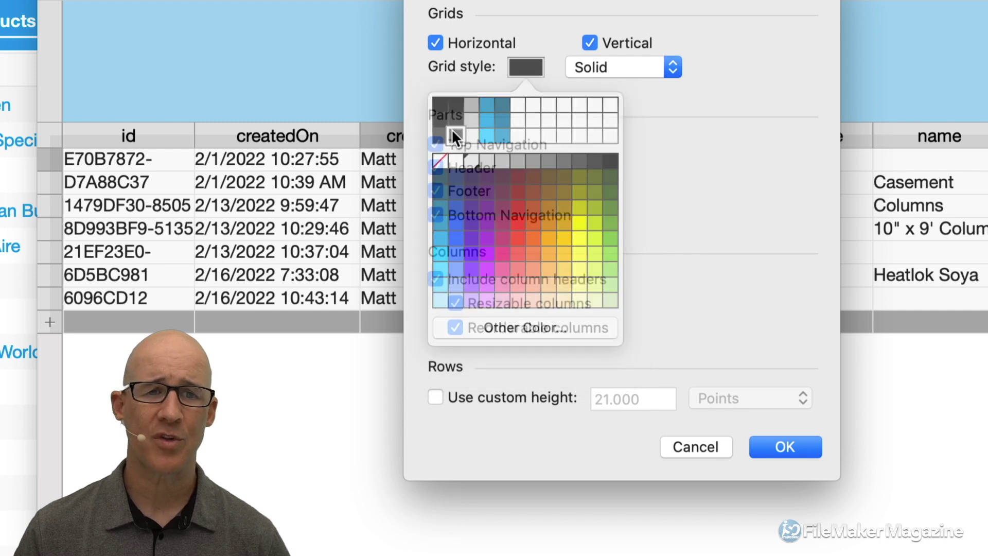
{"action": "left_click", "coordinate": [517, 72]}
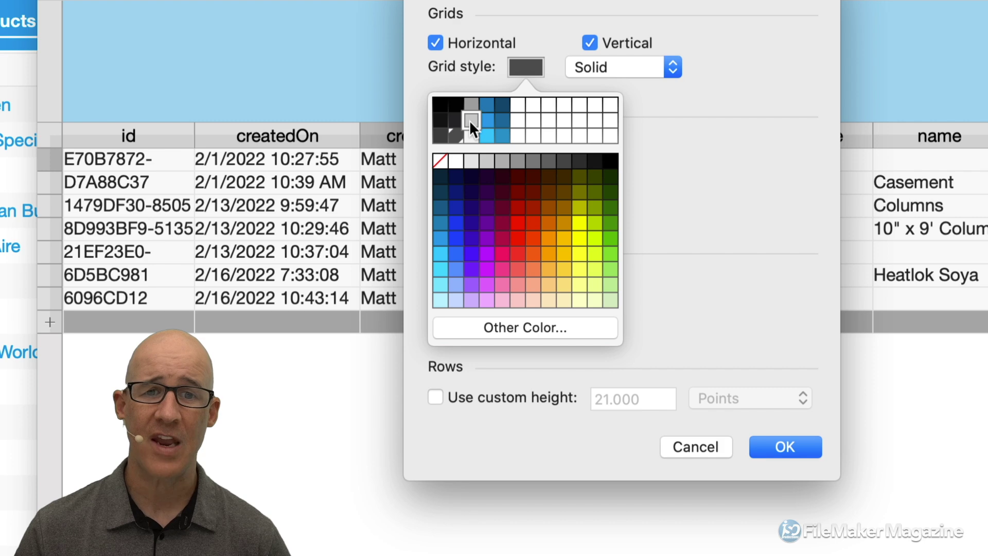
{"action": "left_click", "coordinate": [469, 120]}
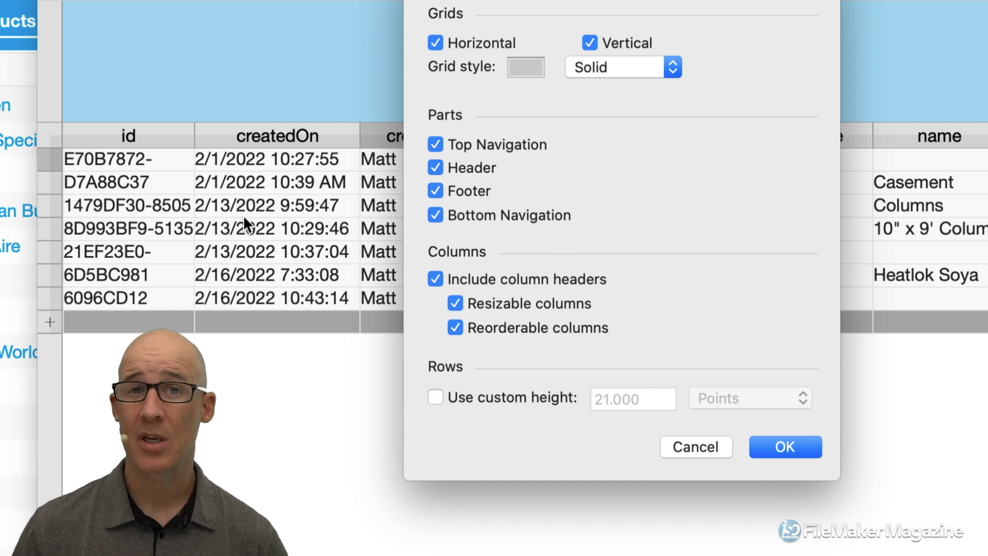
- Try the custom row height option, turn it off again, and apply the Table View properties
{"action": "left_click", "coordinate": [470, 396]}
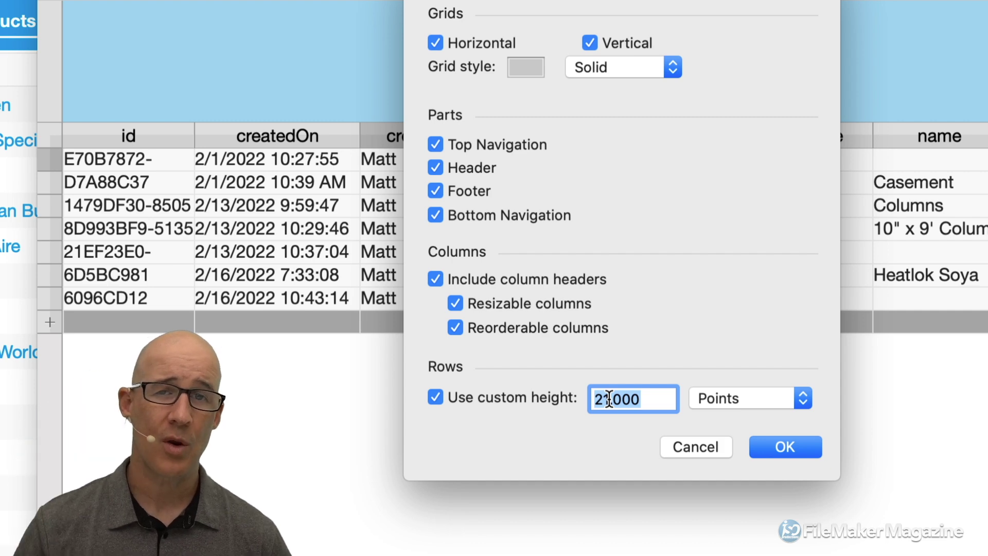
{"action": "left_click", "coordinate": [507, 396]}
{"action": "left_click", "coordinate": [785, 447]}
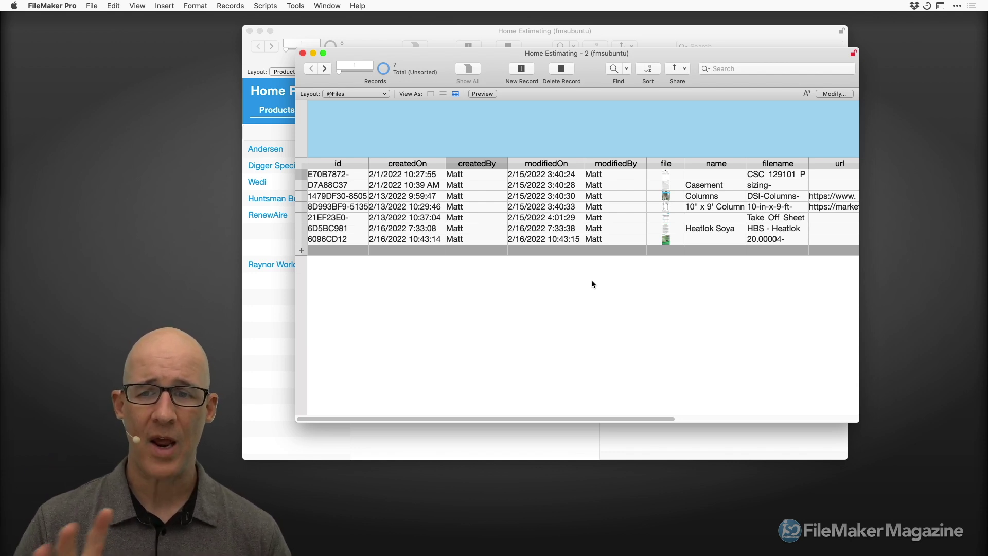
{"action": "left_click_drag", "start_coordinate": [593, 61], "coordinate": [656, 102]}
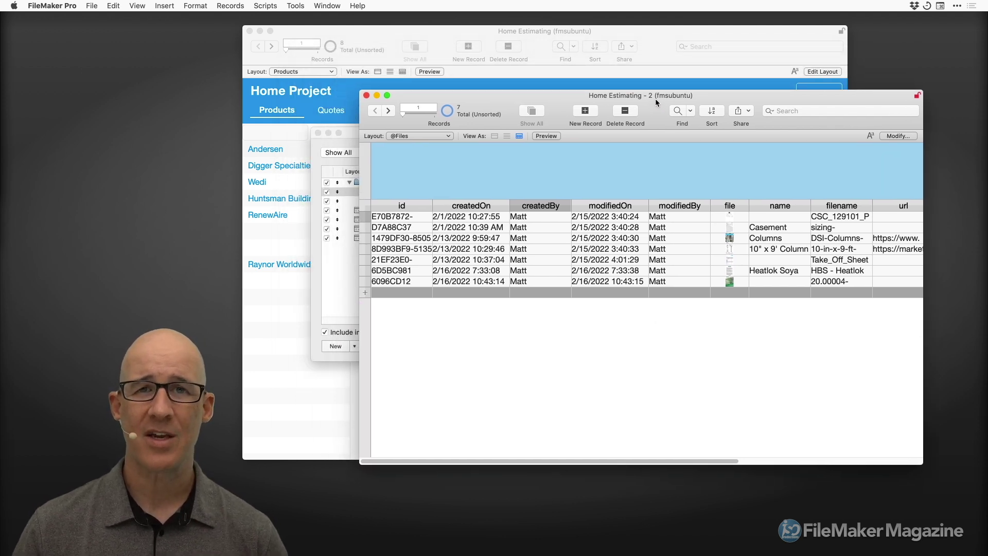
{"action": "left_click", "coordinate": [366, 95]}
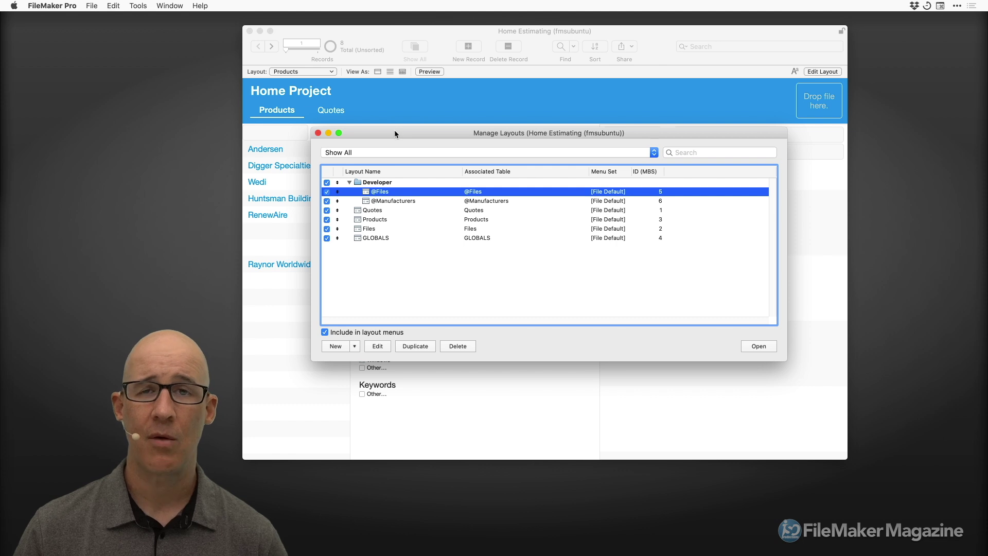
{"action": "left_click_drag", "start_coordinate": [404, 131], "coordinate": [538, 93]}
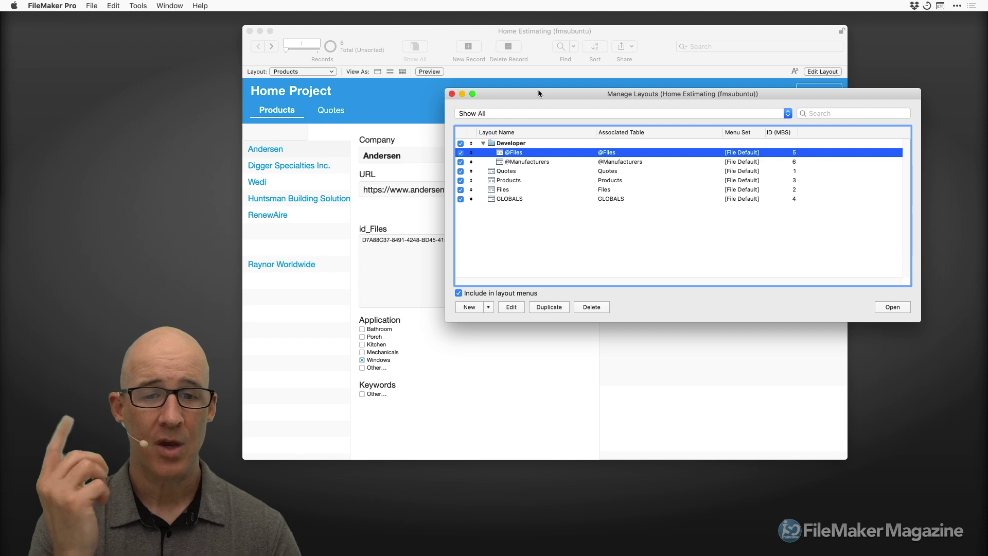
{"action": "left_click_drag", "start_coordinate": [542, 90], "coordinate": [565, 91]}
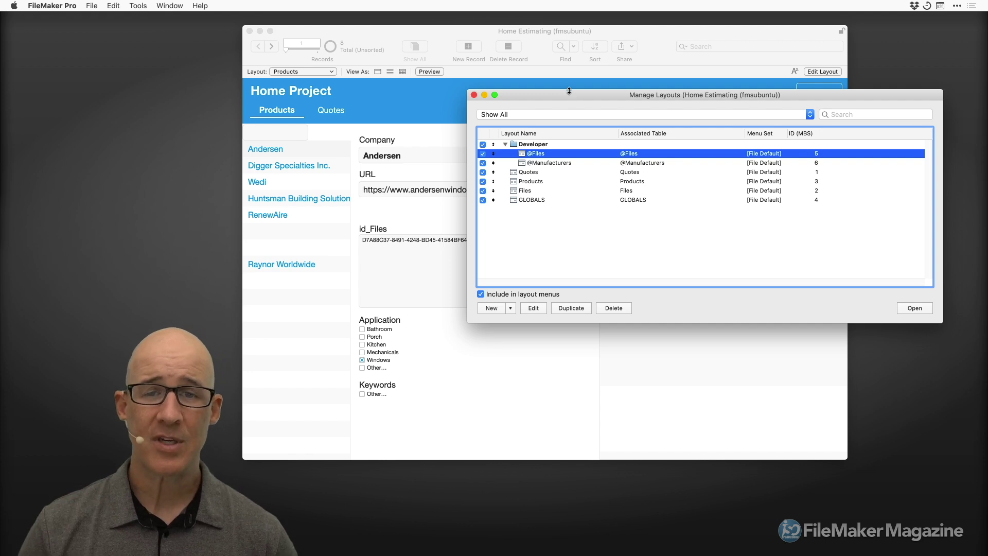
- Create a new table named Values in the Home Estimating database
{"action": "left_click", "coordinate": [527, 36]}
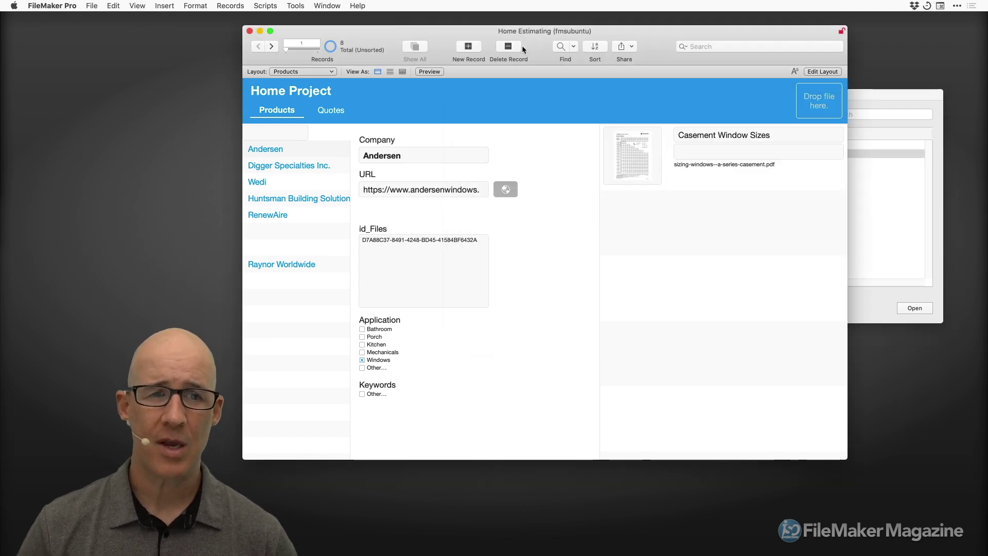
{"action": "key", "text": "super+shift+d"}
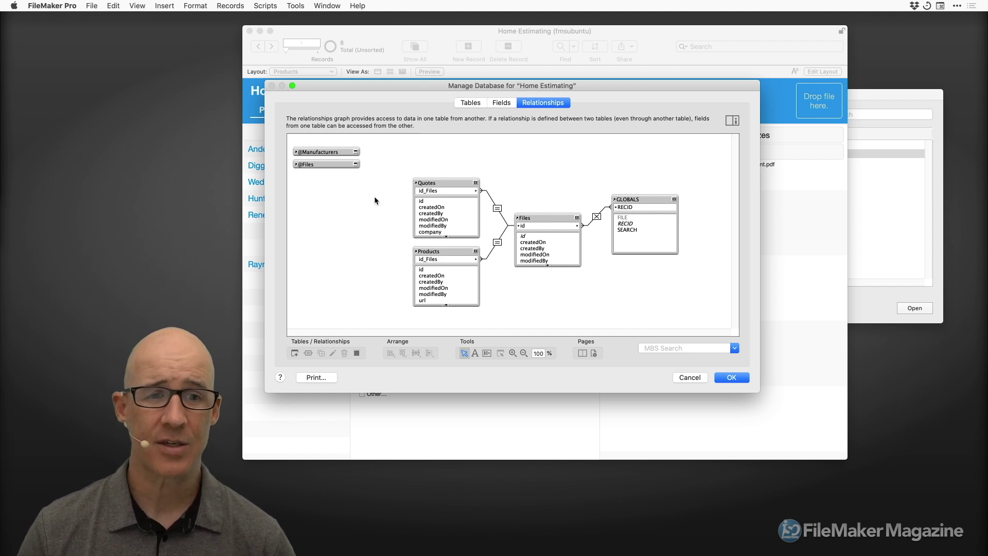
{"action": "left_click", "coordinate": [470, 102]}
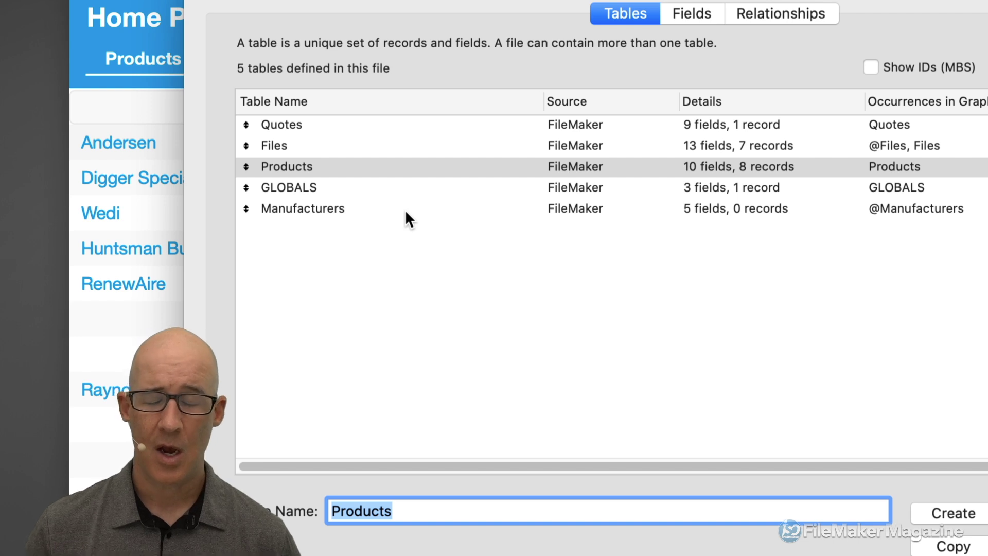
{"action": "type", "text": "Value"}
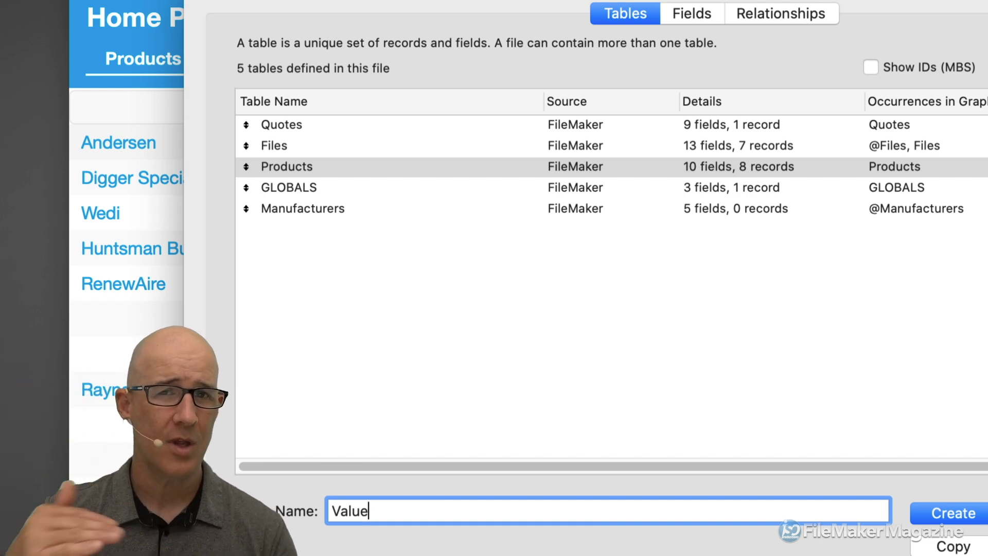
{"action": "type", "text": "s"}
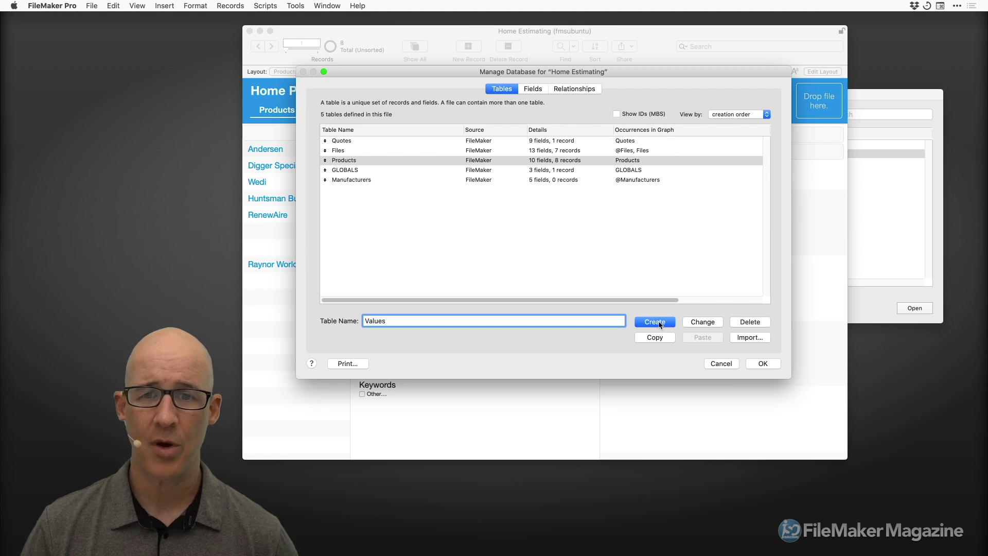
{"action": "left_click", "coordinate": [655, 322]}
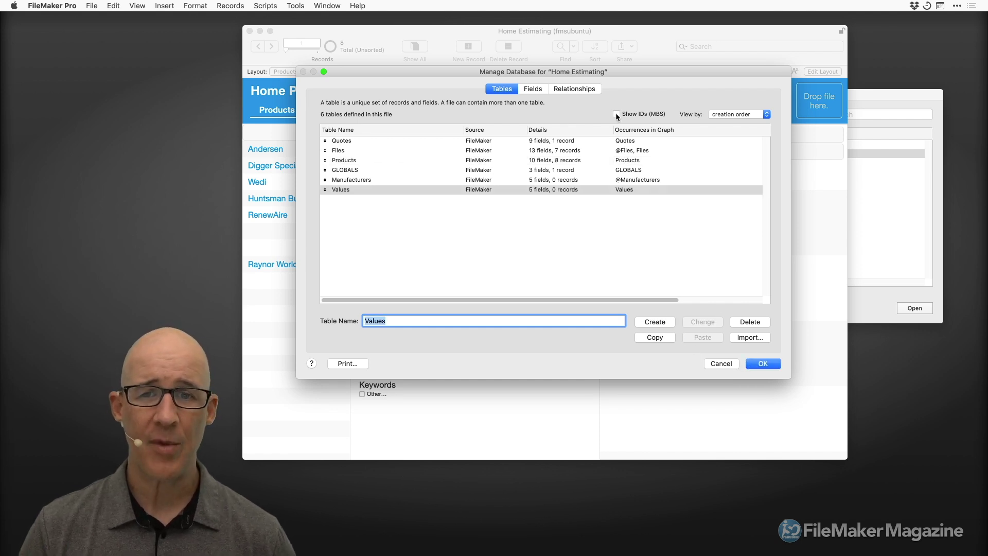
{"action": "left_click", "coordinate": [578, 91]}
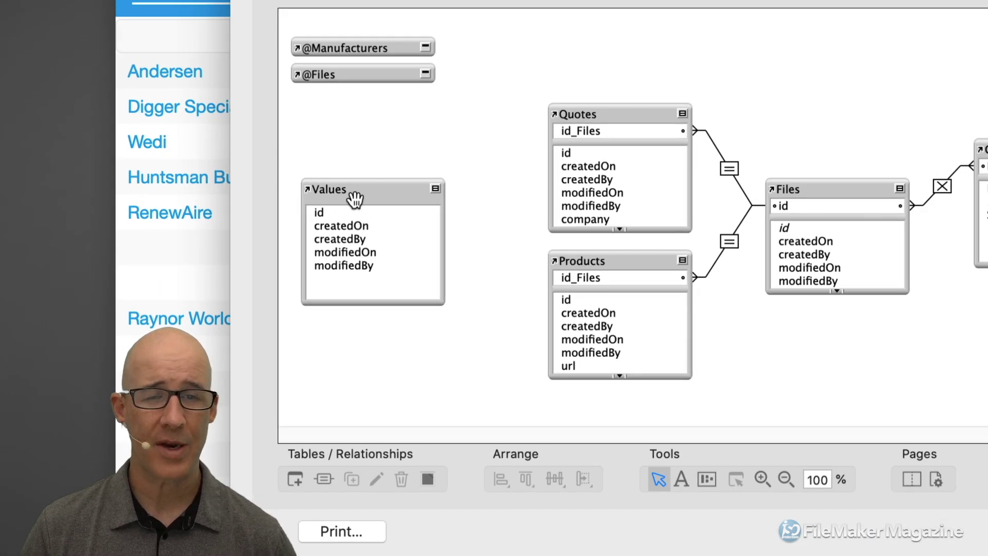
{"action": "double_click", "coordinate": [353, 195]}
{"action": "left_click", "coordinate": [554, 396]}
{"action": "type", "text": "@"}
{"action": "left_click", "coordinate": [908, 439]}
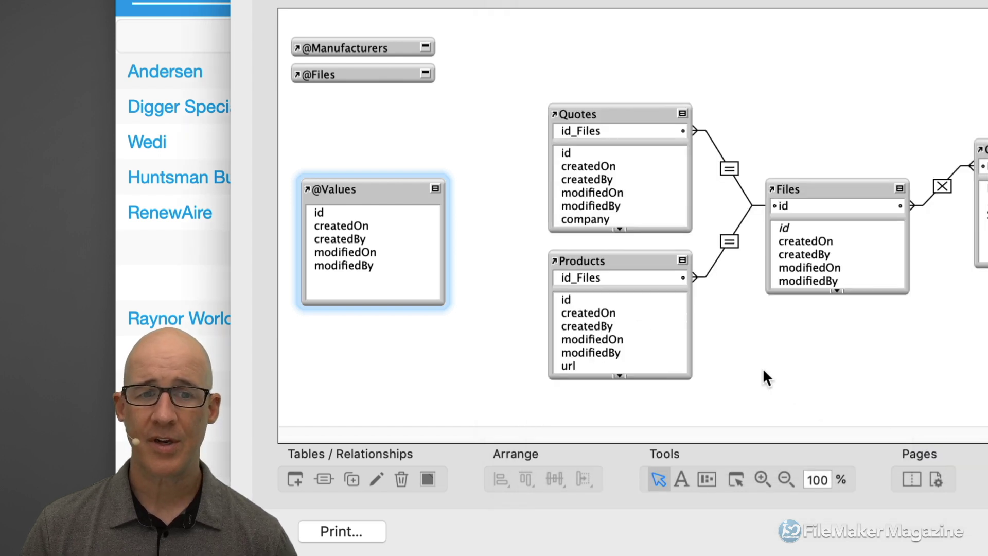
{"action": "left_click", "coordinate": [436, 188]}
{"action": "left_click_drag", "start_coordinate": [433, 189], "coordinate": [419, 107]}
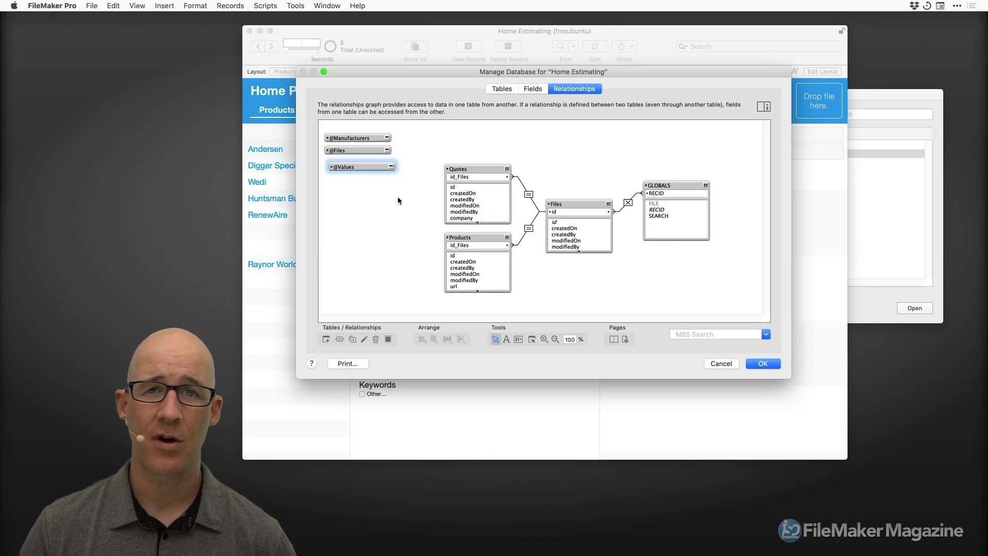
{"action": "left_click", "coordinate": [762, 363]}
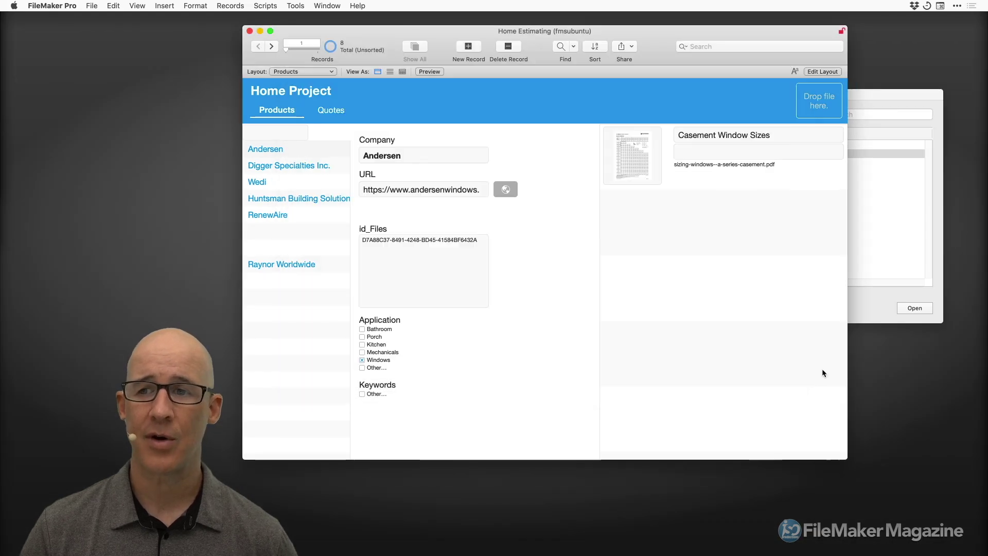
{"action": "left_click", "coordinate": [868, 279]}
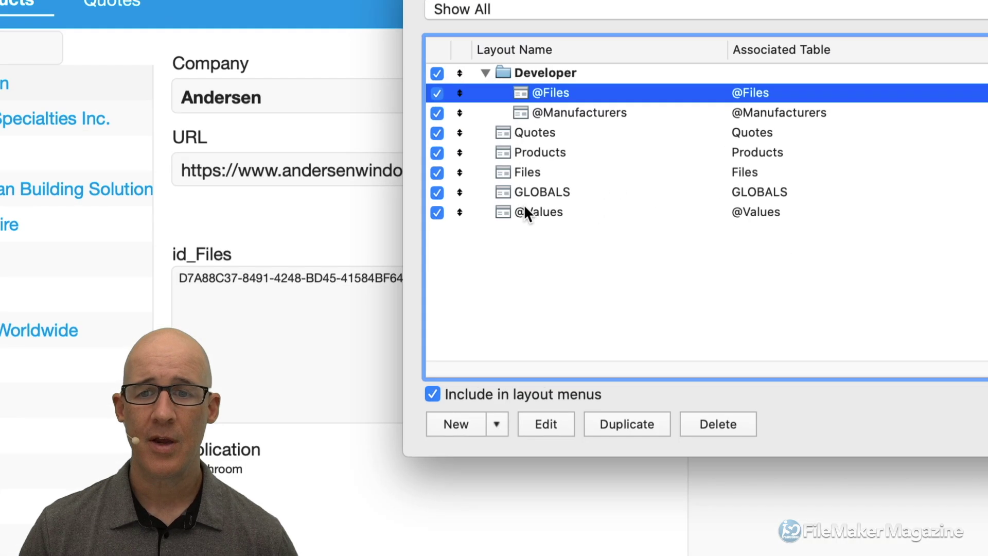
{"action": "left_click", "coordinate": [527, 209]}
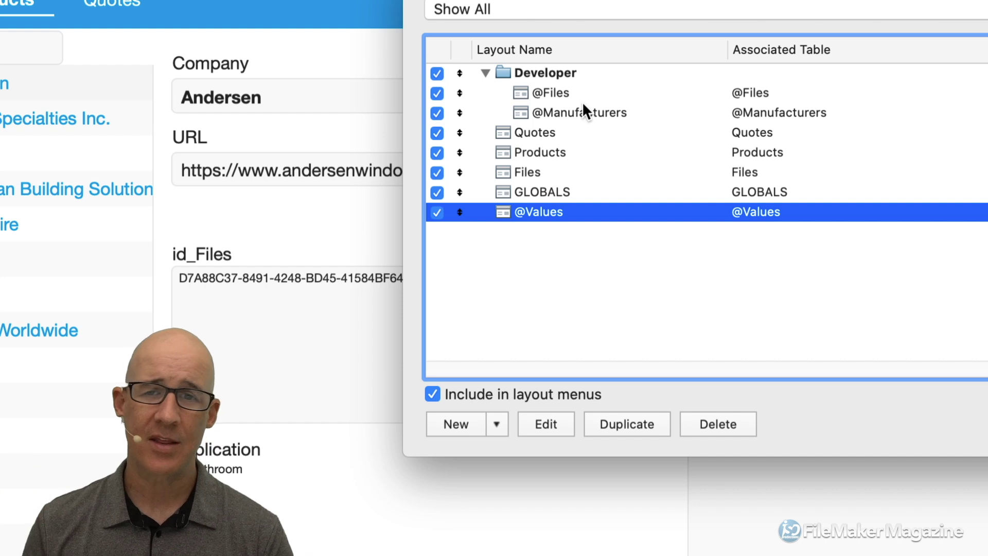
{"action": "left_click_drag", "start_coordinate": [532, 215], "coordinate": [580, 130]}
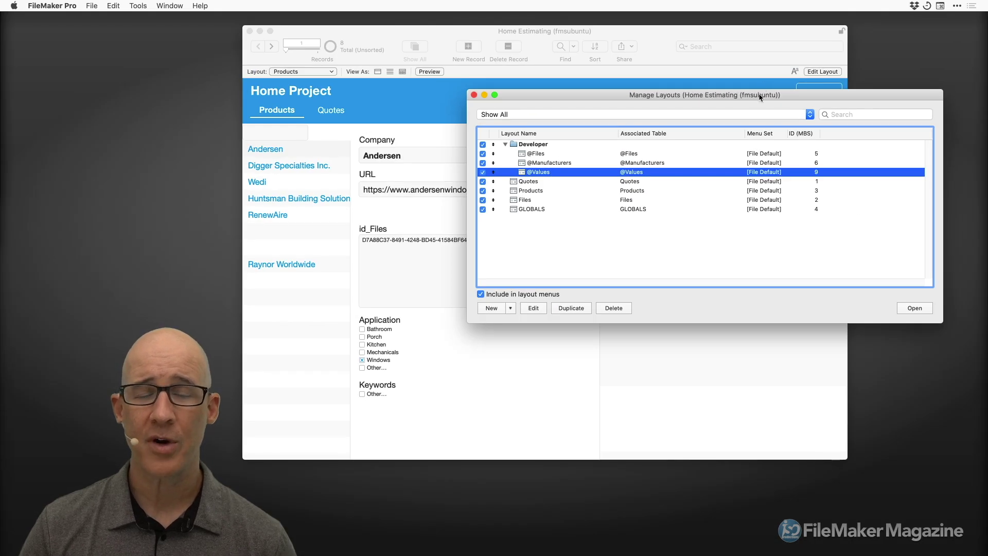
{"action": "left_click_drag", "start_coordinate": [760, 98], "coordinate": [642, 94]}
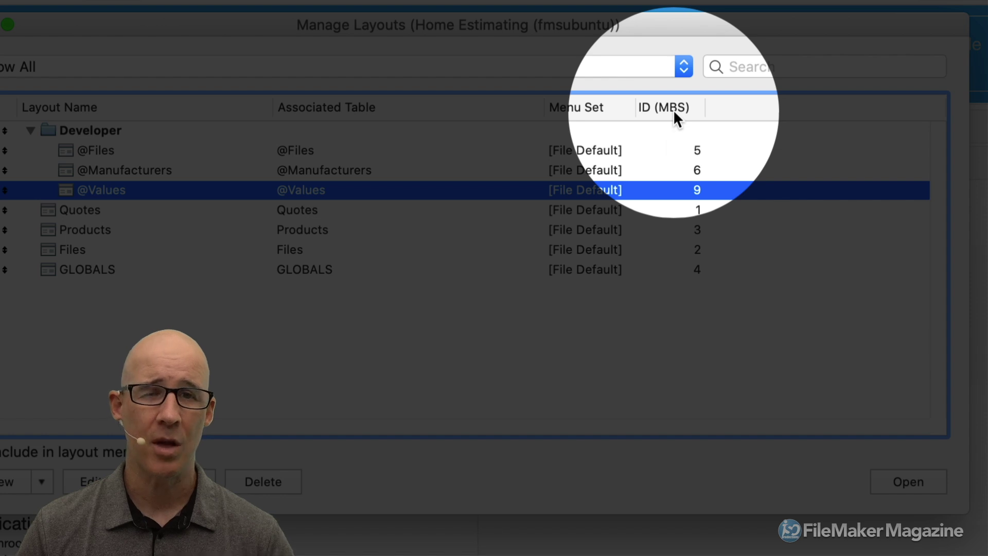
{"action": "mouse_move", "coordinate": [673, 110]}
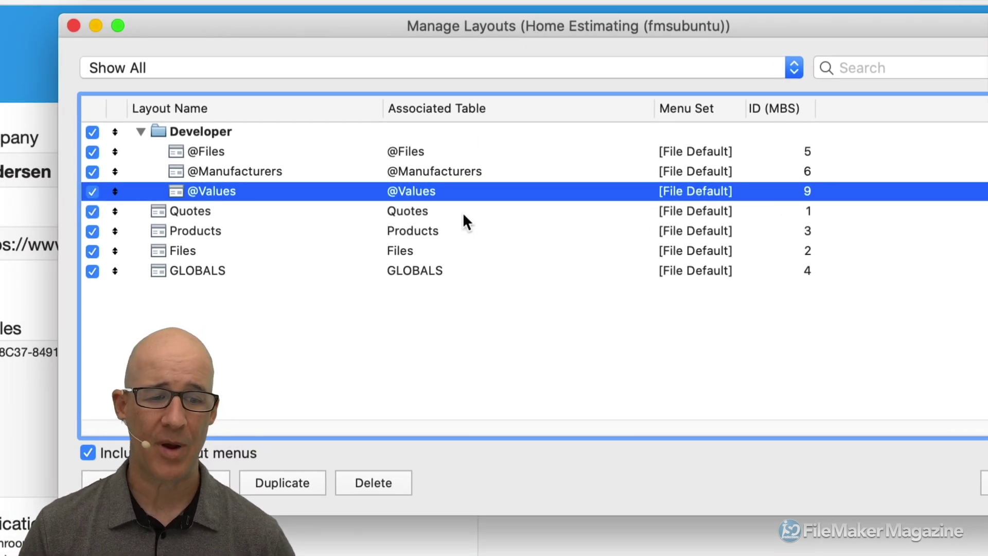
{"action": "left_click", "coordinate": [386, 486]}
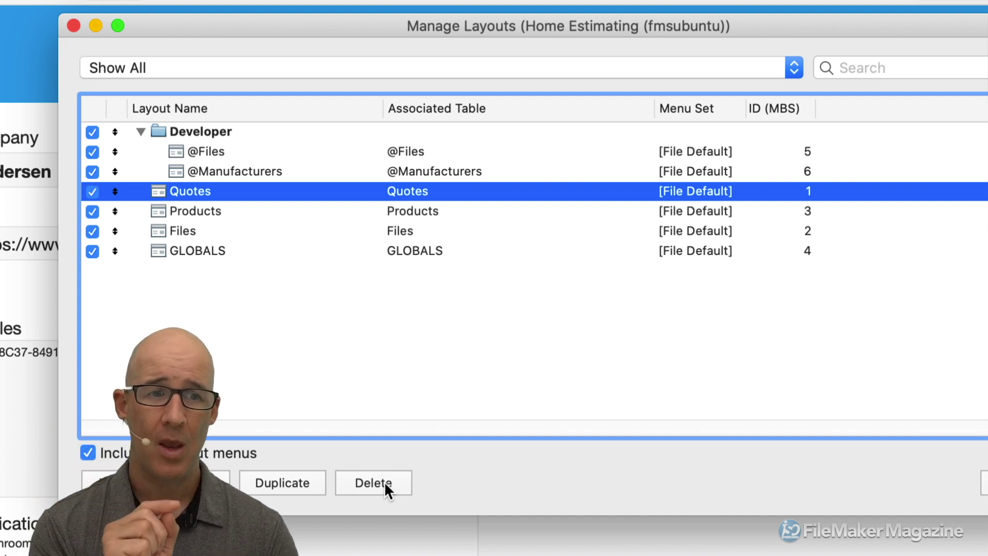
{"action": "left_click", "coordinate": [213, 208]}
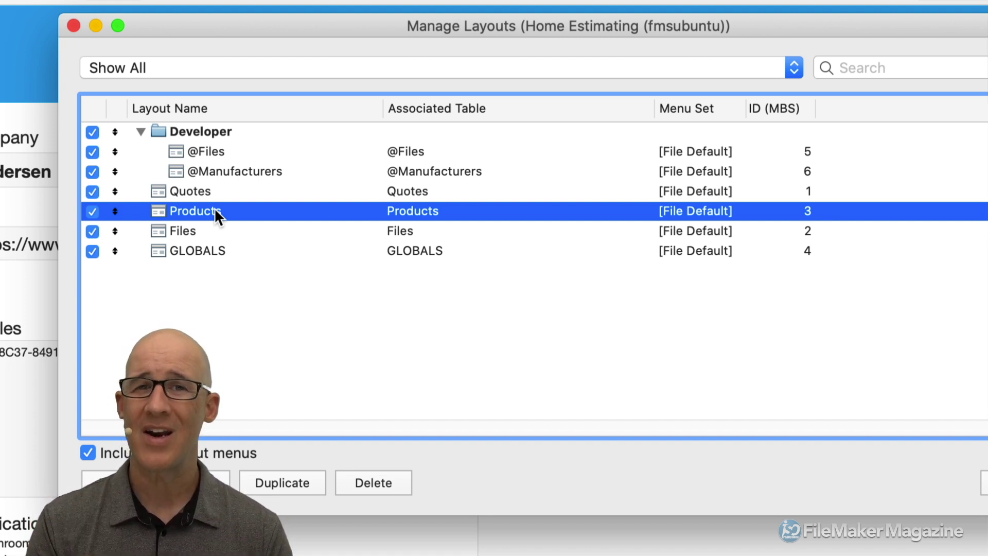
{"action": "left_click", "coordinate": [246, 172]}
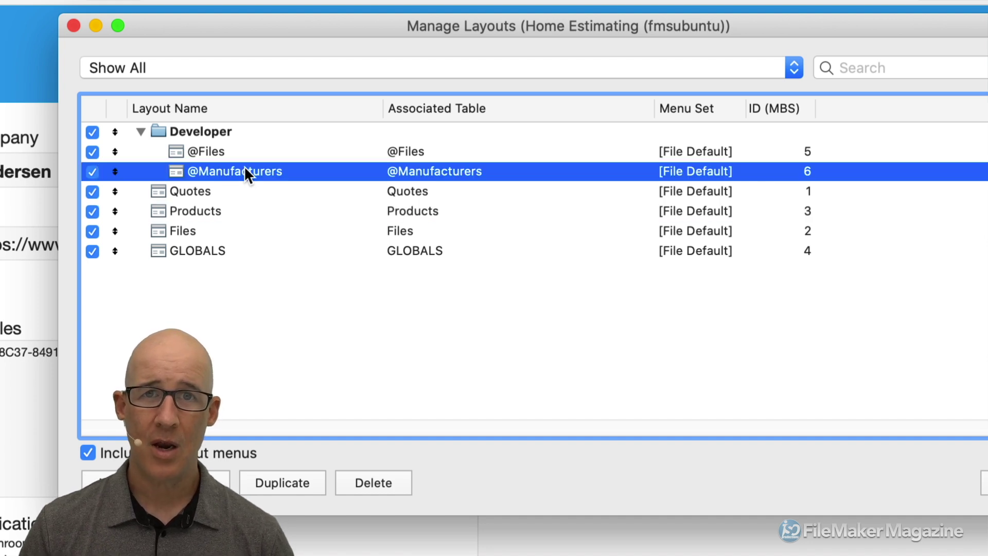
{"action": "double_click", "coordinate": [244, 170]}
{"action": "left_click", "coordinate": [288, 97]}
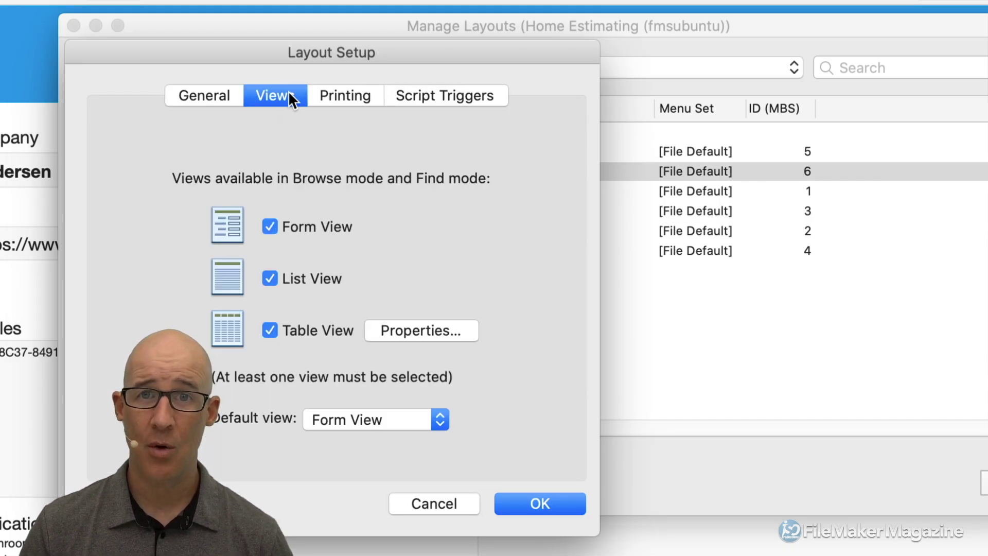
{"action": "left_click", "coordinate": [432, 501]}
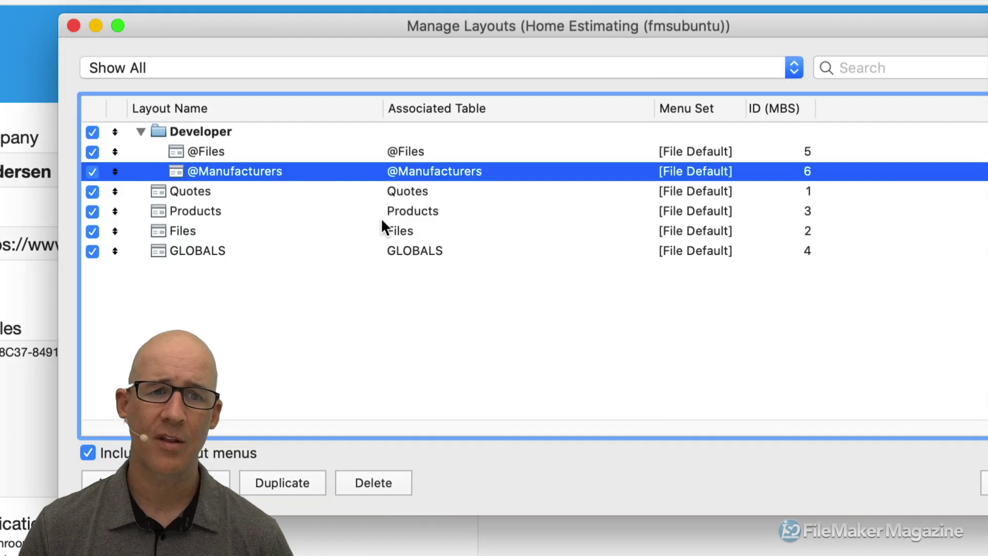
{"action": "double_click", "coordinate": [232, 153]}
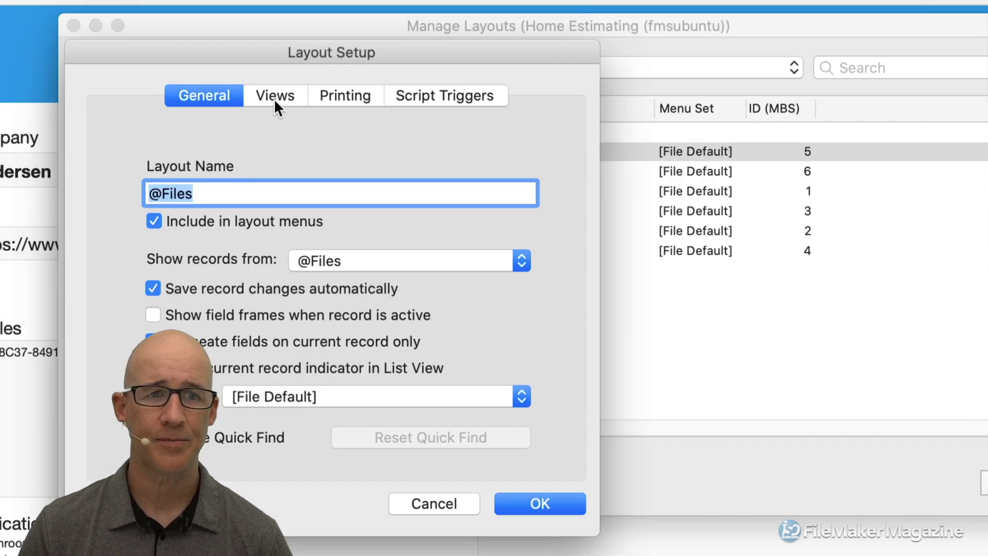
{"action": "left_click", "coordinate": [274, 98]}
{"action": "left_click_drag", "start_coordinate": [414, 53], "coordinate": [578, 24]}
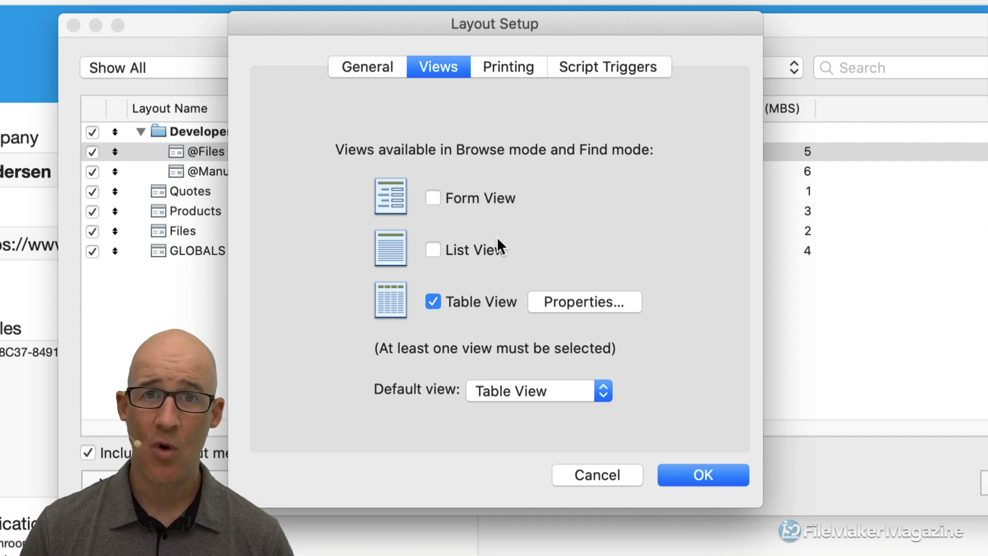
{"action": "left_click", "coordinate": [603, 470]}
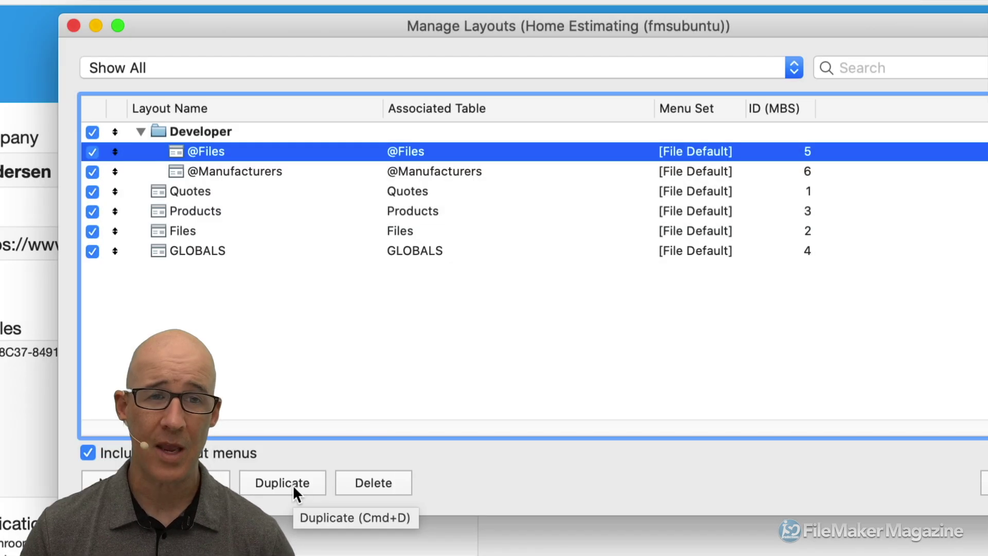
{"action": "left_click", "coordinate": [291, 484]}
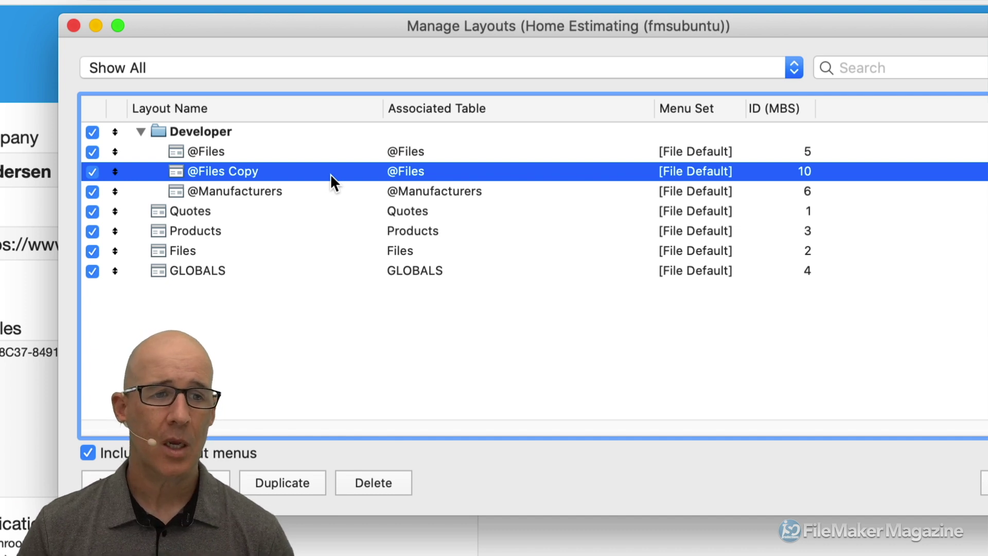
{"action": "double_click", "coordinate": [295, 171]}
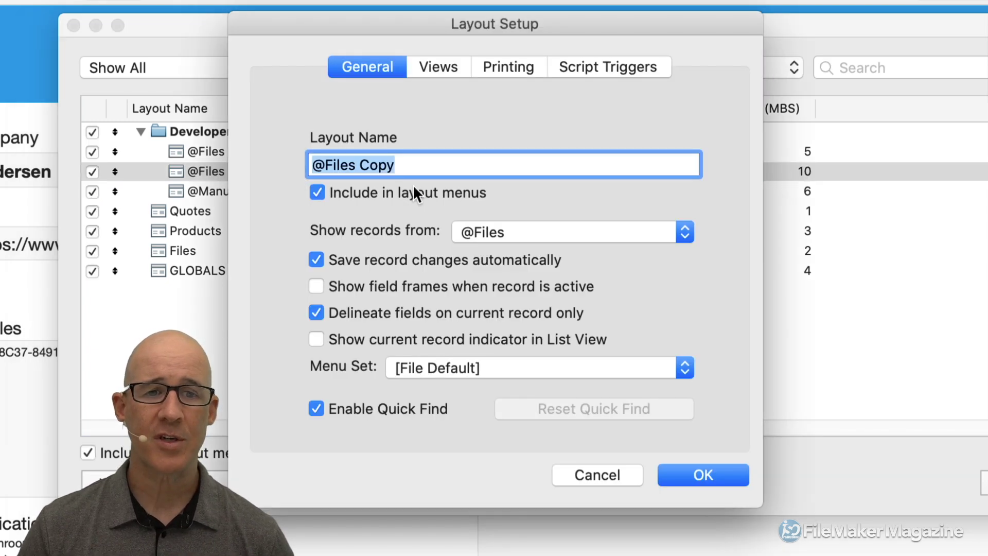
{"action": "double_click", "coordinate": [350, 165]}
{"action": "left_click_drag", "start_coordinate": [350, 165], "coordinate": [379, 167]}
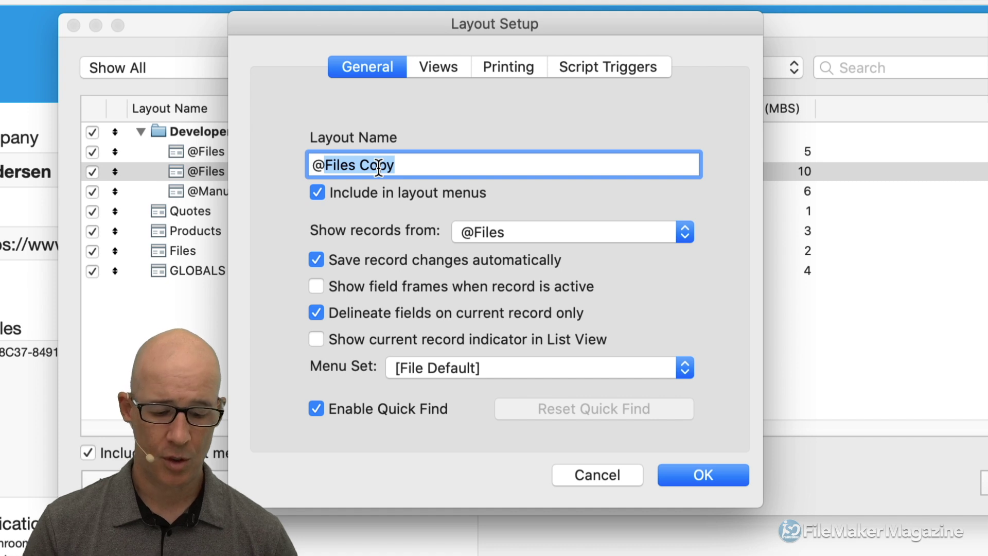
{"action": "type", "text": "Values"}
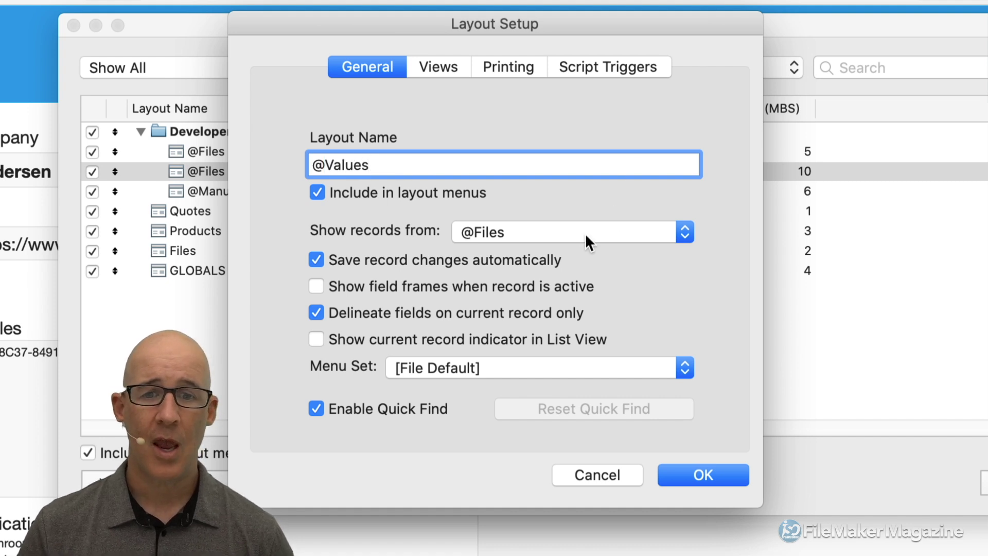
{"action": "left_click", "coordinate": [571, 231]}
{"action": "left_click", "coordinate": [566, 271]}
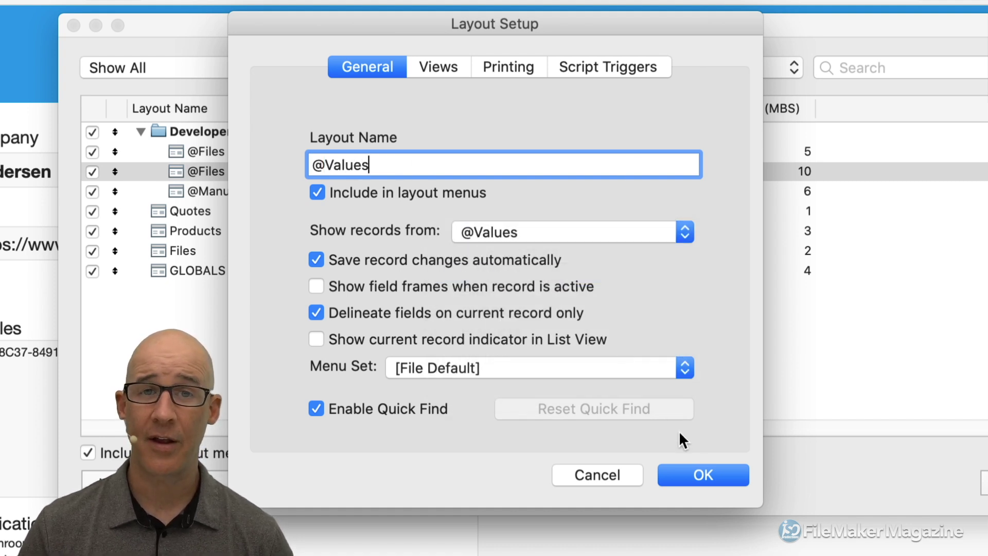
{"action": "left_click", "coordinate": [708, 470]}
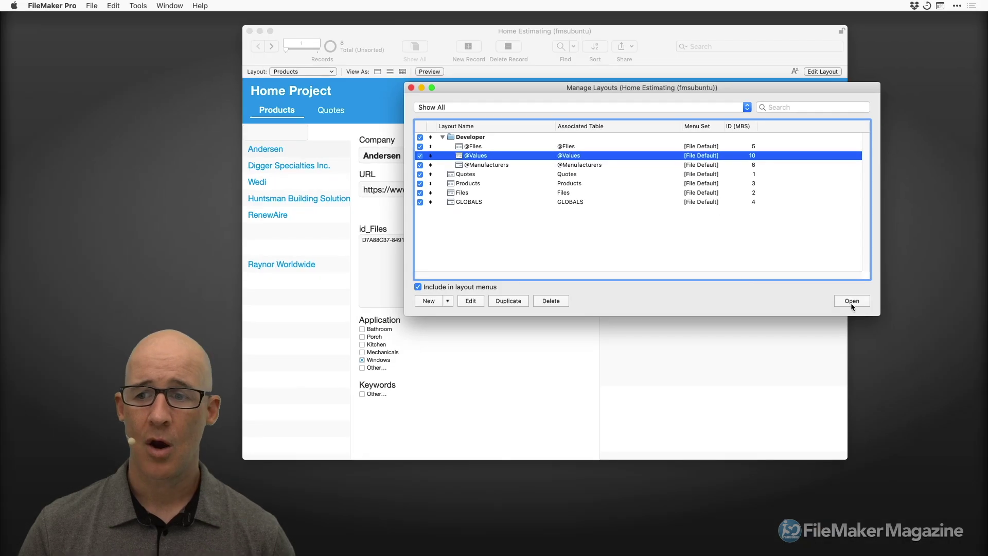
{"action": "left_click", "coordinate": [852, 302]}
{"action": "key", "text": "super+l"}
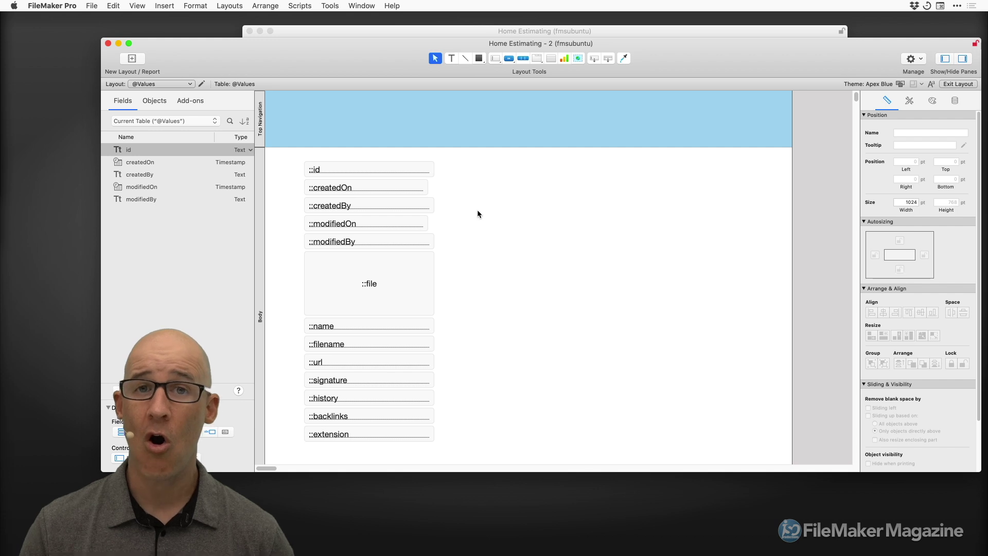
{"action": "key", "text": "super+a"}
{"action": "key", "text": "Delete"}
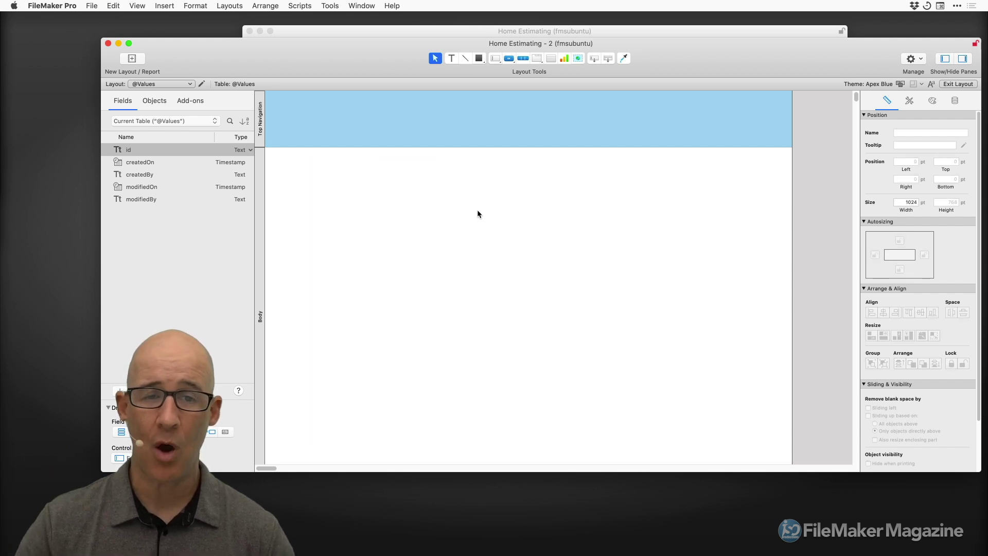
- Place the id, createdOn, createdBy, modifiedOn and modifiedBy fields in the layout body and delete their labels
{"action": "left_click_drag", "start_coordinate": [174, 63], "coordinate": [286, 60]}
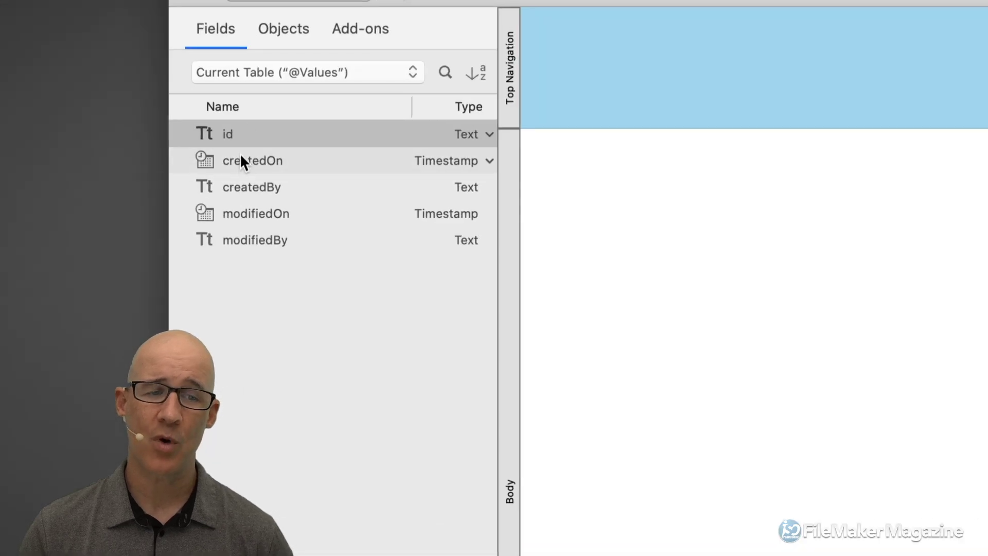
{"action": "left_click", "coordinate": [302, 244], "text": "shift"}
{"action": "left_click_drag", "start_coordinate": [246, 150], "coordinate": [647, 223]}
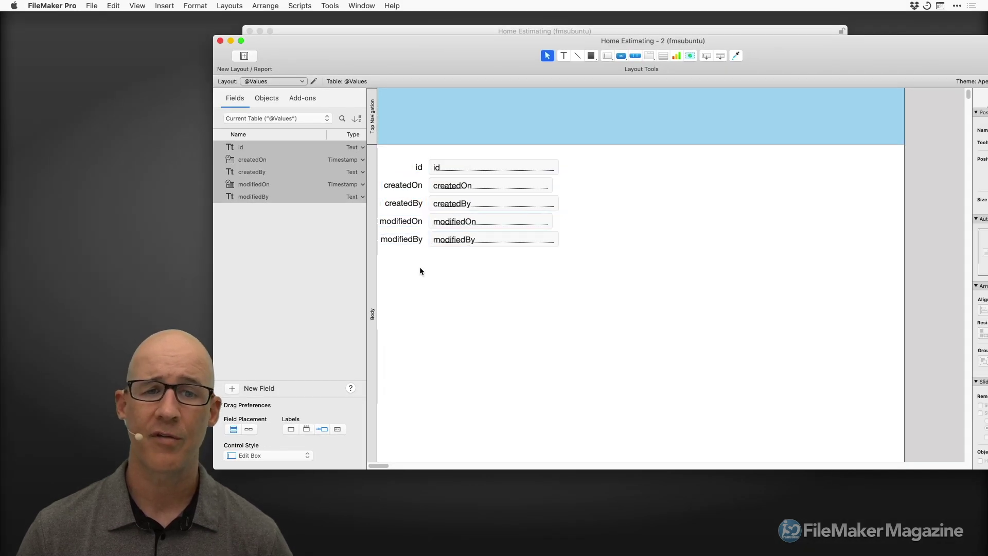
{"action": "left_click_drag", "start_coordinate": [420, 270], "coordinate": [404, 162]}
{"action": "key", "text": "BackSpace"}
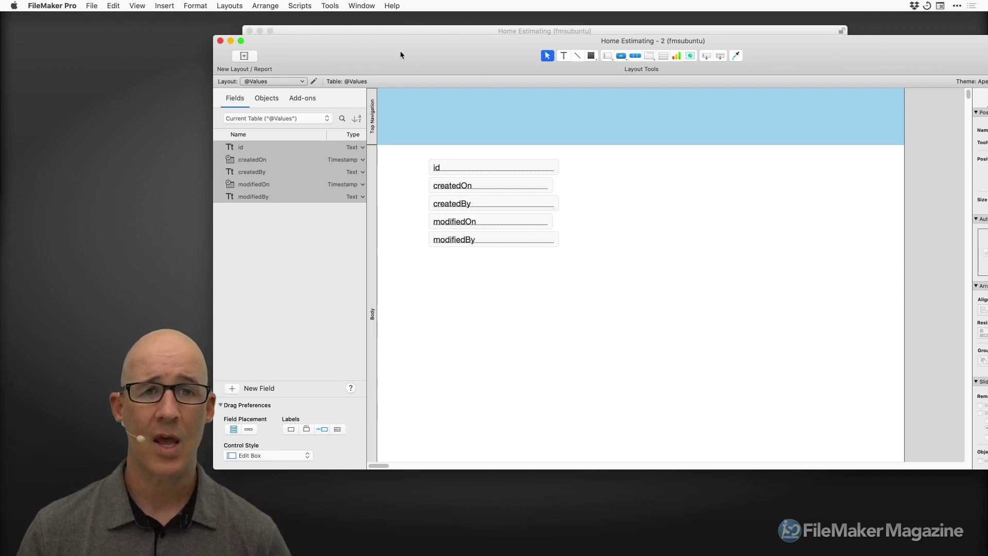
{"action": "left_click_drag", "start_coordinate": [401, 49], "coordinate": [429, 70]}
{"action": "key", "text": "super+w"}
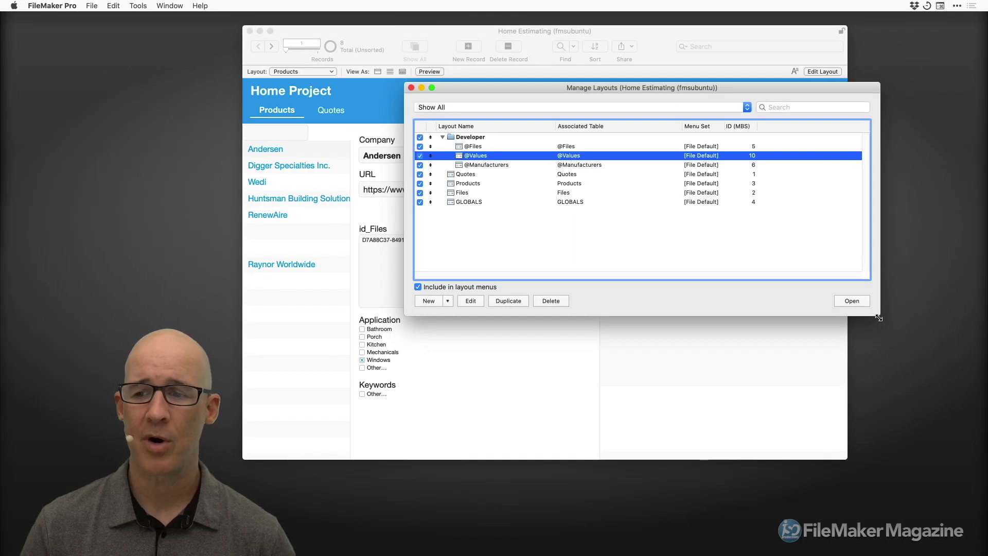
{"action": "left_click_drag", "start_coordinate": [880, 316], "coordinate": [864, 256]}
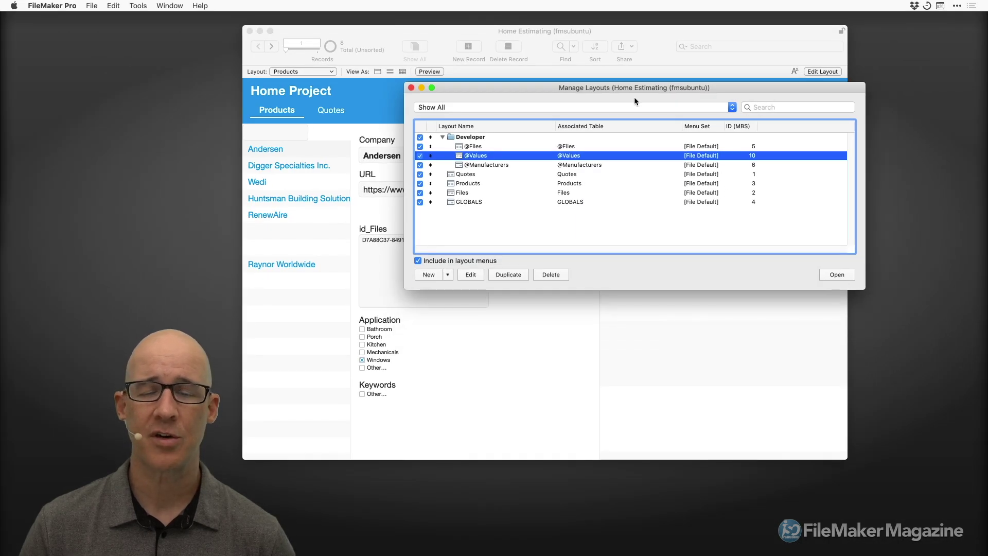
{"action": "left_click_drag", "start_coordinate": [633, 90], "coordinate": [677, 103]}
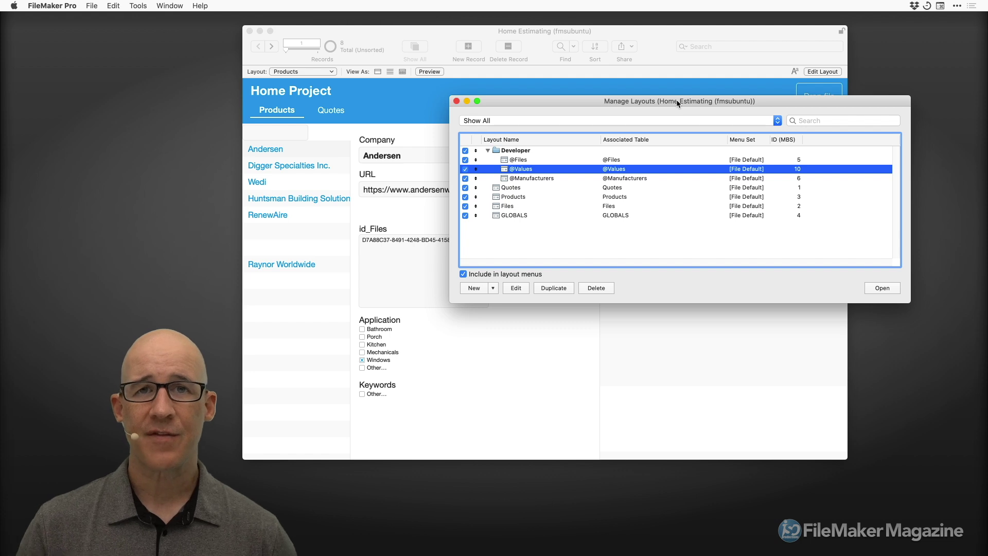
{"action": "left_click", "coordinate": [456, 100]}
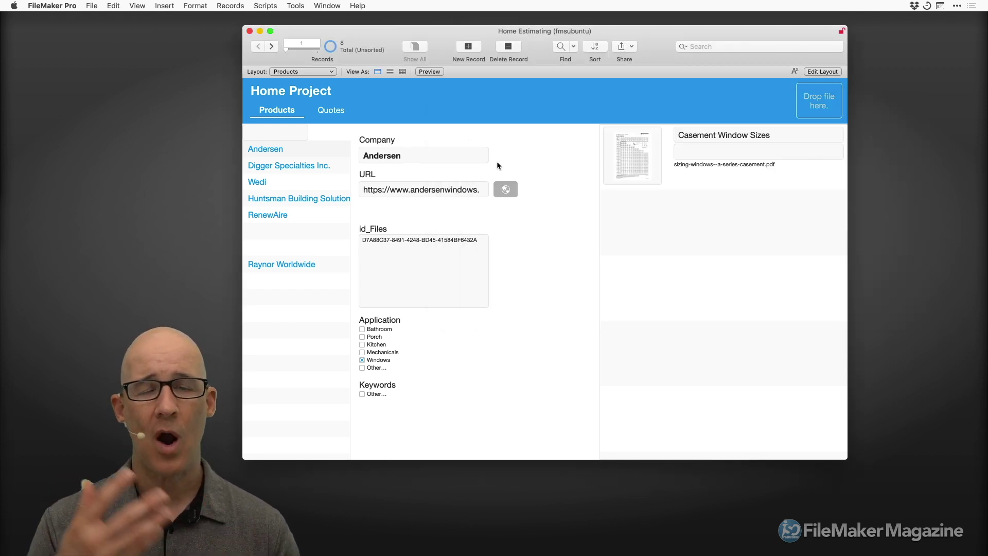